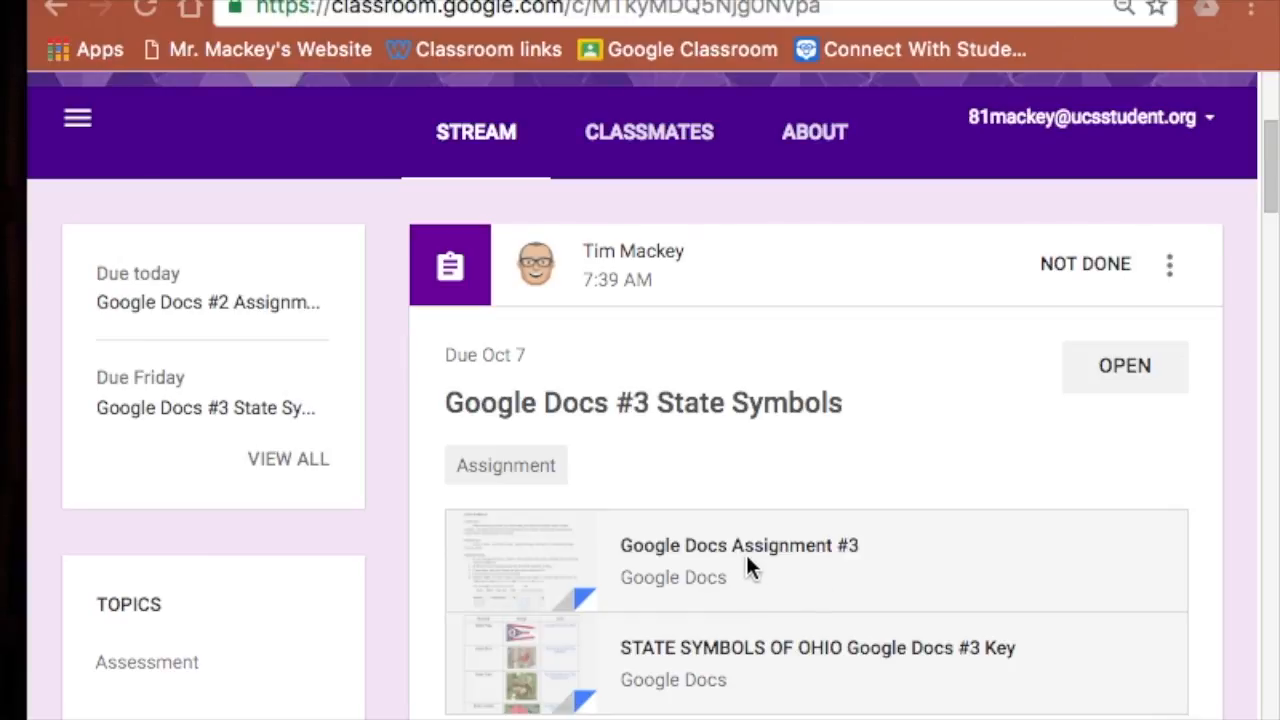
Open the Google Docs Assignment #3 instructions from the classroom stream and read the overview and new skills list
{"action": "left_click", "coordinate": [751, 551]}
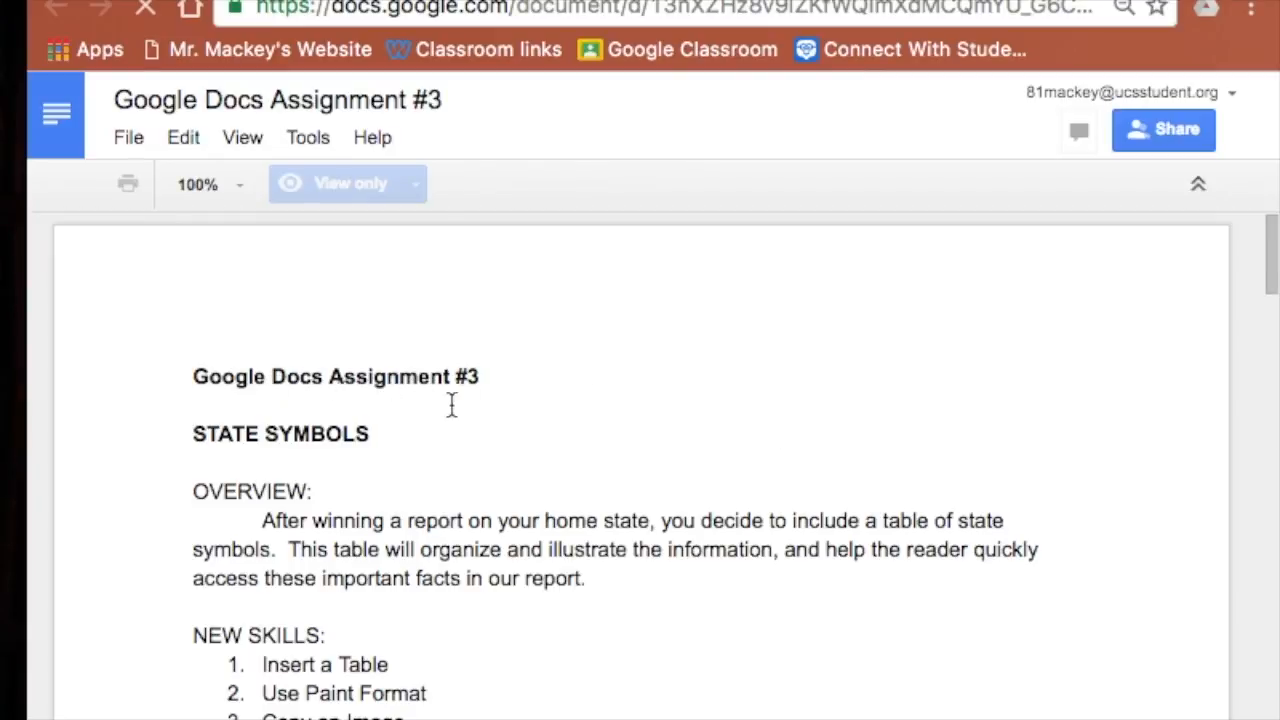
{"action": "scroll", "coordinate": [486, 409], "scroll_direction": "down", "scroll_amount": 2}
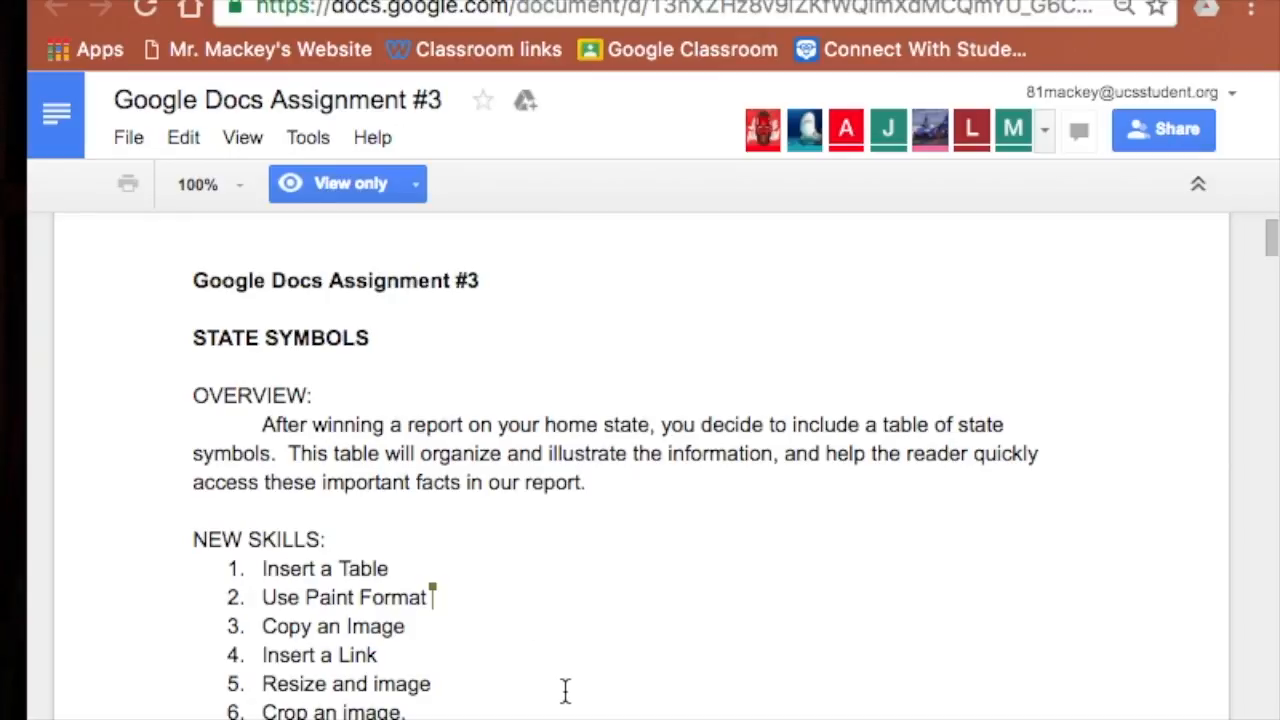
{"action": "scroll", "coordinate": [520, 680], "scroll_direction": "down", "scroll_amount": 1}
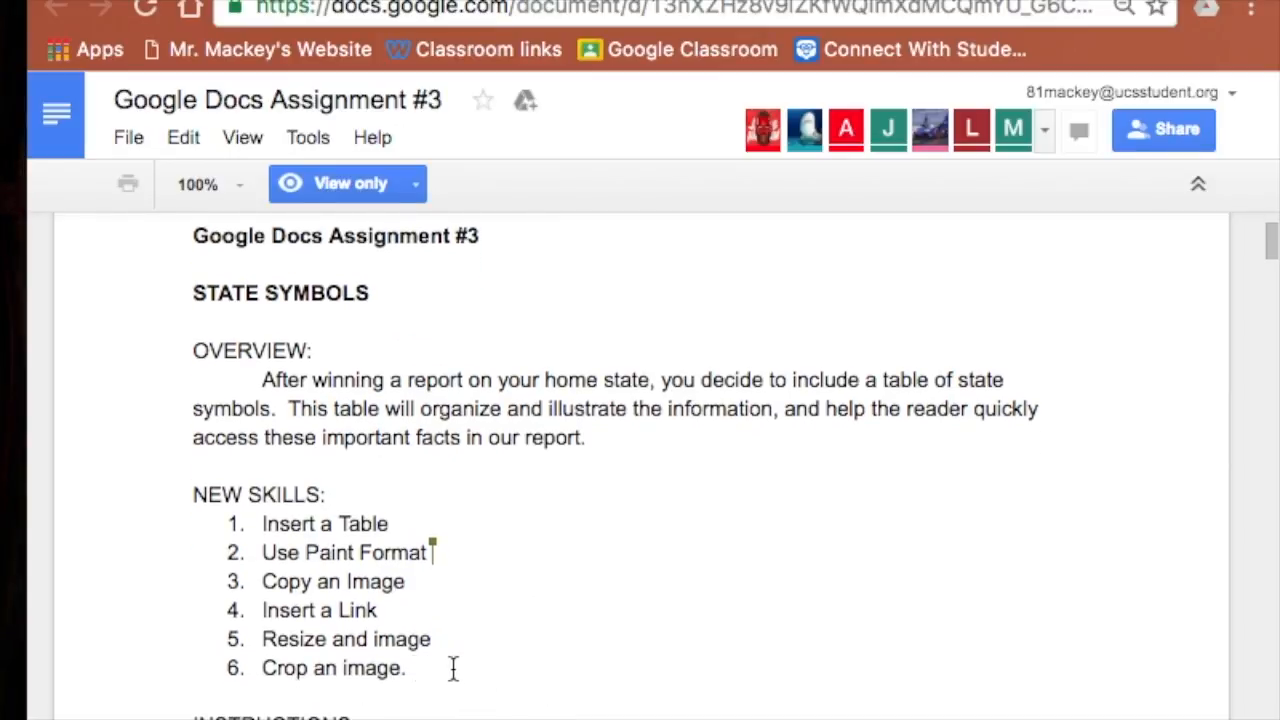
{"action": "scroll", "coordinate": [451, 669], "scroll_direction": "down", "scroll_amount": 1}
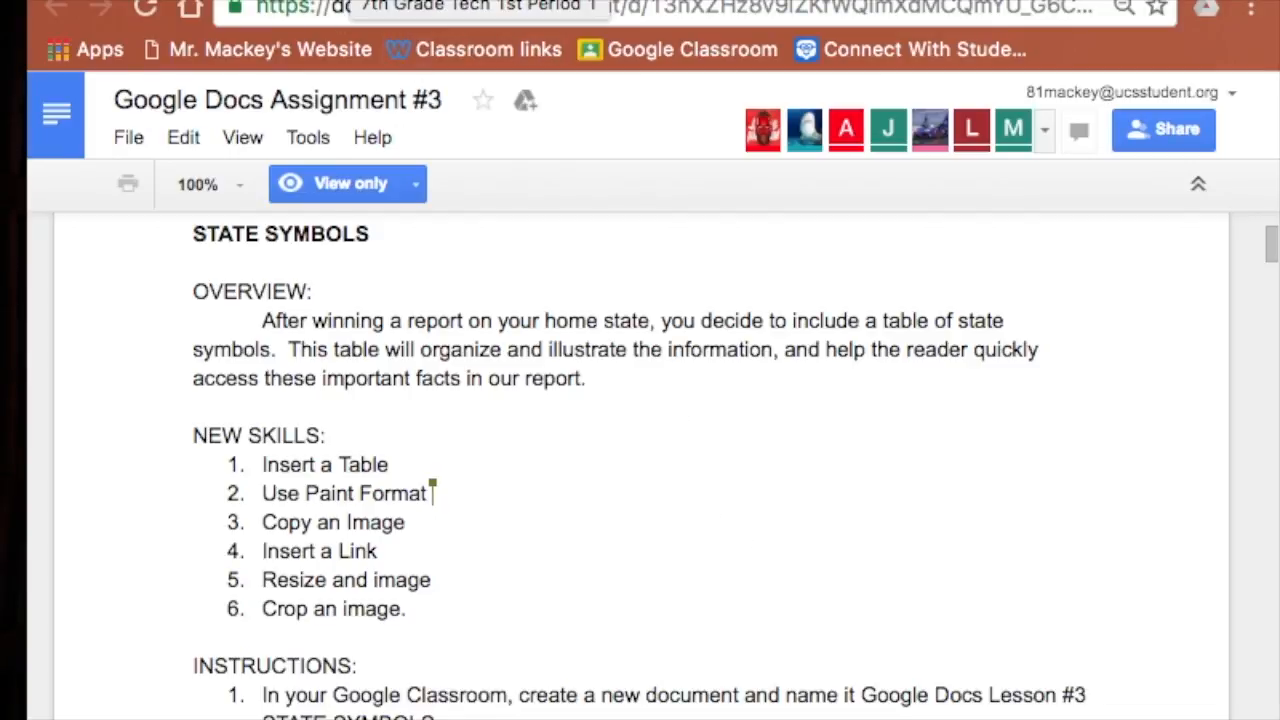
Return to the classroom stream, open the Google Docs #3 State Symbols assignment, and create and open a new Docs file for it
{"action": "left_click", "coordinate": [350, 0]}
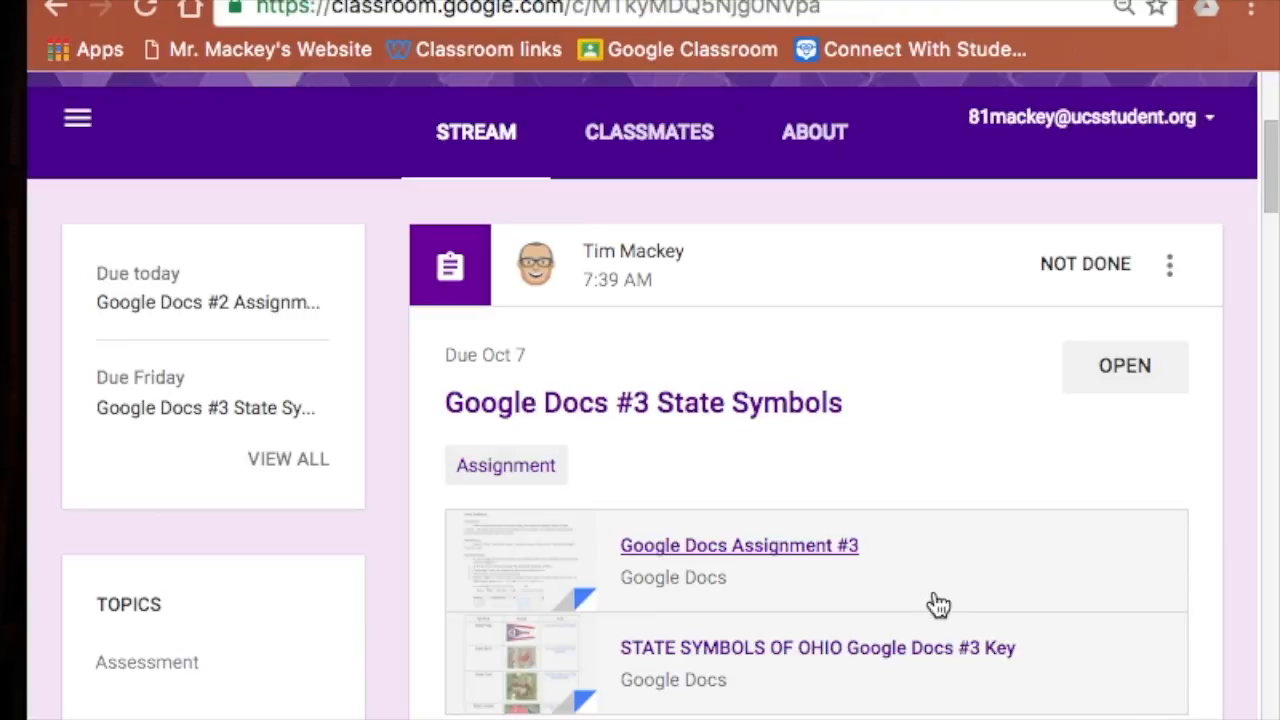
{"action": "scroll", "coordinate": [860, 685], "scroll_direction": "down", "scroll_amount": 1}
{"action": "left_click", "coordinate": [1085, 378]}
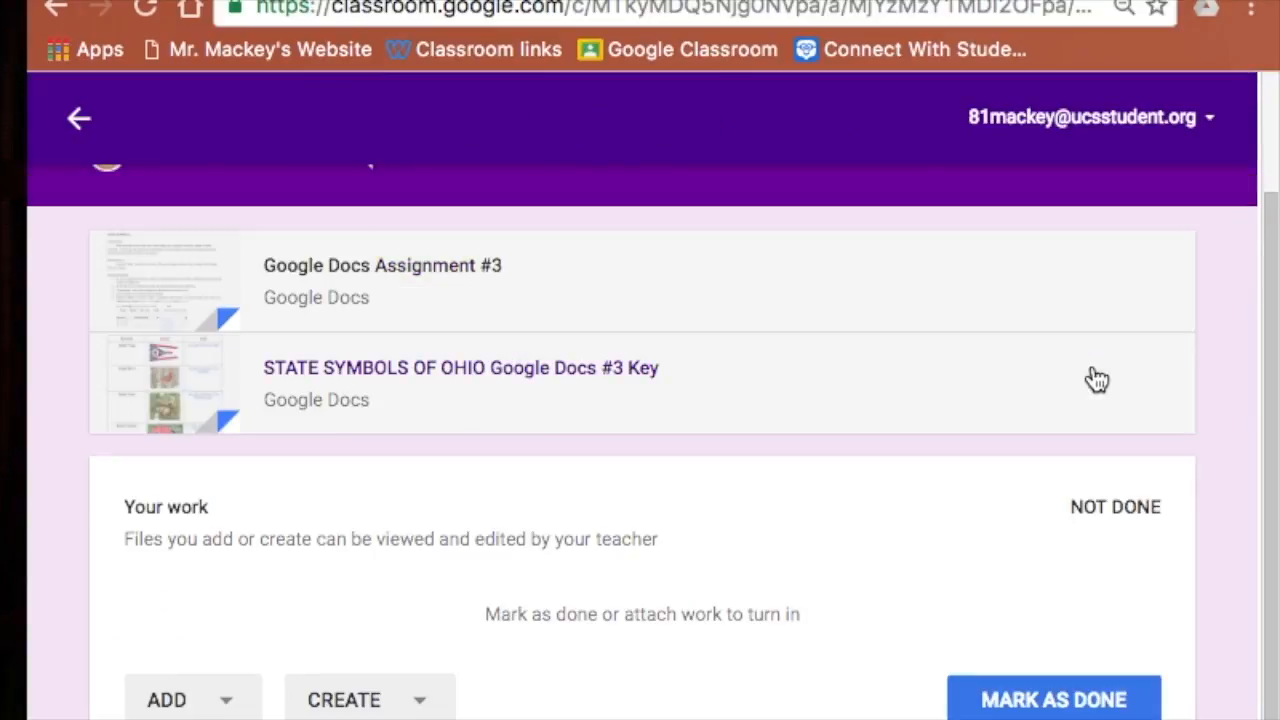
{"action": "left_click", "coordinate": [427, 705]}
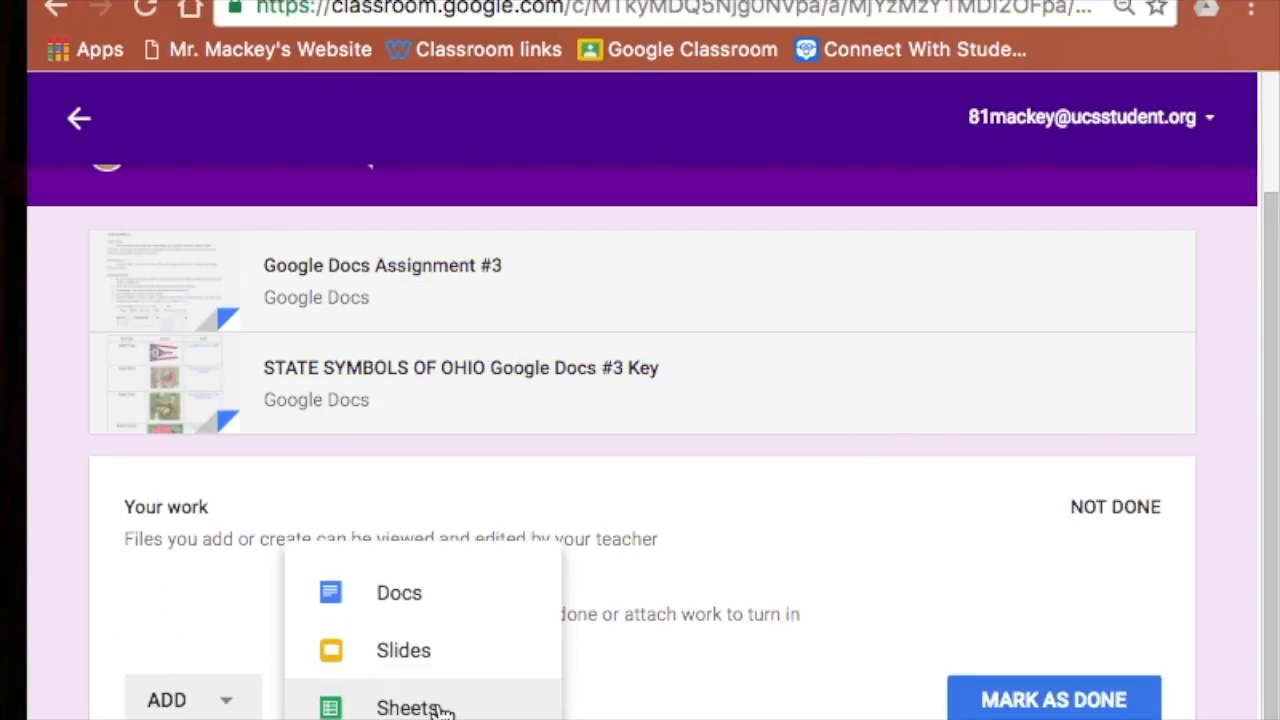
{"action": "left_click", "coordinate": [455, 611]}
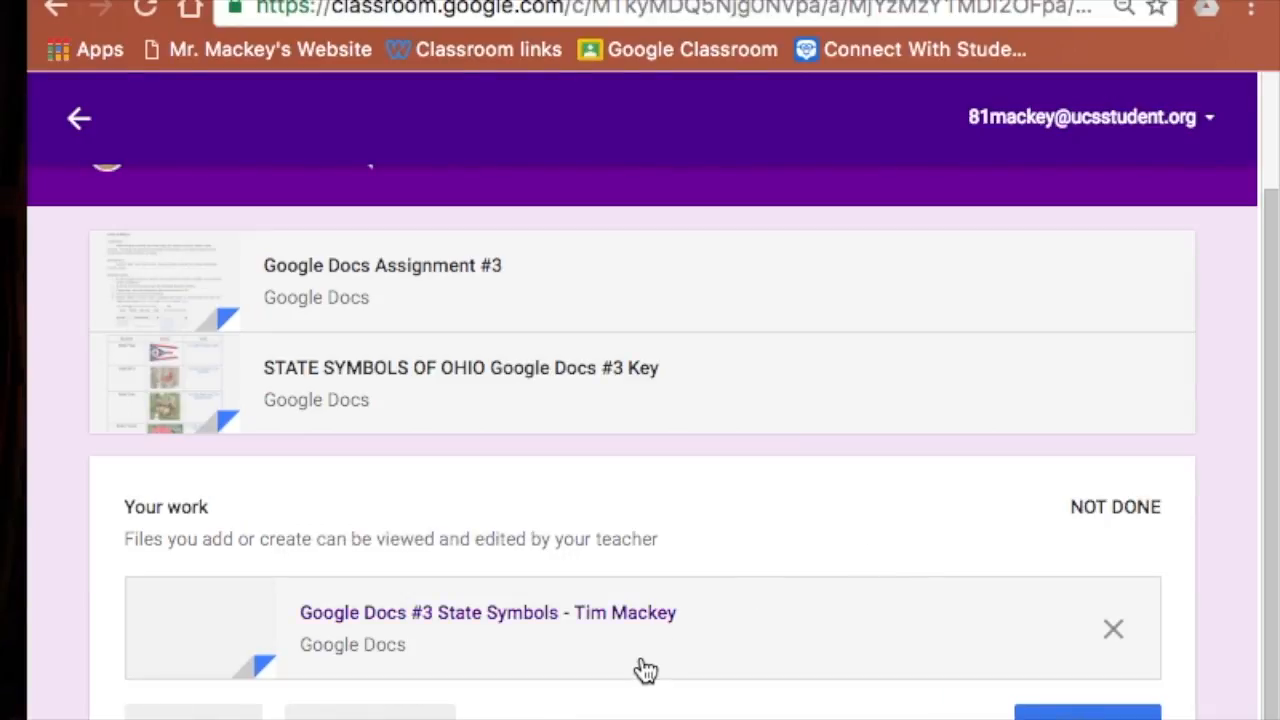
{"action": "left_click", "coordinate": [575, 614]}
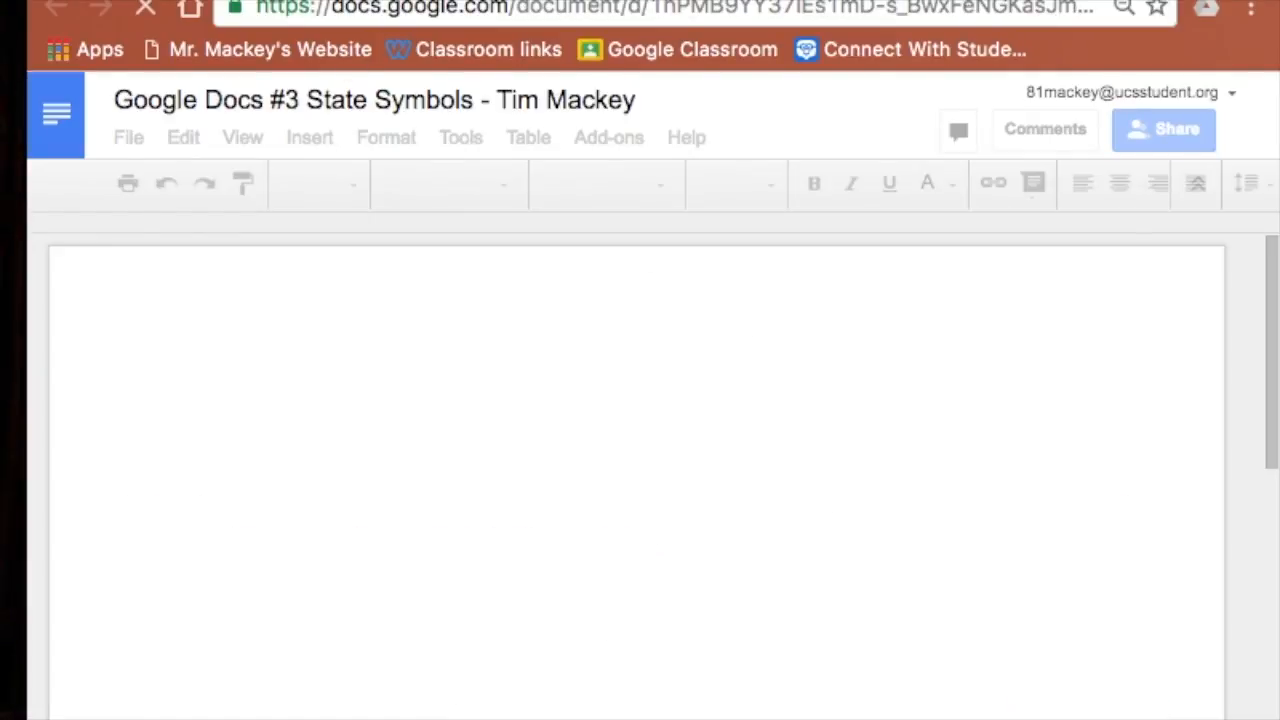
Check the assignment instructions and enter the title "State Symbols of Ohio" in the new document, followed by a blank line
{"action": "left_click", "coordinate": [346, 1]}
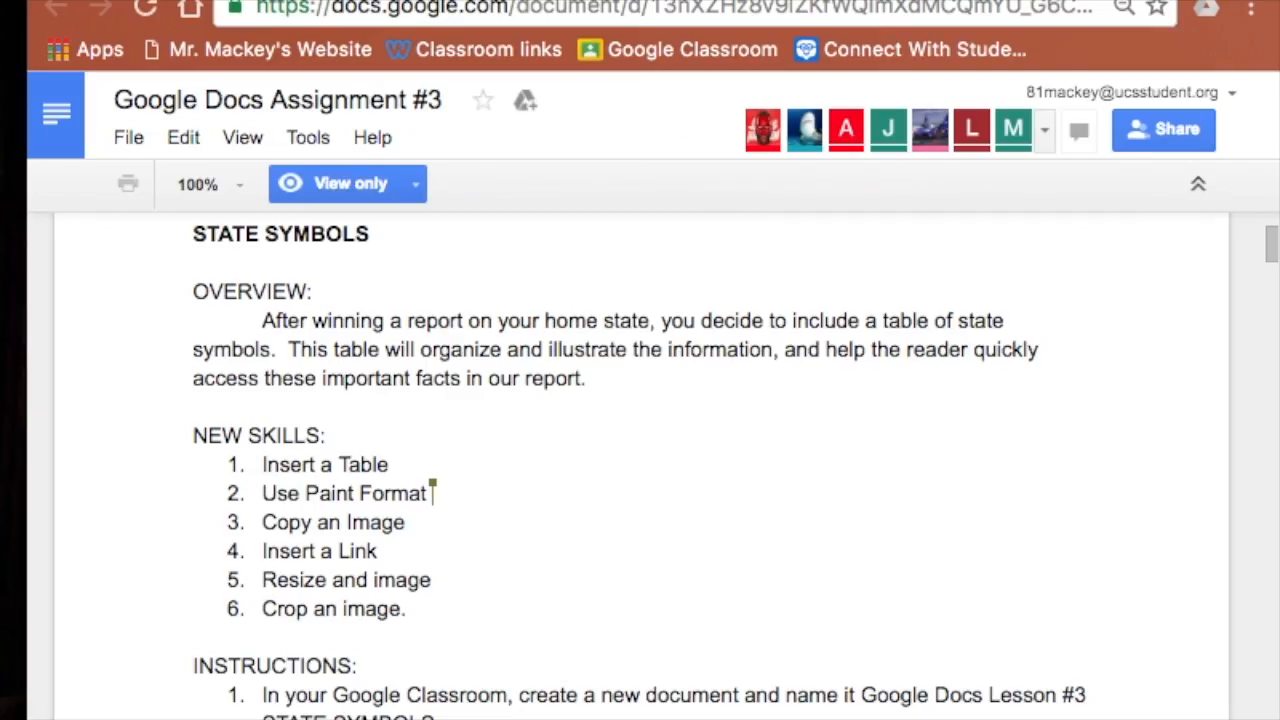
{"action": "scroll", "coordinate": [596, 452], "scroll_direction": "down", "scroll_amount": 5}
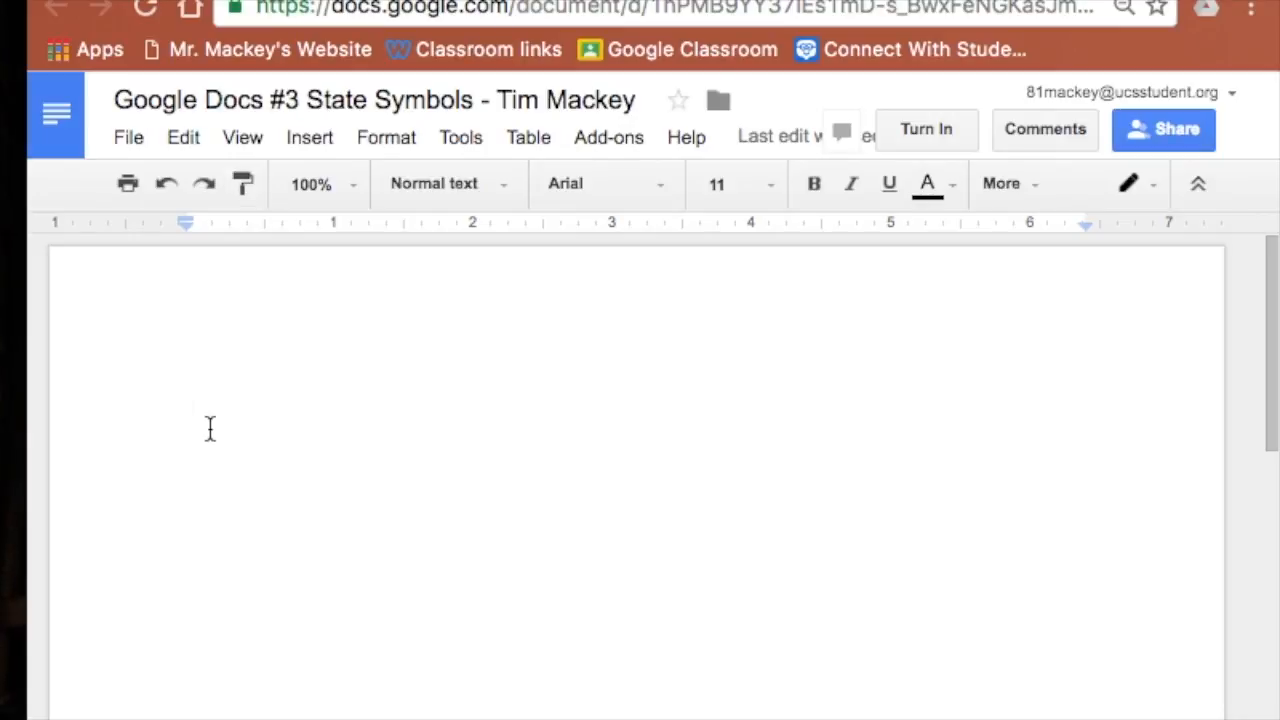
{"action": "type", "text": "State S"}
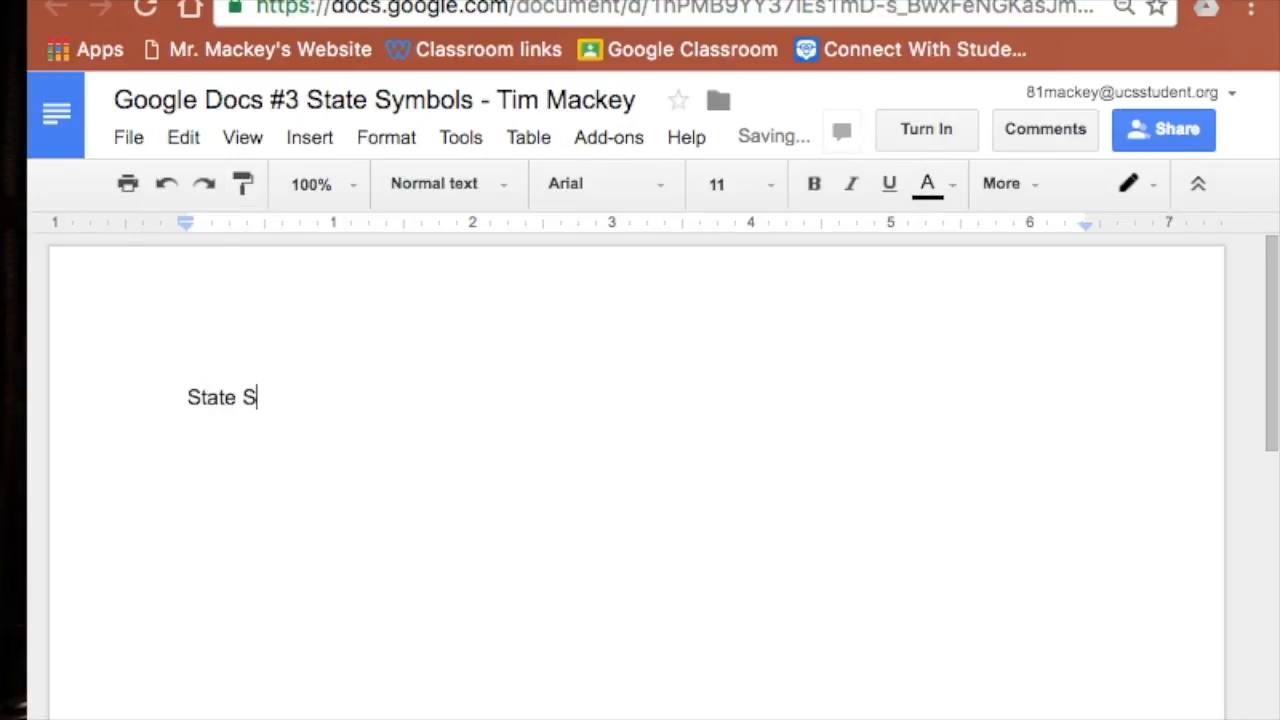
{"action": "type", "text": "ymbols of OHio"}
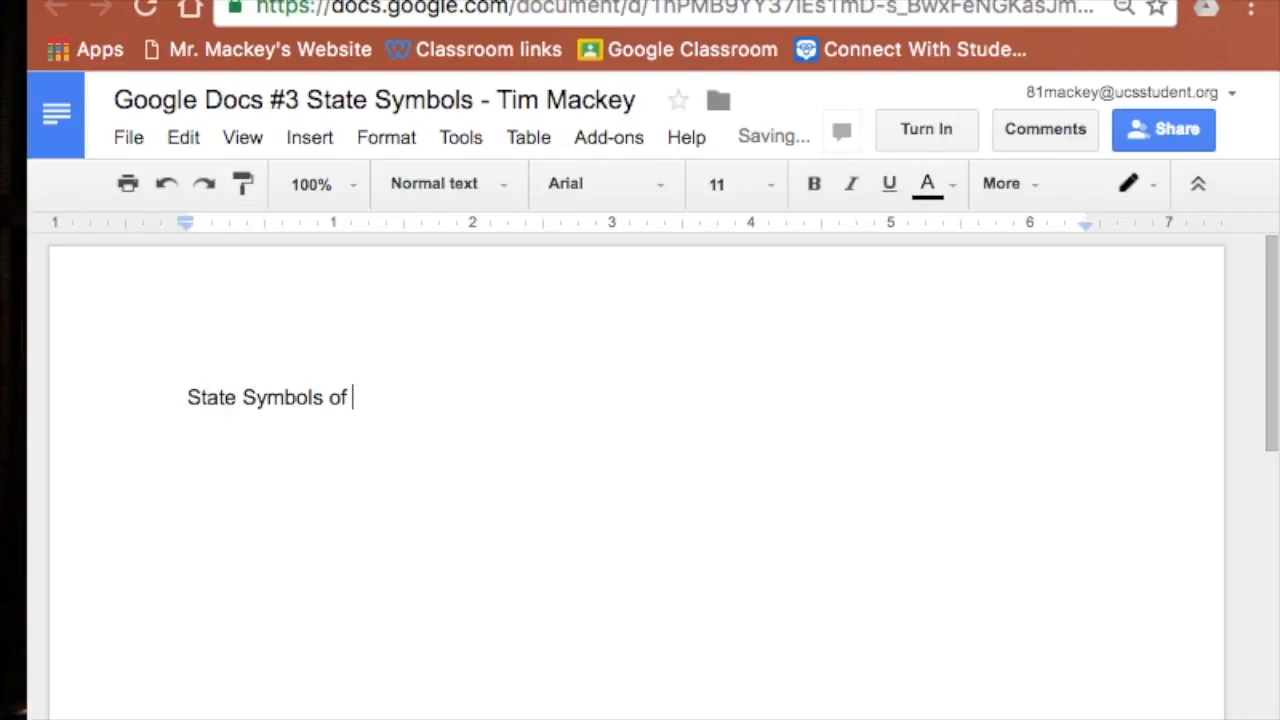
{"action": "key", "text": "BackSpace"}
{"action": "key", "text": "BackSpace"}
{"action": "key", "text": "BackSpace"}
{"action": "type", "text": "hio"}
{"action": "key", "text": "Return"}
{"action": "key", "text": "Return"}
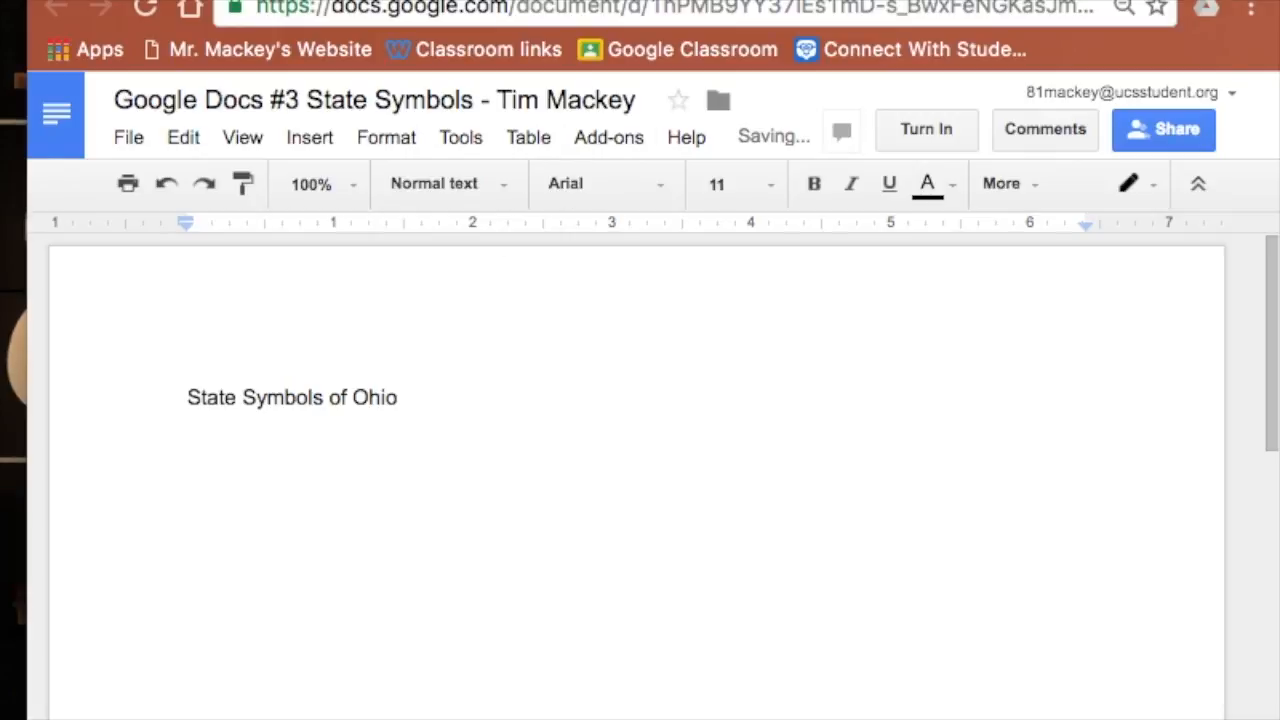
Center the title "State Symbols of Ohio", make it bold and set its font size to 24
{"action": "key", "text": "ctrl+Tab"}
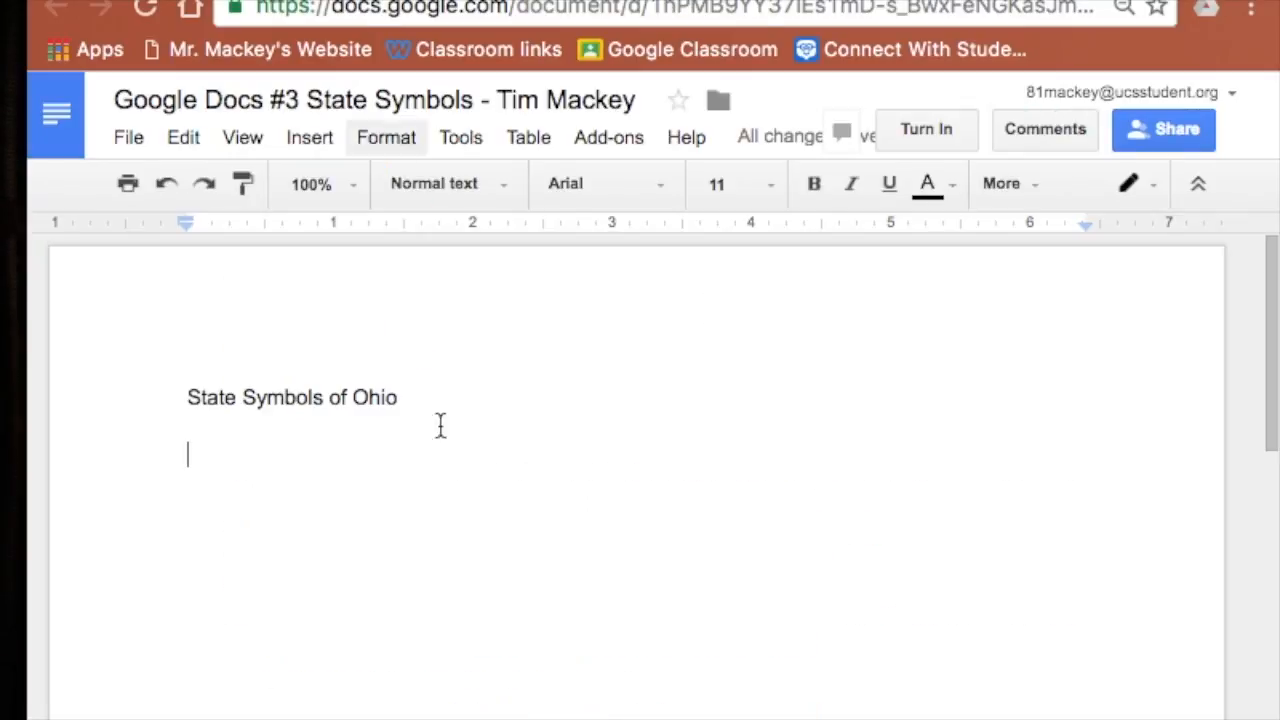
{"action": "left_click_drag", "start_coordinate": [420, 397], "coordinate": [166, 397]}
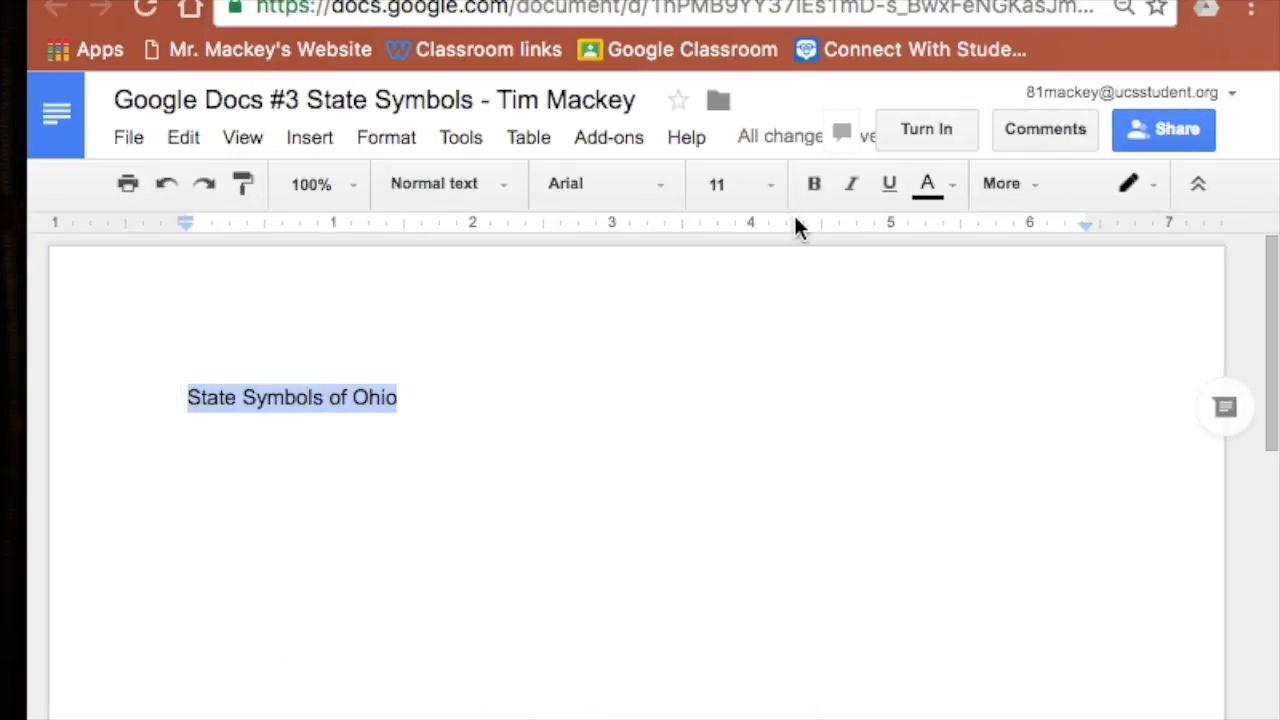
{"action": "left_click", "coordinate": [1022, 185]}
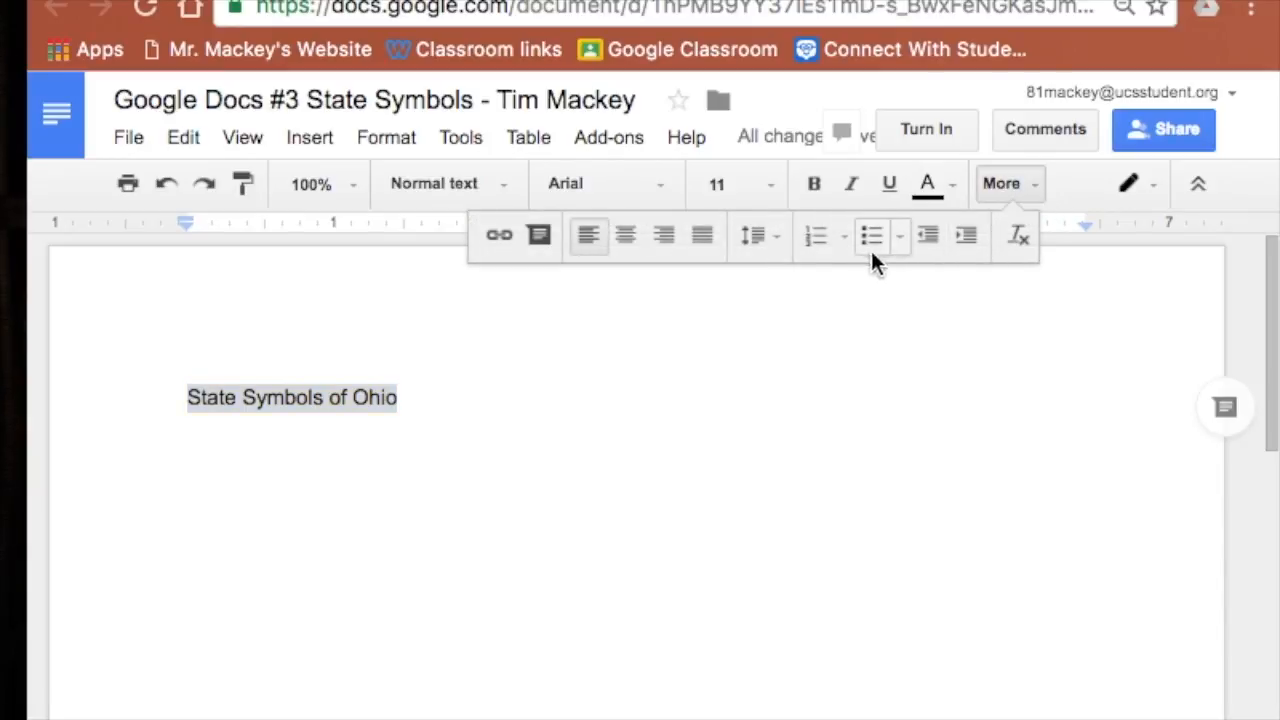
{"action": "left_click", "coordinate": [626, 236]}
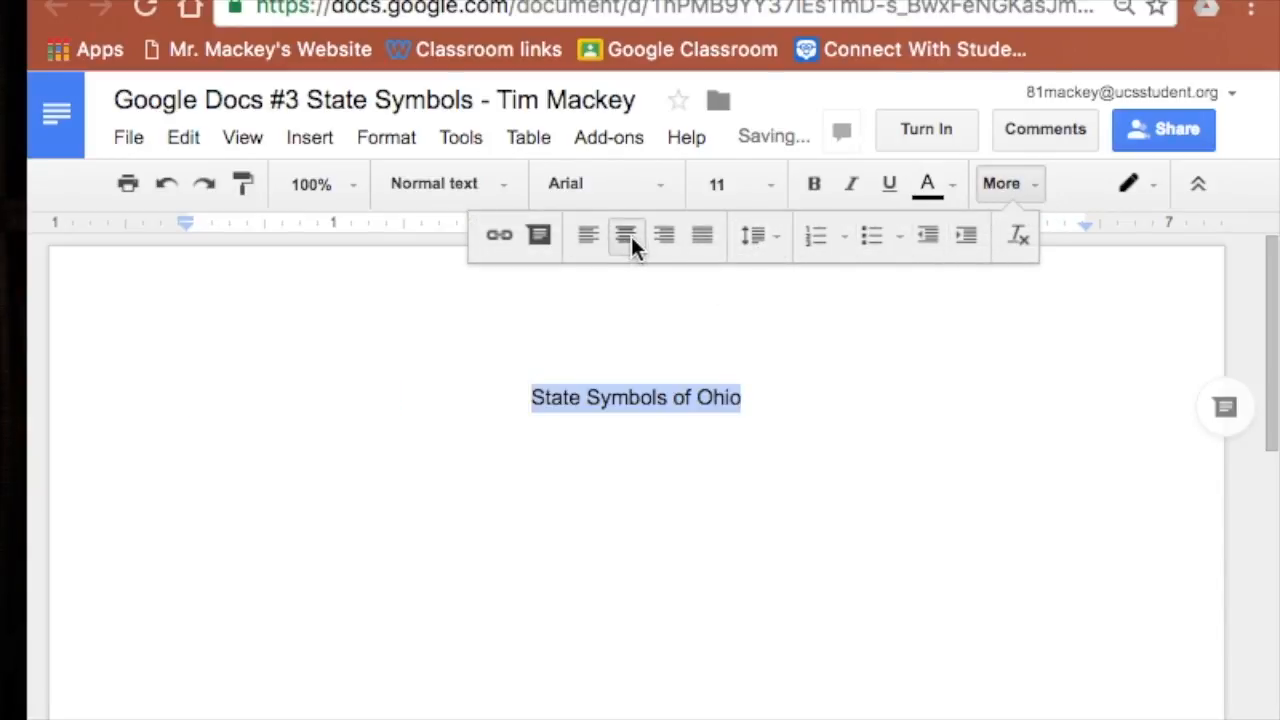
{"action": "left_click", "coordinate": [815, 188]}
{"action": "left_click", "coordinate": [767, 192]}
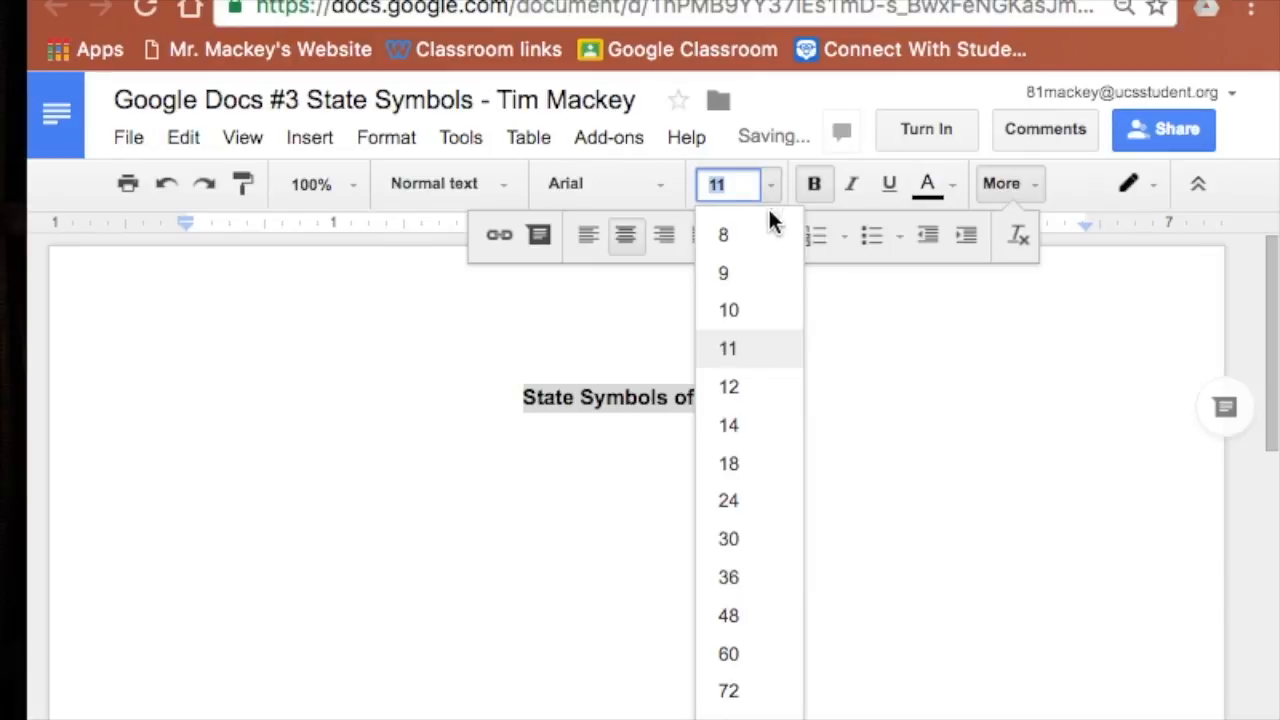
{"action": "left_click", "coordinate": [733, 503]}
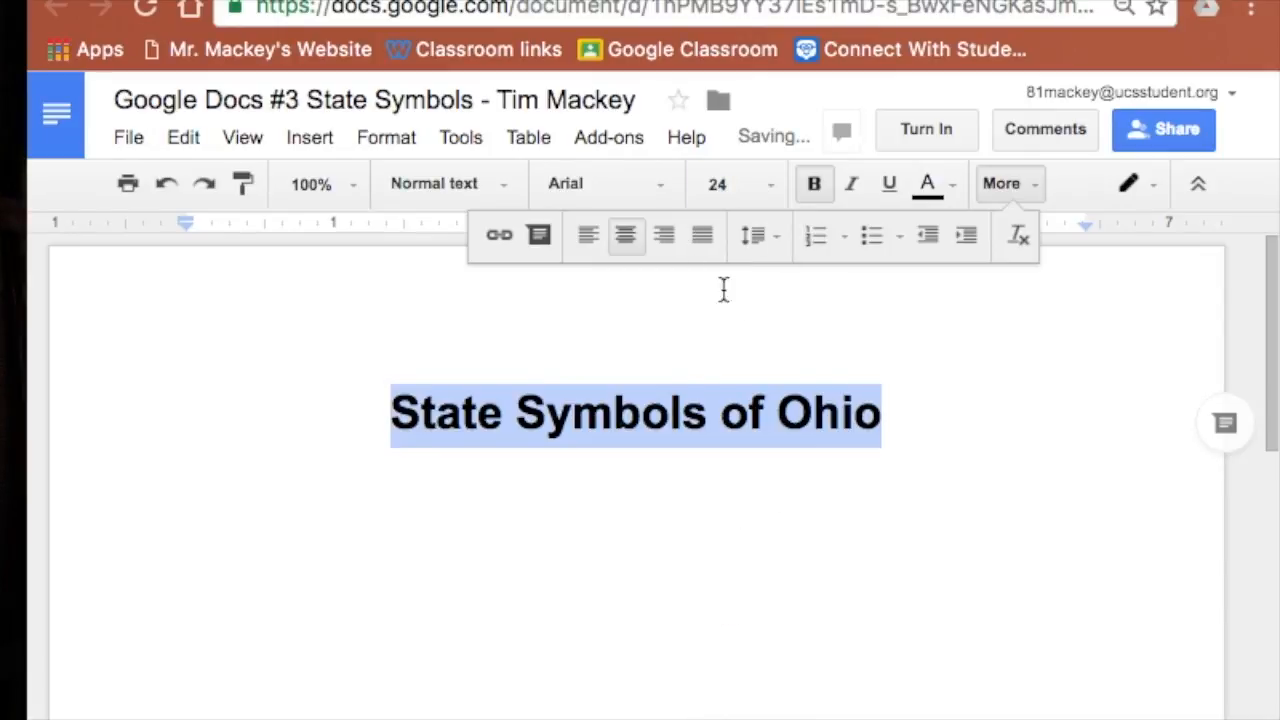
Check the next instruction in the assignment document and add a new line directly below the title
{"action": "key", "text": "ctrl+Tab"}
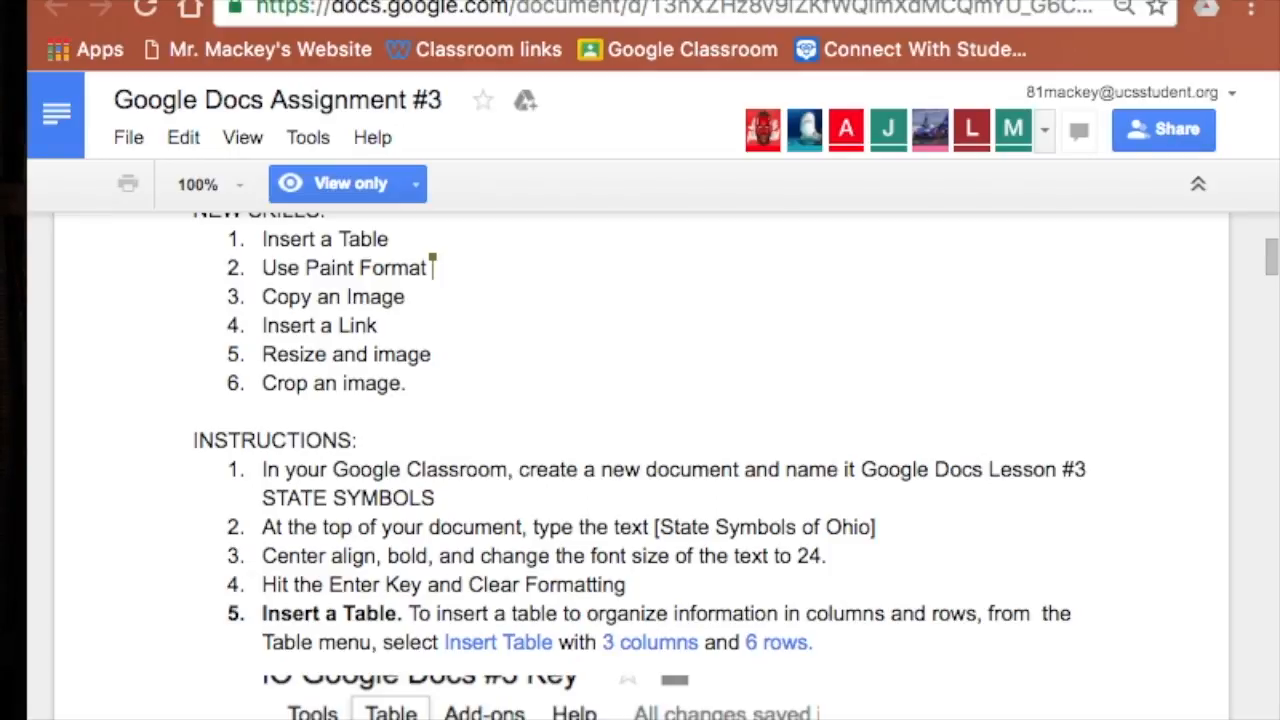
{"action": "left_click", "coordinate": [515, 2]}
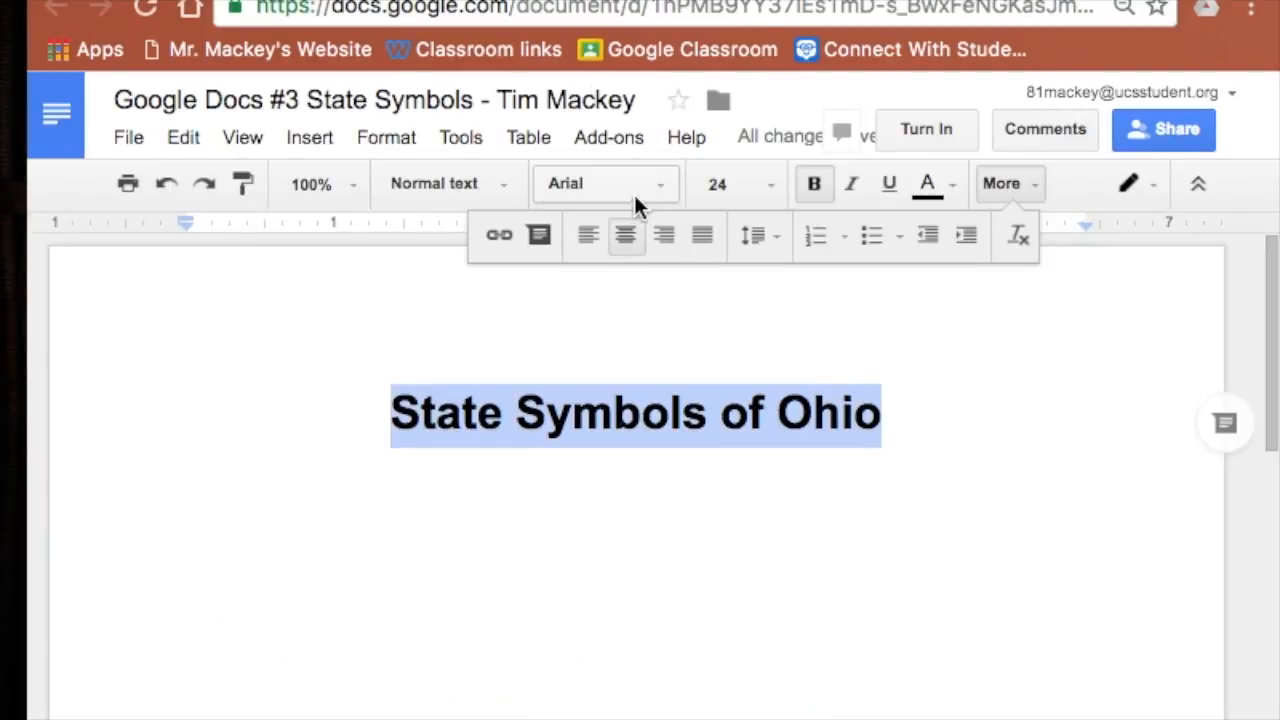
{"action": "left_click", "coordinate": [903, 434]}
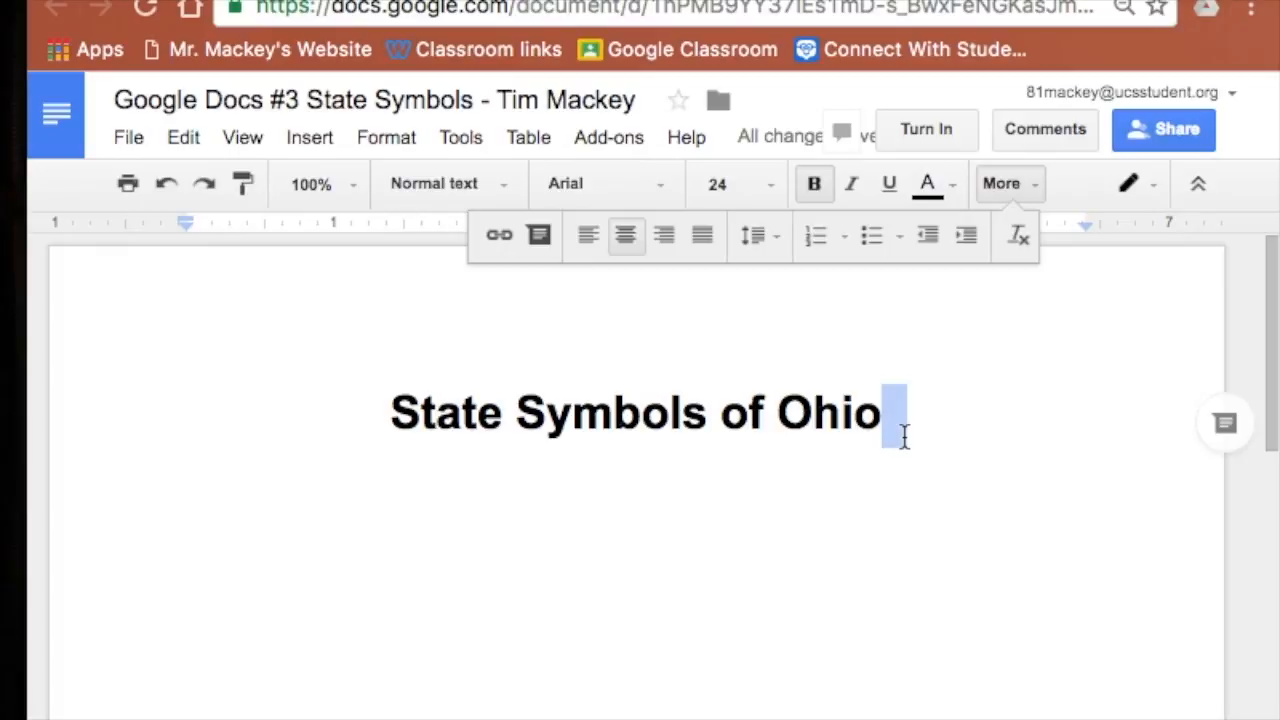
{"action": "key", "text": "Return"}
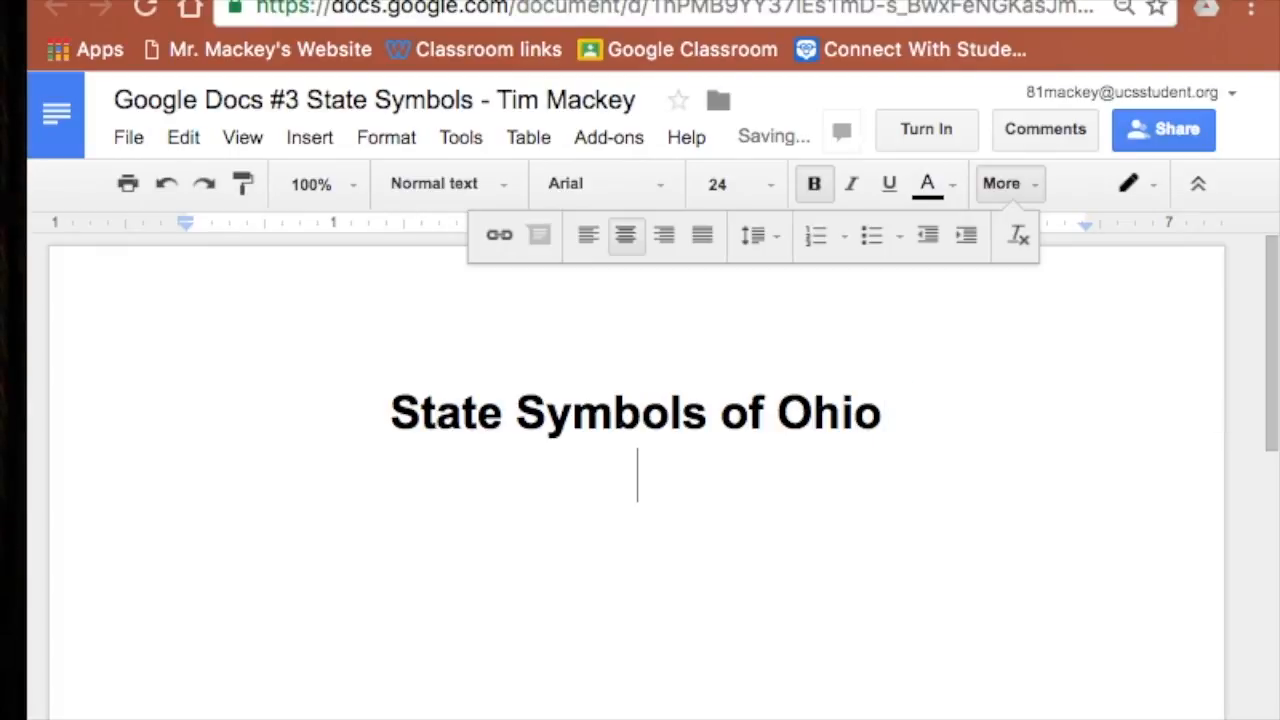
Review the assignment's instructions on clearing formatting and inserting a table, and return to the State Symbols document
{"action": "left_click", "coordinate": [775, 2]}
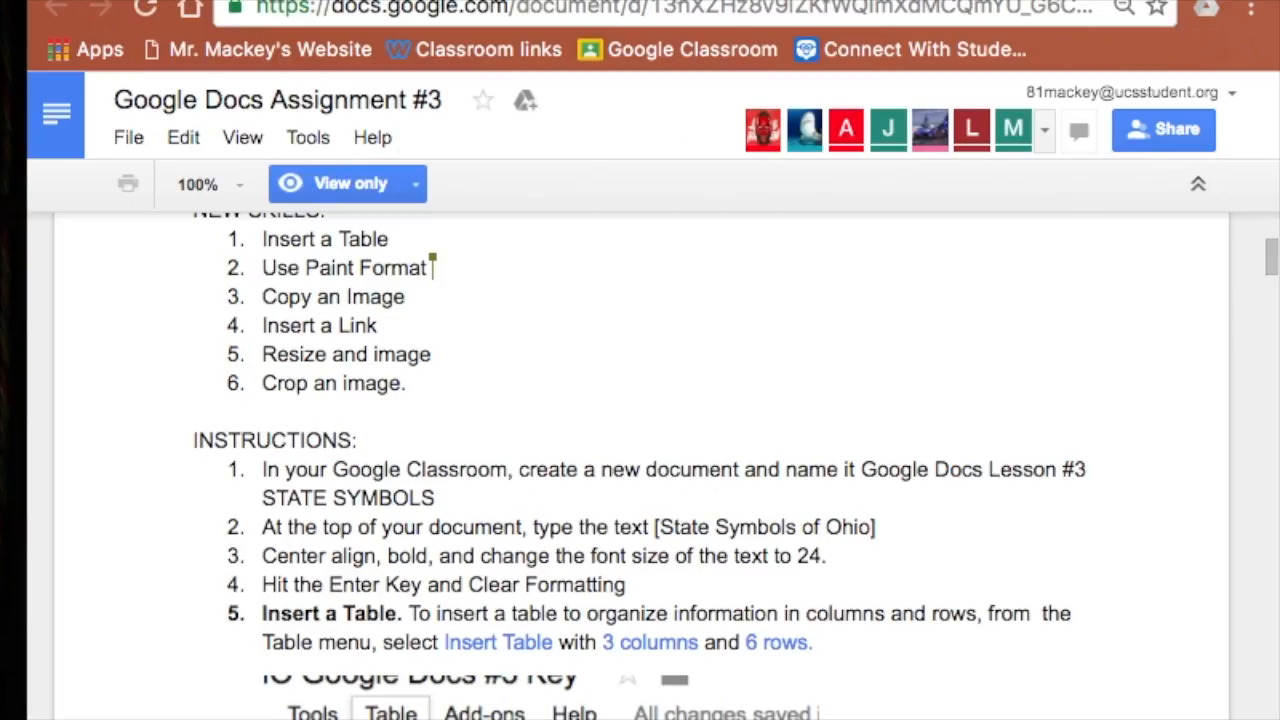
{"action": "scroll", "coordinate": [953, 536], "scroll_direction": "down", "scroll_amount": 2}
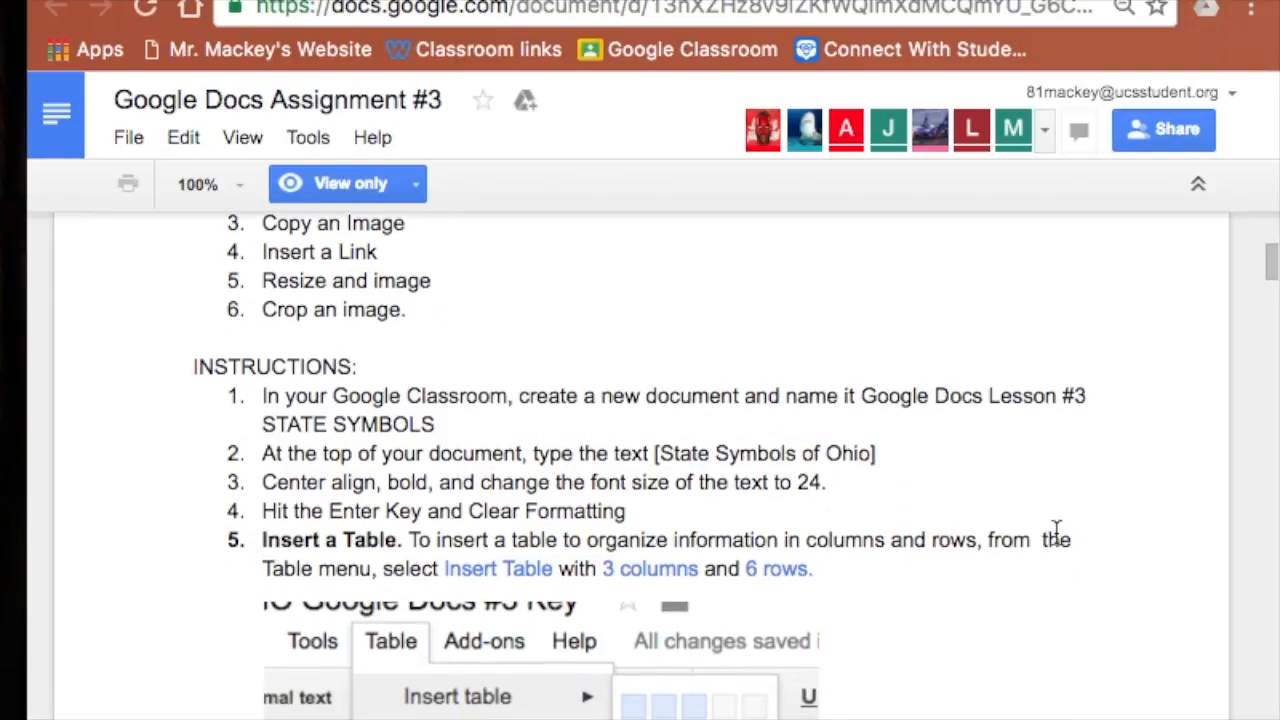
{"action": "scroll", "coordinate": [1056, 534], "scroll_direction": "up", "scroll_amount": 1}
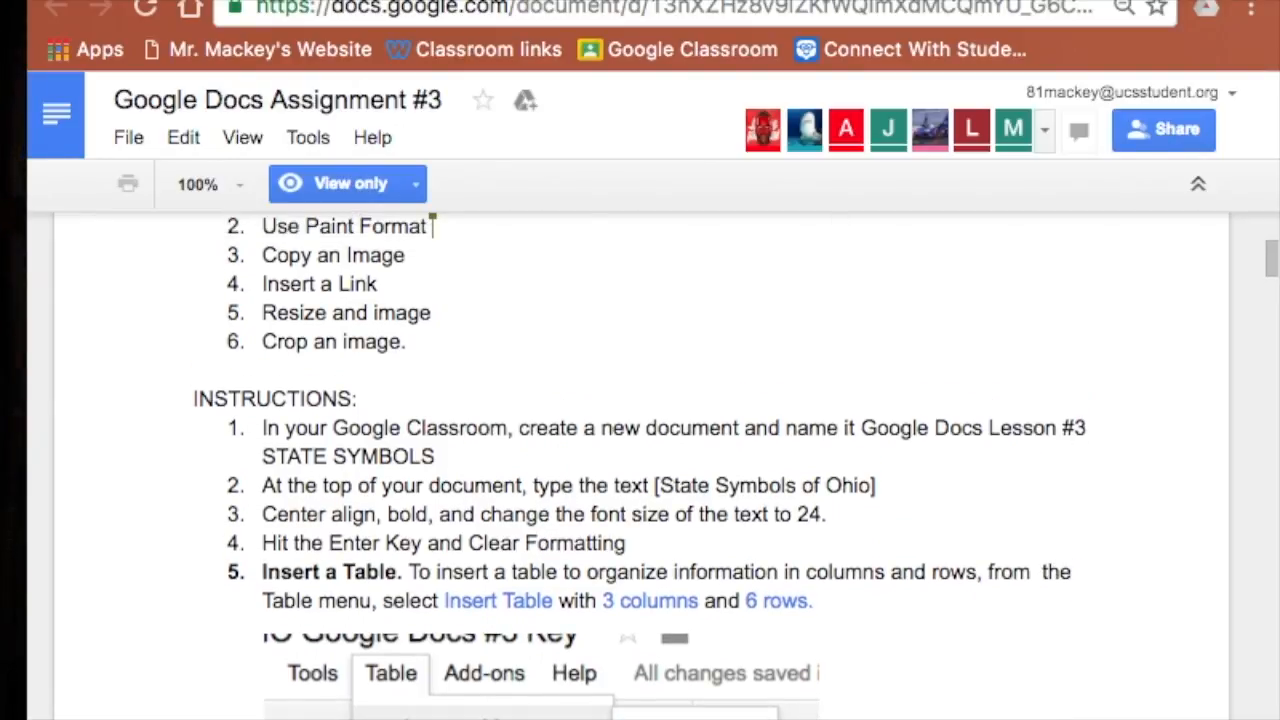
{"action": "left_click", "coordinate": [430, 3]}
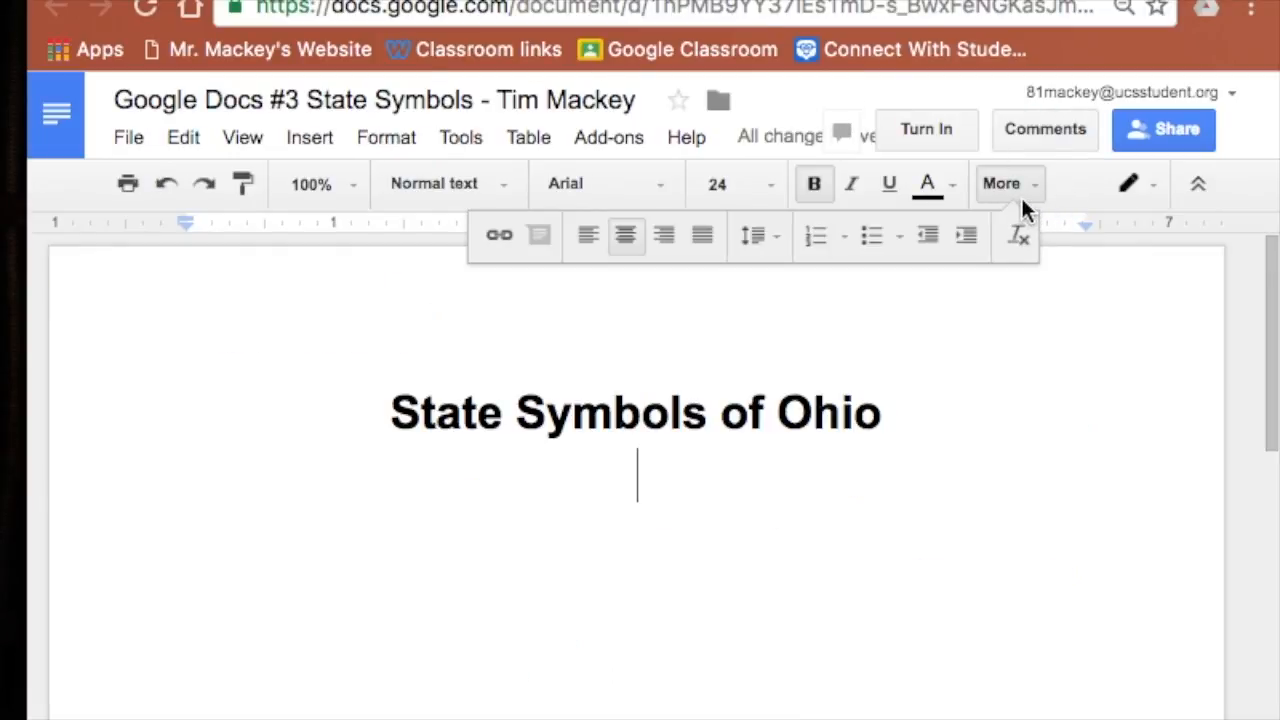
{"action": "left_click", "coordinate": [1020, 188]}
{"action": "left_click", "coordinate": [1020, 188]}
{"action": "left_click", "coordinate": [1021, 189]}
{"action": "left_click", "coordinate": [1021, 189]}
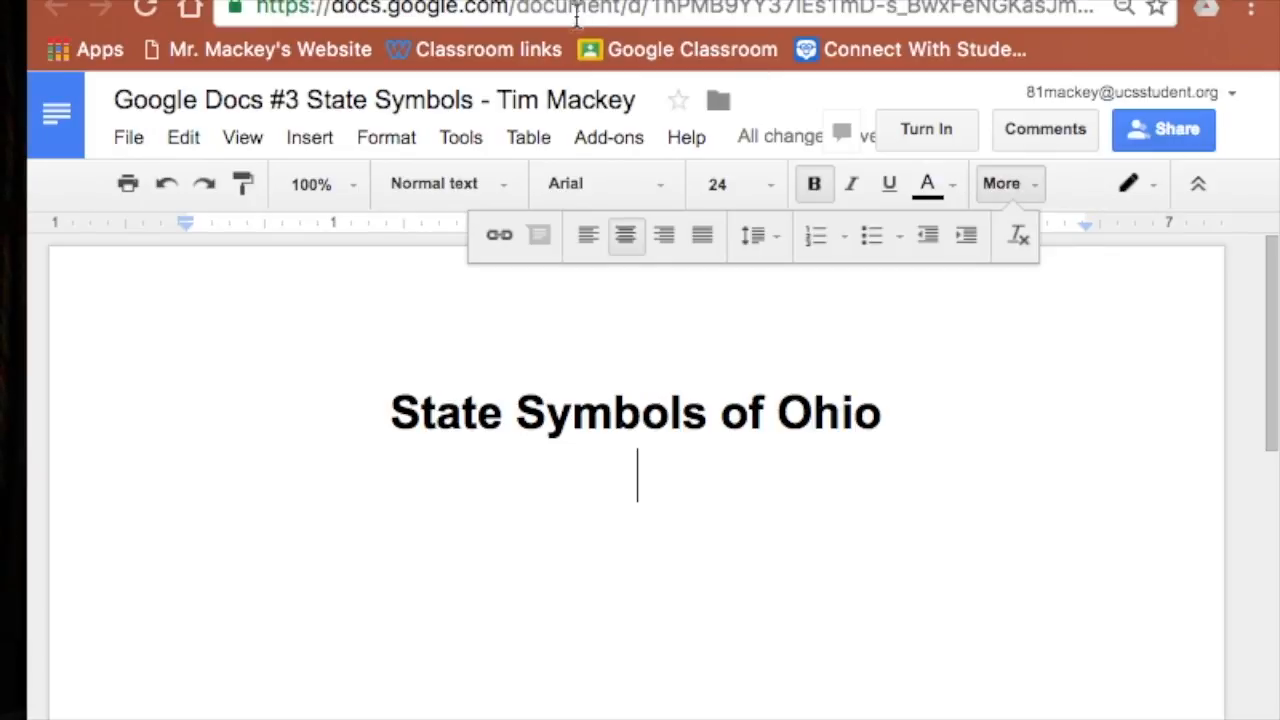
Confirm the required table size in the assignment instructions and insert a table with 3 columns and 6 rows below the title
{"action": "left_click", "coordinate": [517, 152]}
{"action": "mouse_move", "coordinate": [568, 193]}
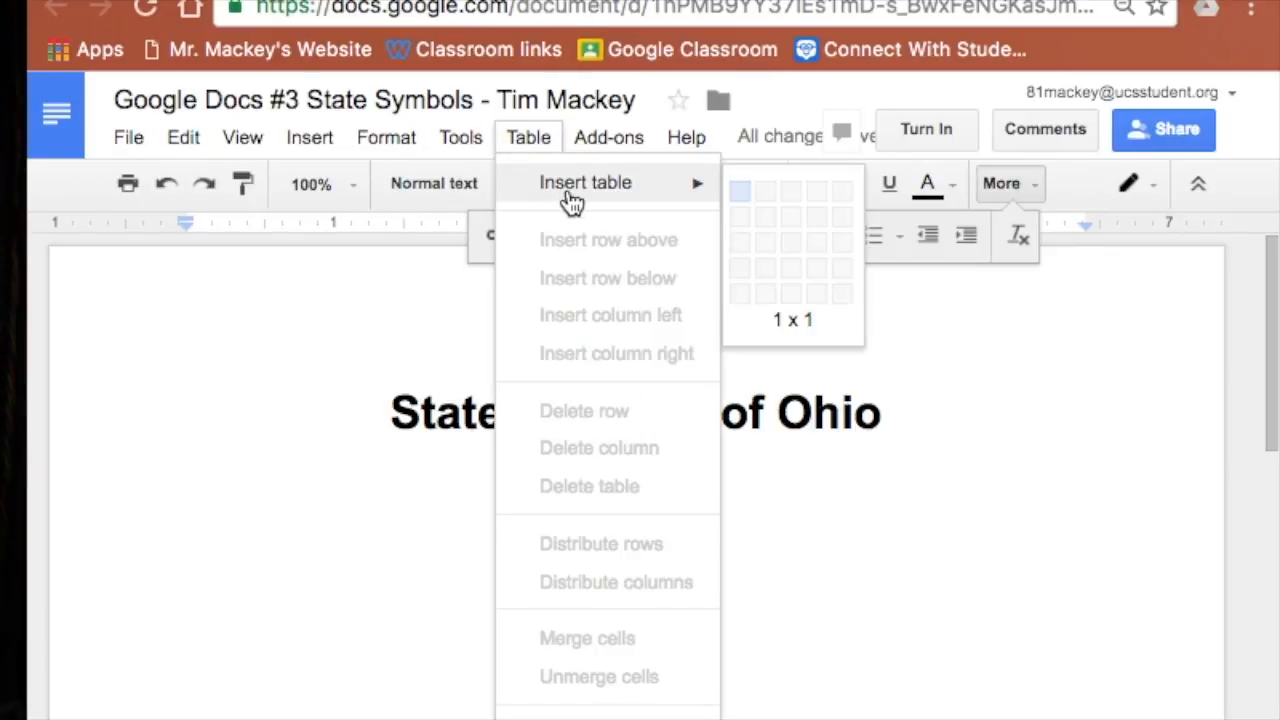
{"action": "left_click", "coordinate": [640, 2]}
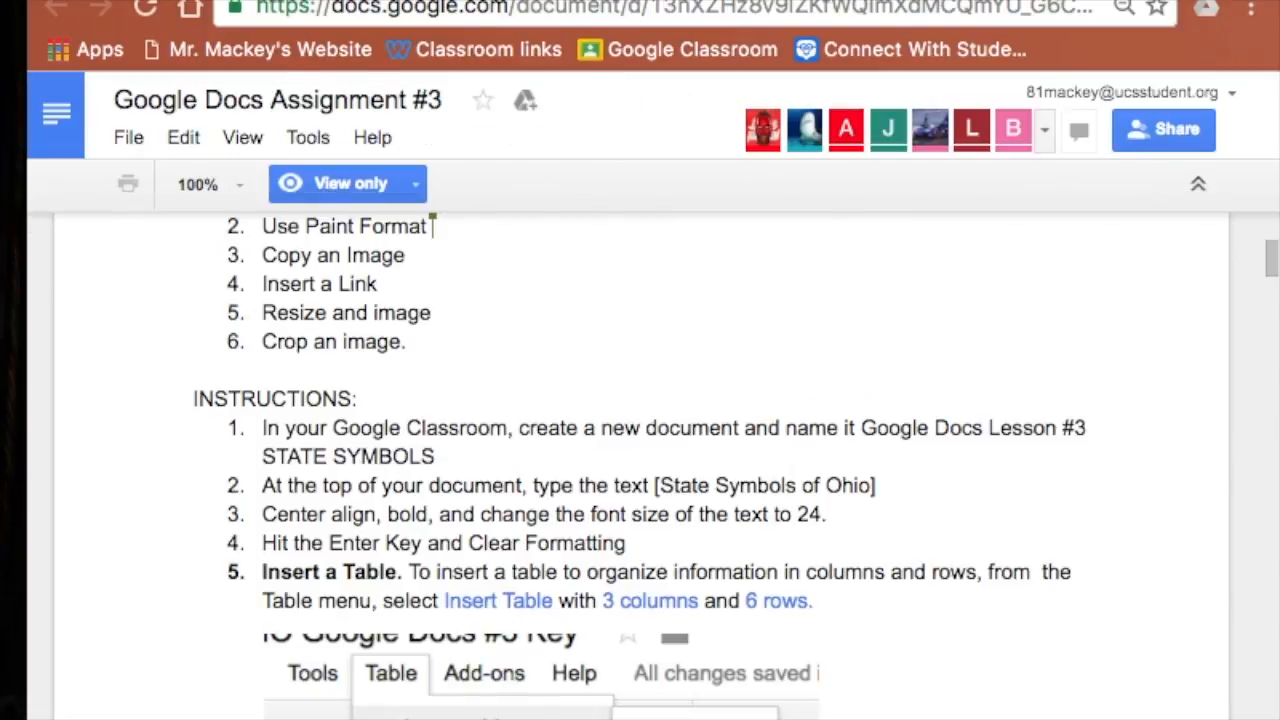
{"action": "scroll", "coordinate": [931, 400], "scroll_direction": "down", "scroll_amount": 1}
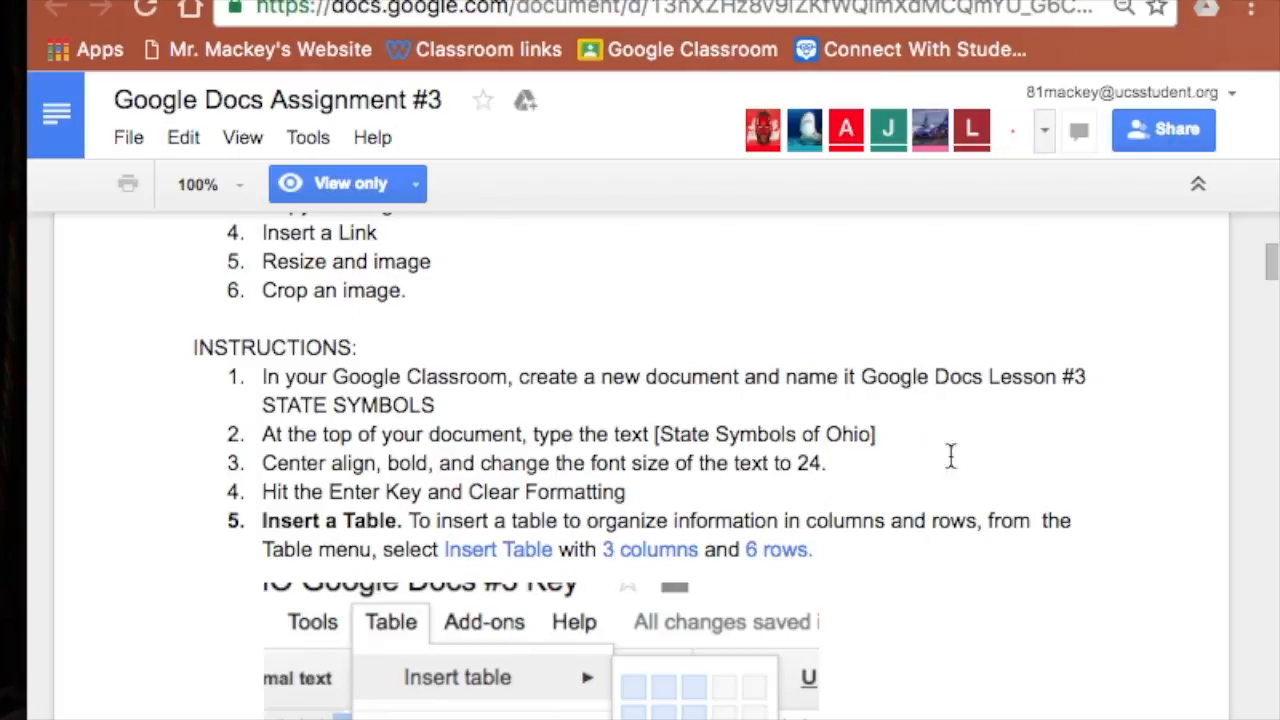
{"action": "left_click", "coordinate": [440, 2]}
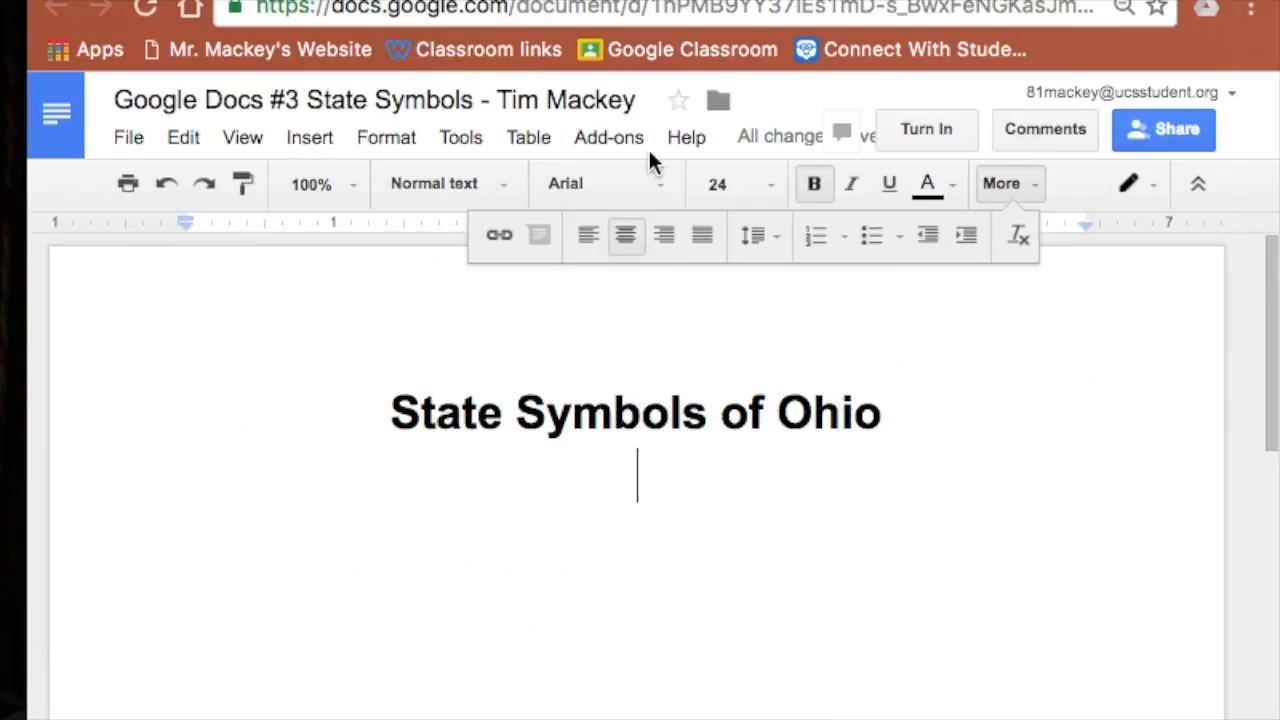
{"action": "left_click", "coordinate": [527, 140]}
{"action": "mouse_move", "coordinate": [540, 180]}
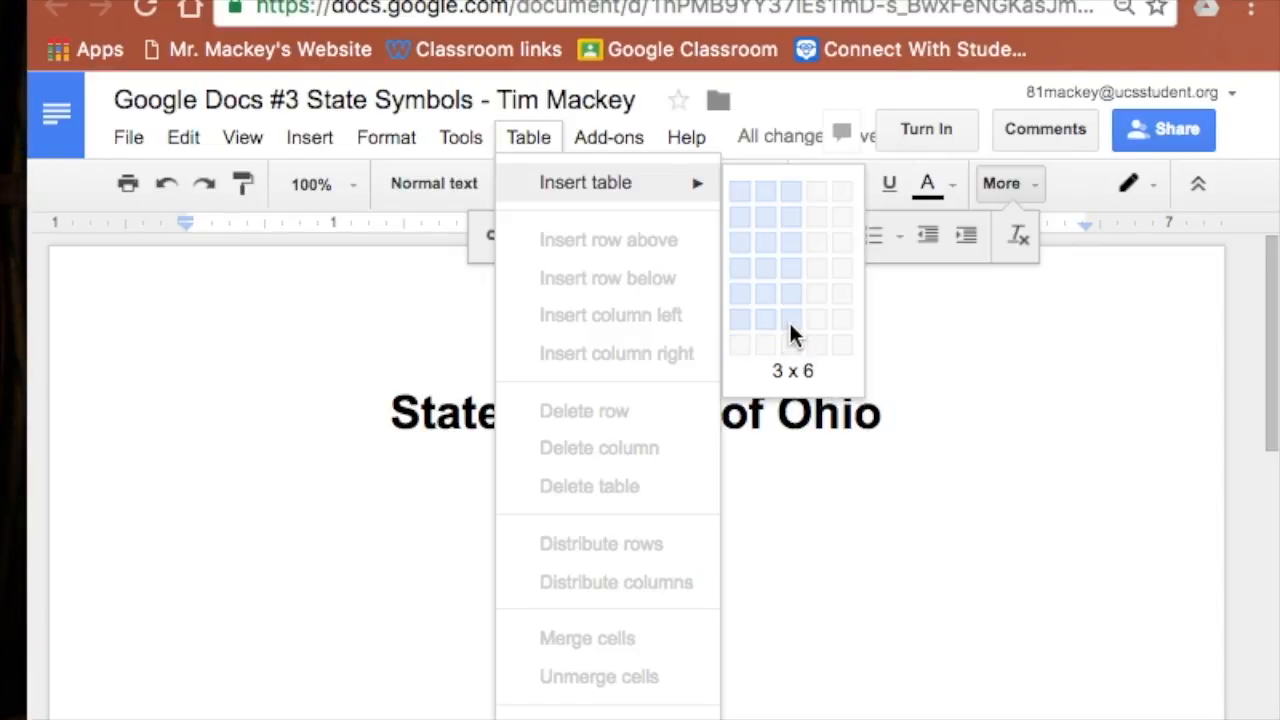
{"action": "left_click", "coordinate": [791, 320]}
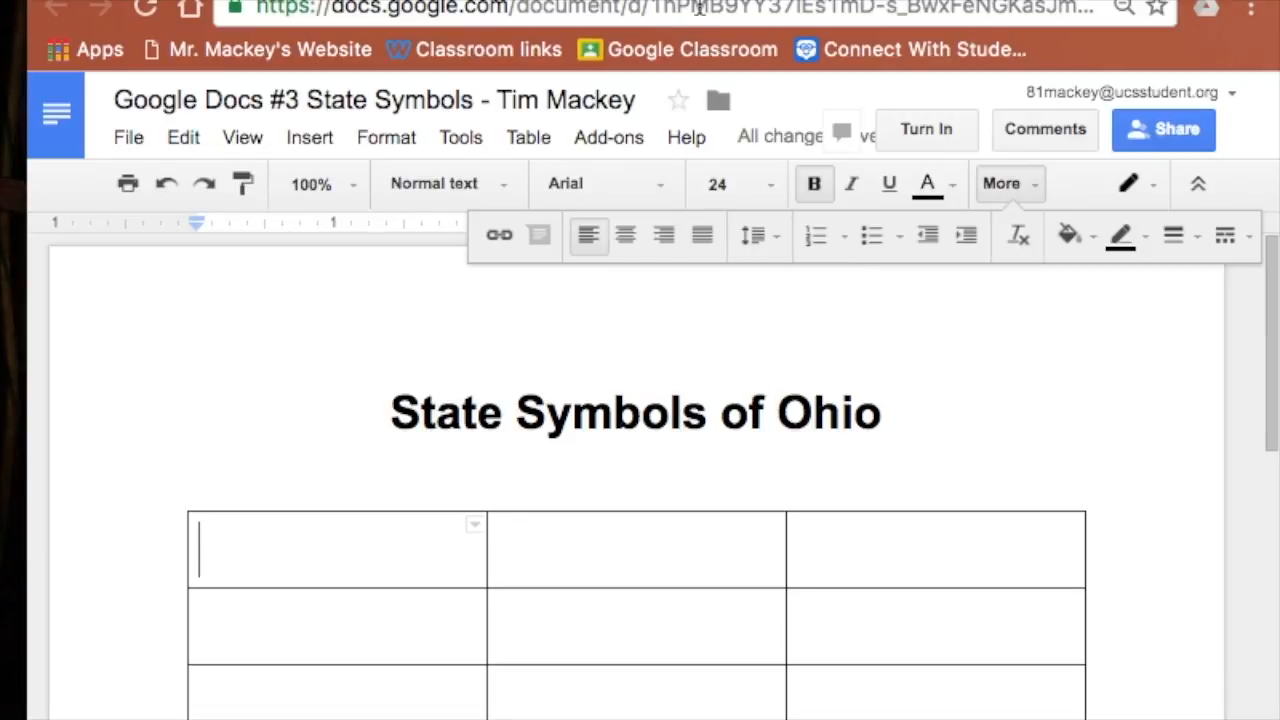
Check the required table text in the assignment instructions and fill the header row with "Symbol", "Image" and "Link"
{"action": "key", "text": "ctrl+shift+Tab"}
{"action": "scroll", "coordinate": [910, 569], "scroll_direction": "down", "scroll_amount": 6}
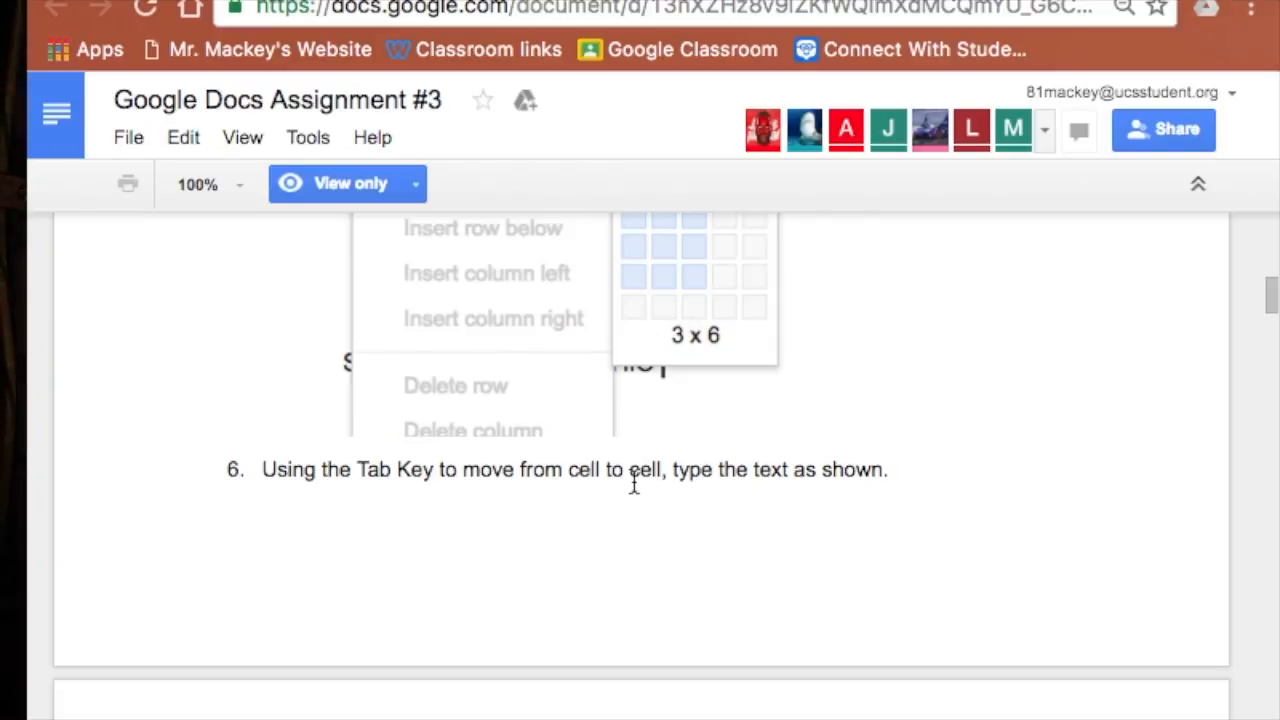
{"action": "scroll", "coordinate": [910, 515], "scroll_direction": "down", "scroll_amount": 2}
{"action": "scroll", "coordinate": [912, 517], "scroll_direction": "down", "scroll_amount": 2}
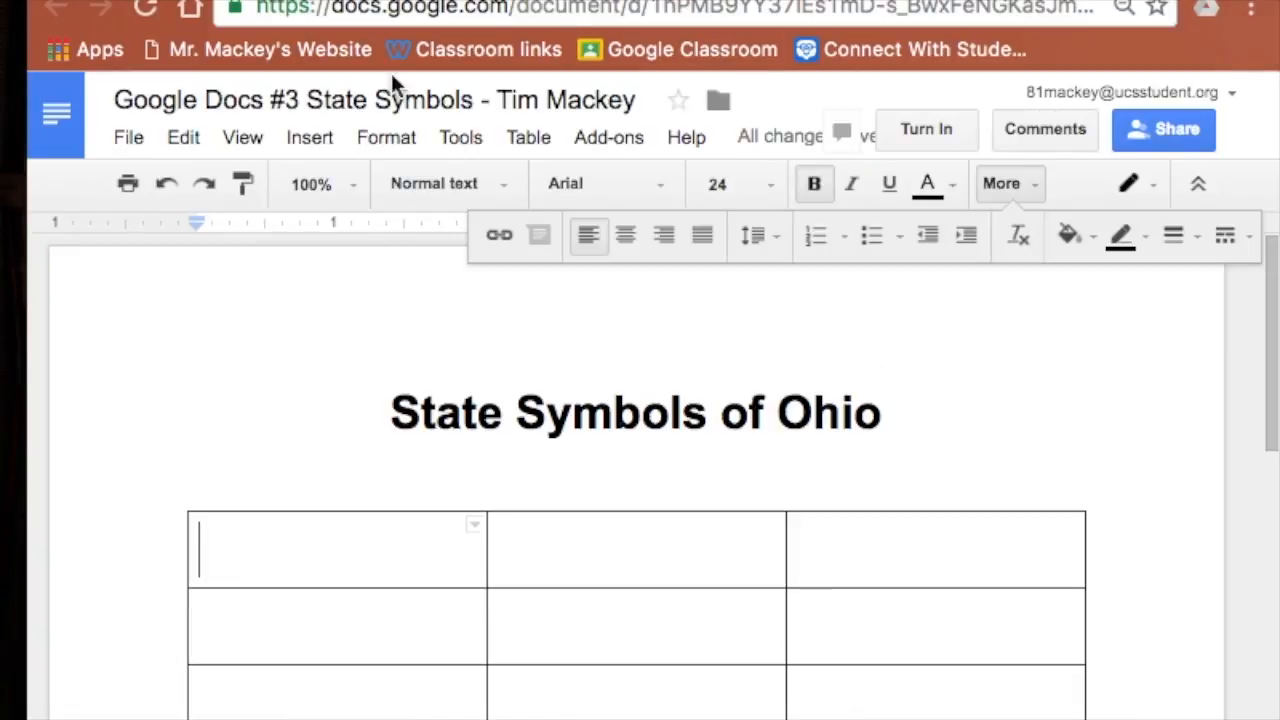
{"action": "type", "text": "Sym"}
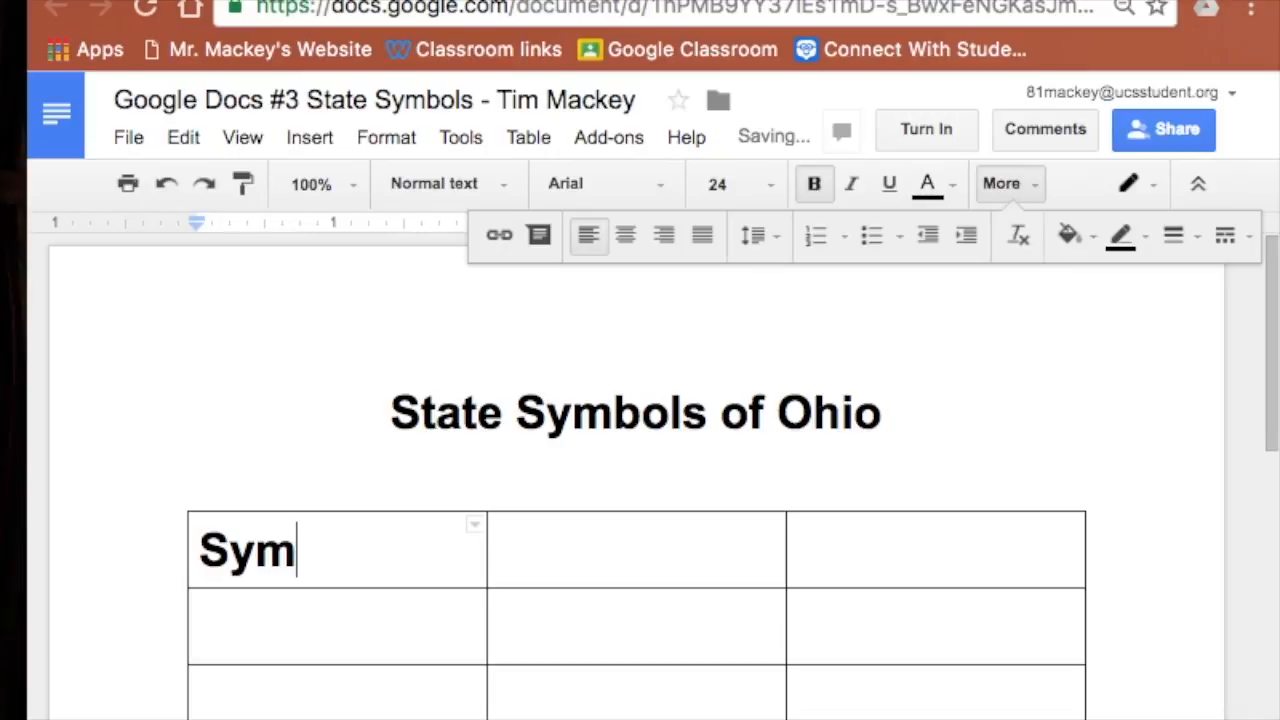
{"action": "type", "text": "bol"}
{"action": "key", "text": "Tab"}
{"action": "type", "text": "Image Lin"}
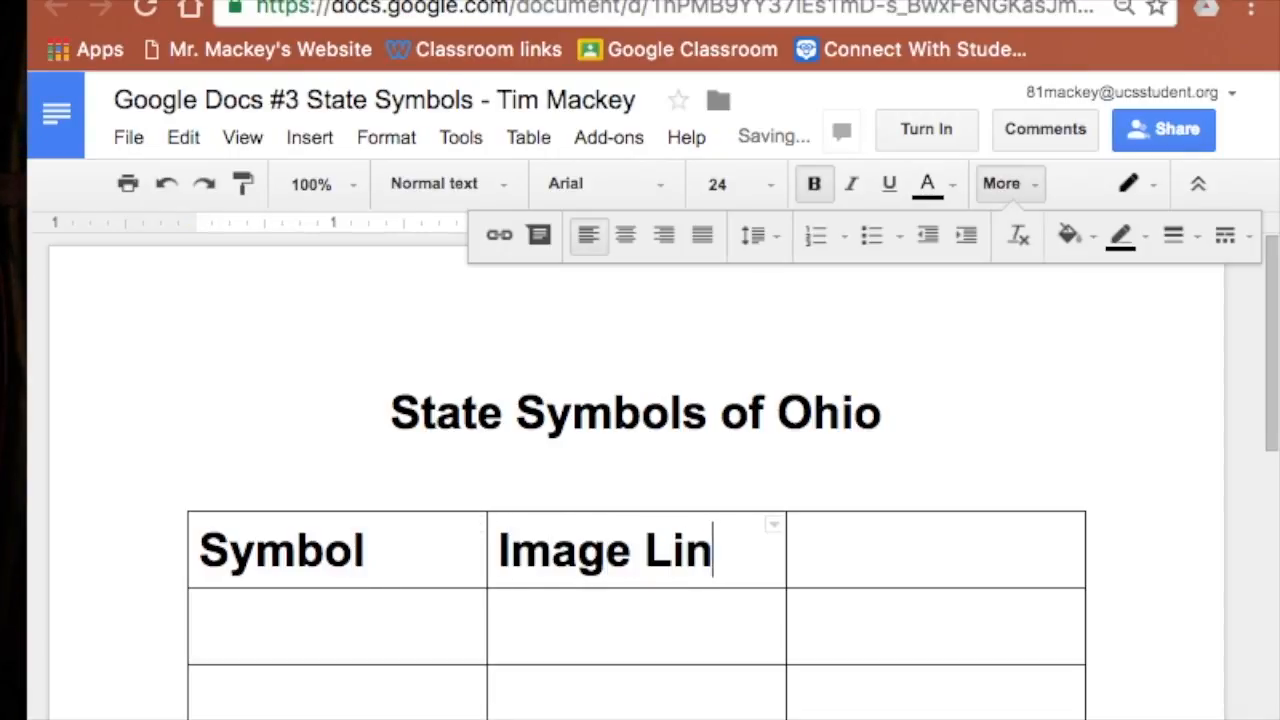
{"action": "key", "text": "BackSpace"}
{"action": "key", "text": "BackSpace"}
{"action": "key", "text": "BackSpace"}
{"action": "key", "text": "BackSpace"}
{"action": "key", "text": "Tab"}
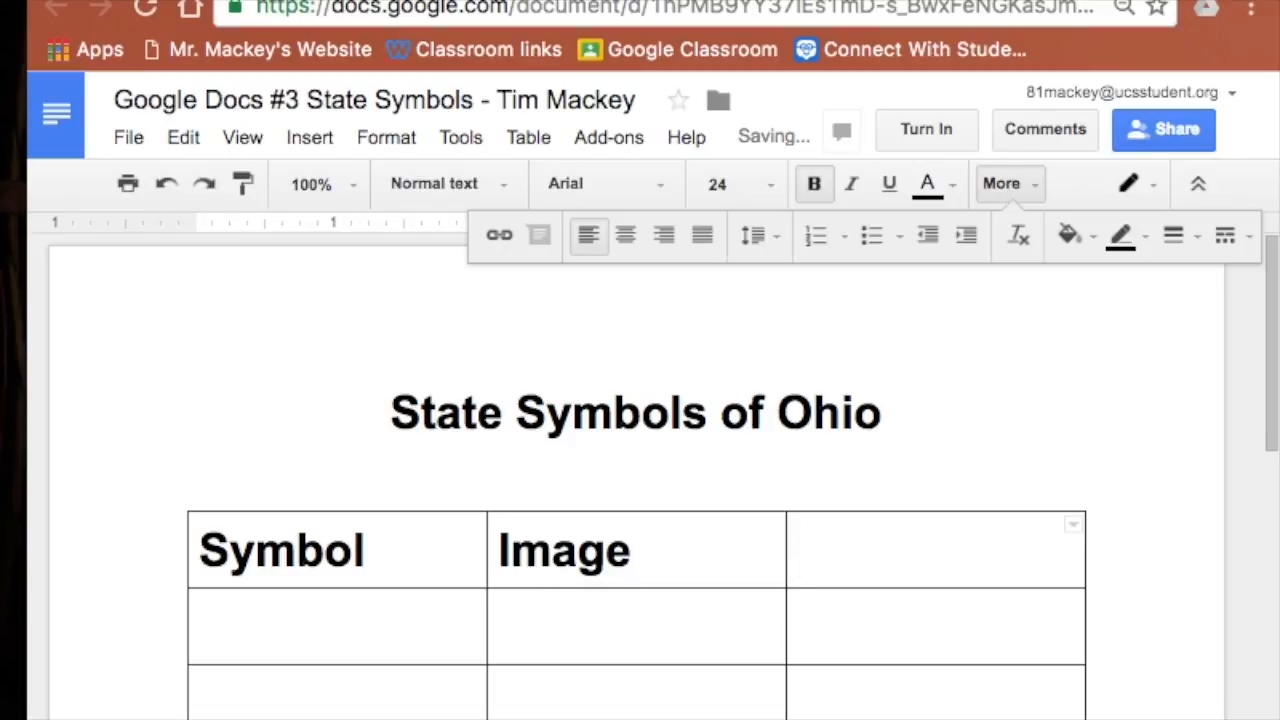
{"action": "type", "text": "Link"}
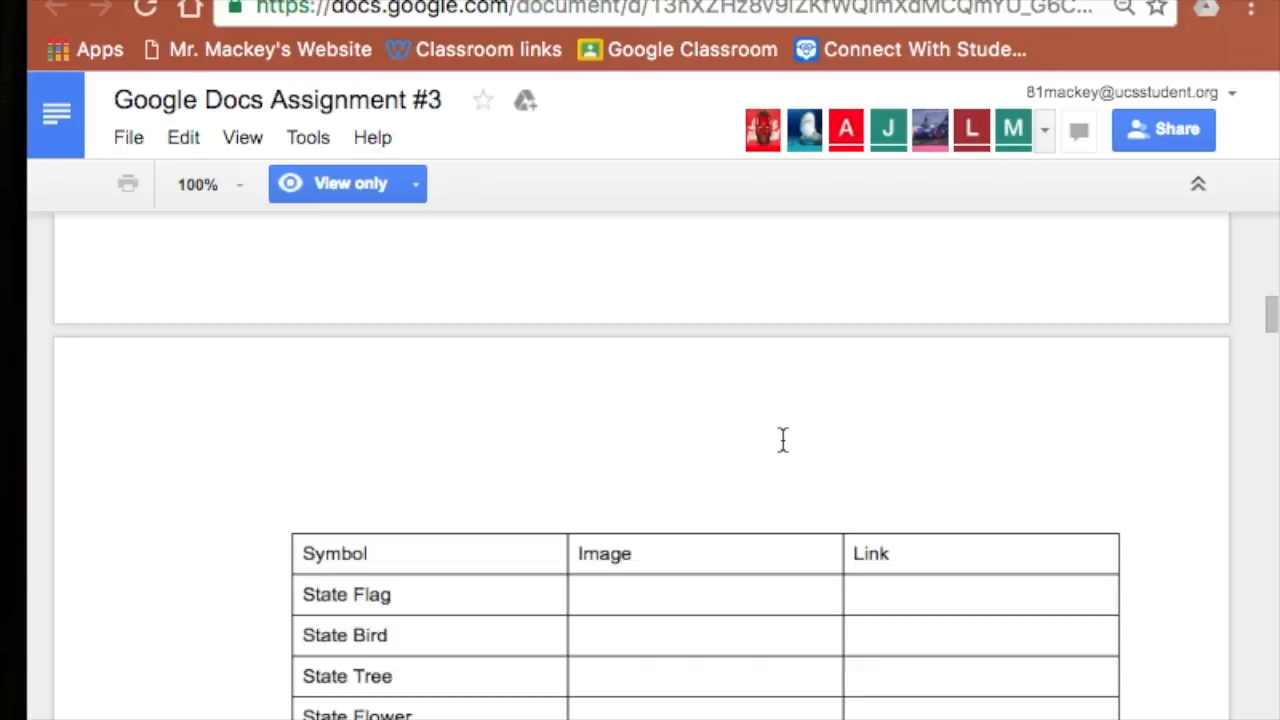
Check the row labels in the assignment's example table and enter "State Flag" in the Symbol column's first empty row
{"action": "scroll", "coordinate": [783, 437], "scroll_direction": "down", "scroll_amount": 3}
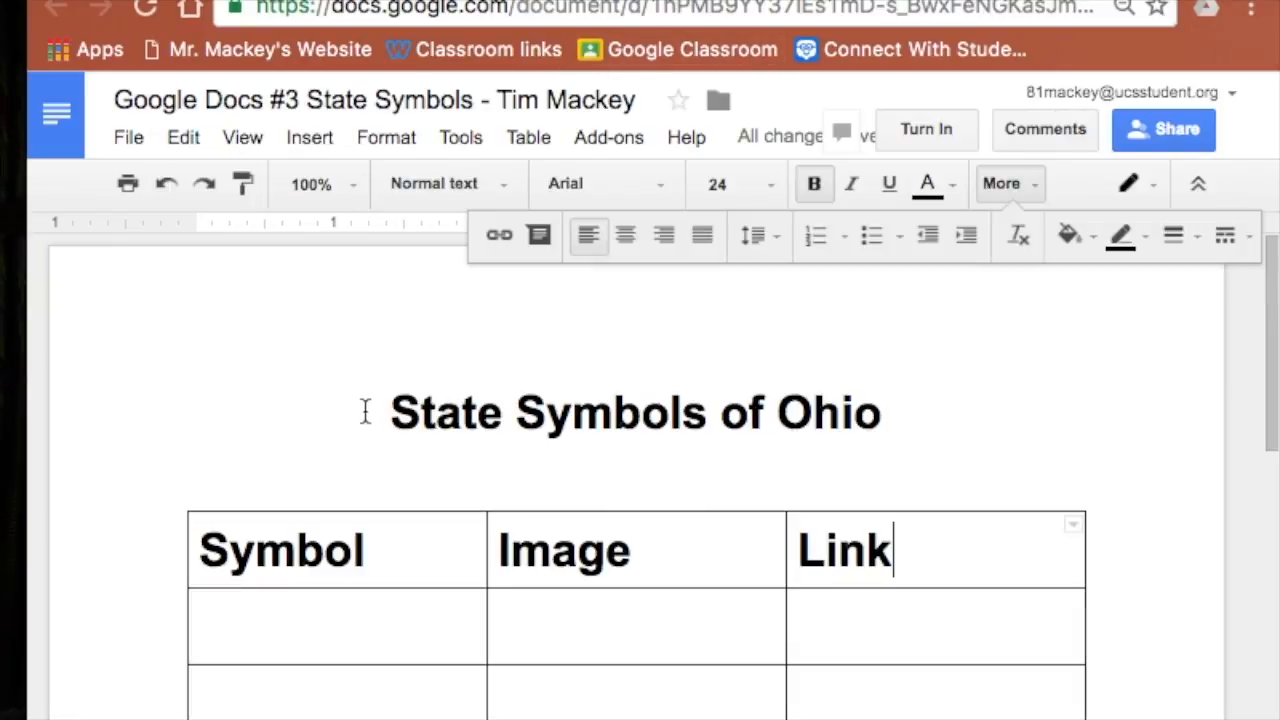
{"action": "left_click", "coordinate": [320, 638]}
{"action": "type", "text": "State "}
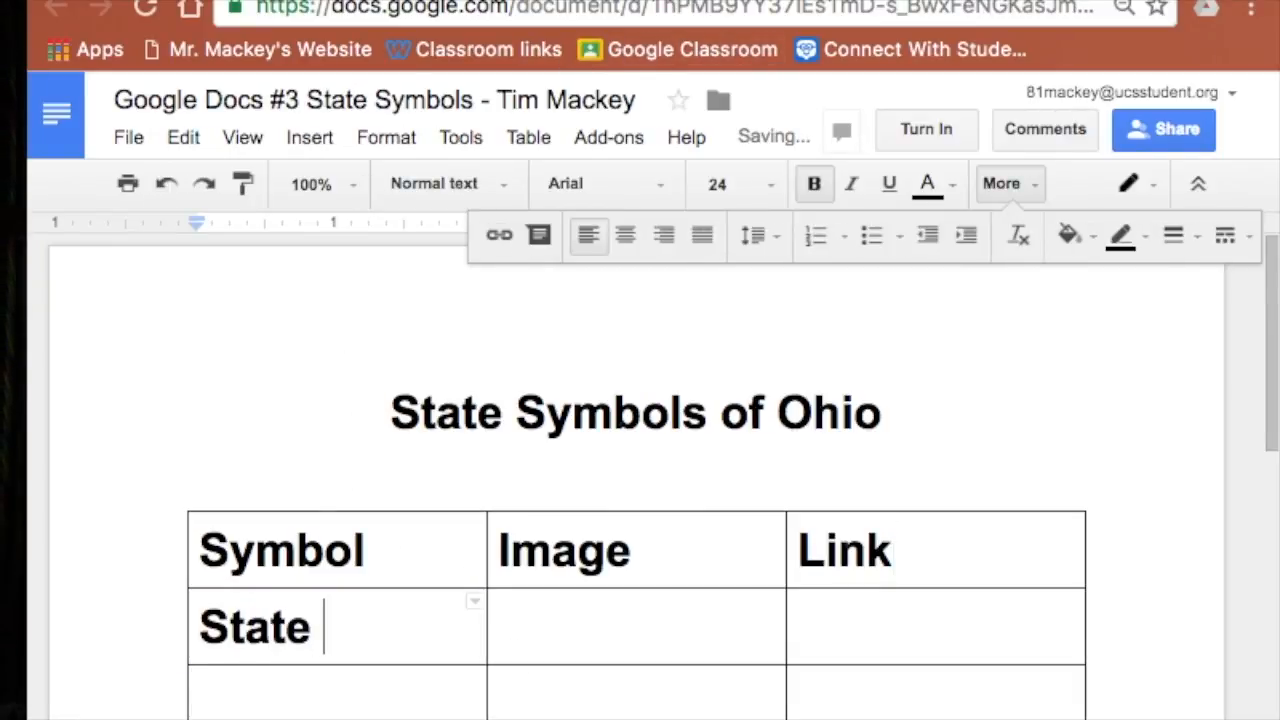
{"action": "type", "text": "Bird"}
{"action": "key", "text": "BackSpace"}
{"action": "key", "text": "BackSpace"}
{"action": "key", "text": "BackSpace"}
{"action": "key", "text": "BackSpace"}
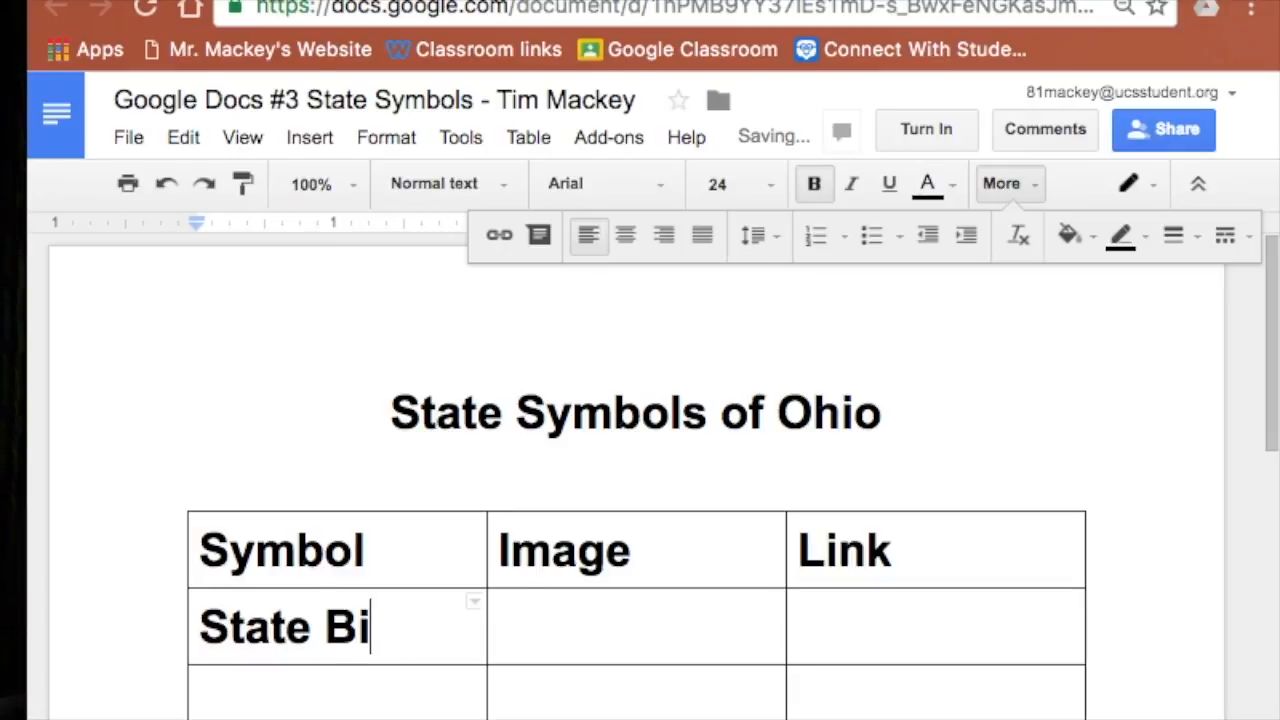
{"action": "type", "text": "F"}
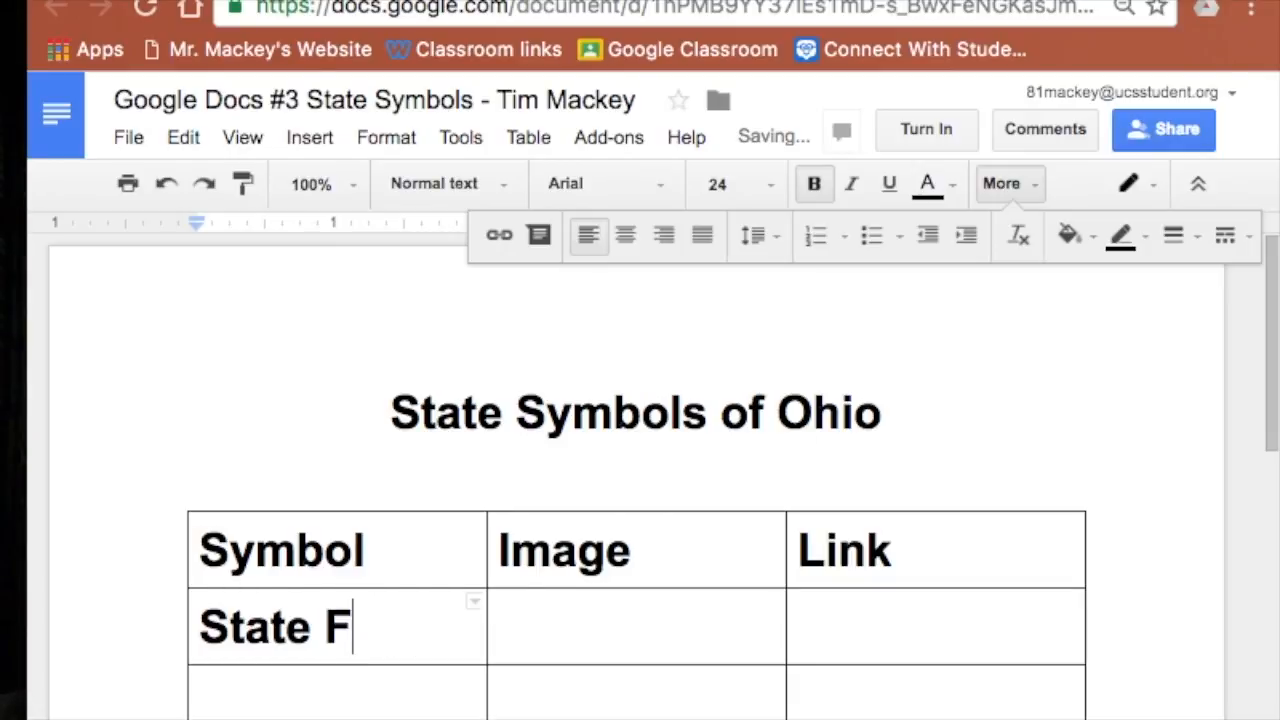
{"action": "type", "text": "lag"}
{"action": "key", "text": "Return"}
{"action": "key", "text": "BackSpace"}
Enter "State Bird" and "State Tree" in the next two rows of the Symbol column
{"action": "key", "text": "Tab"}
{"action": "key", "text": "Tab"}
{"action": "key", "text": "Tab"}
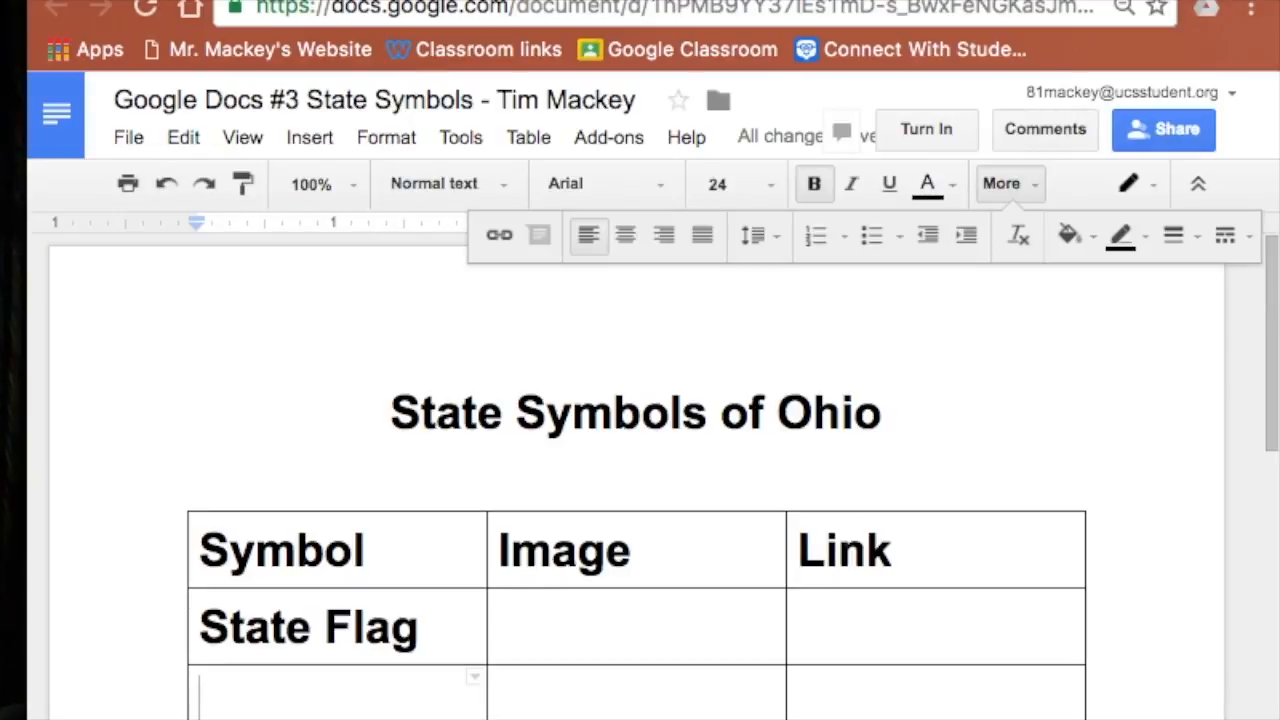
{"action": "type", "text": "State Bi"}
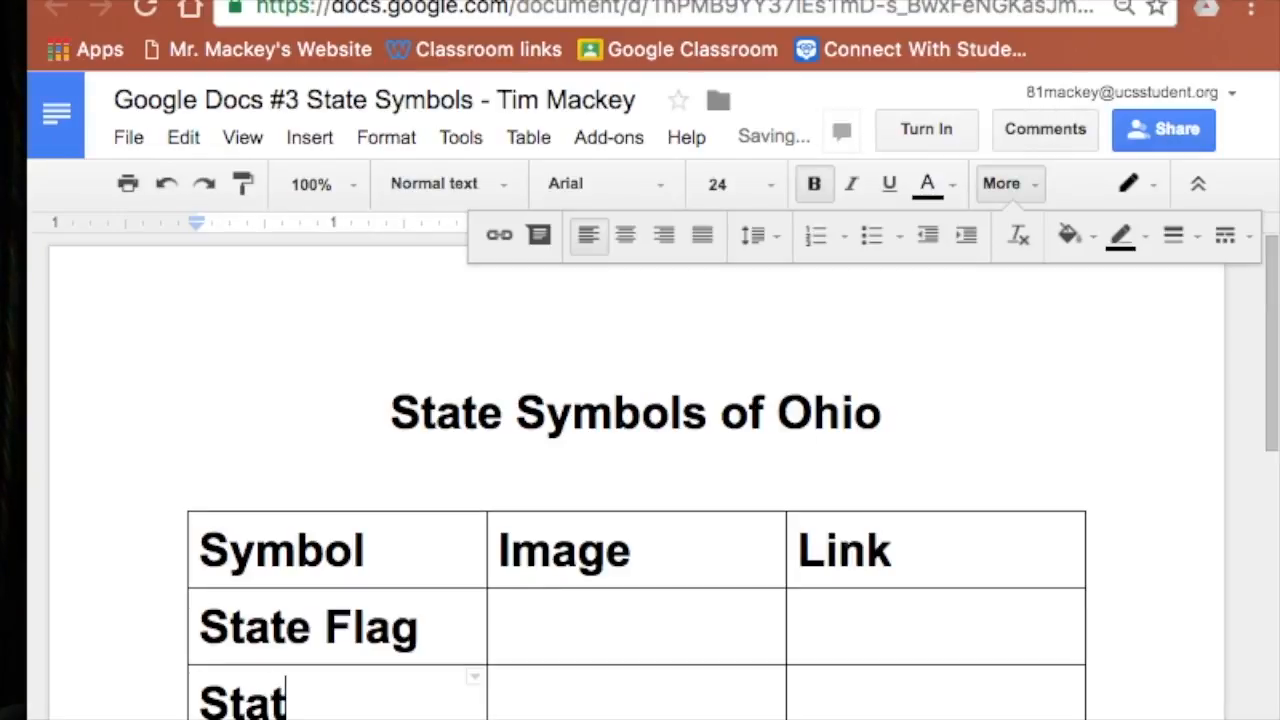
{"action": "type", "text": "rd"}
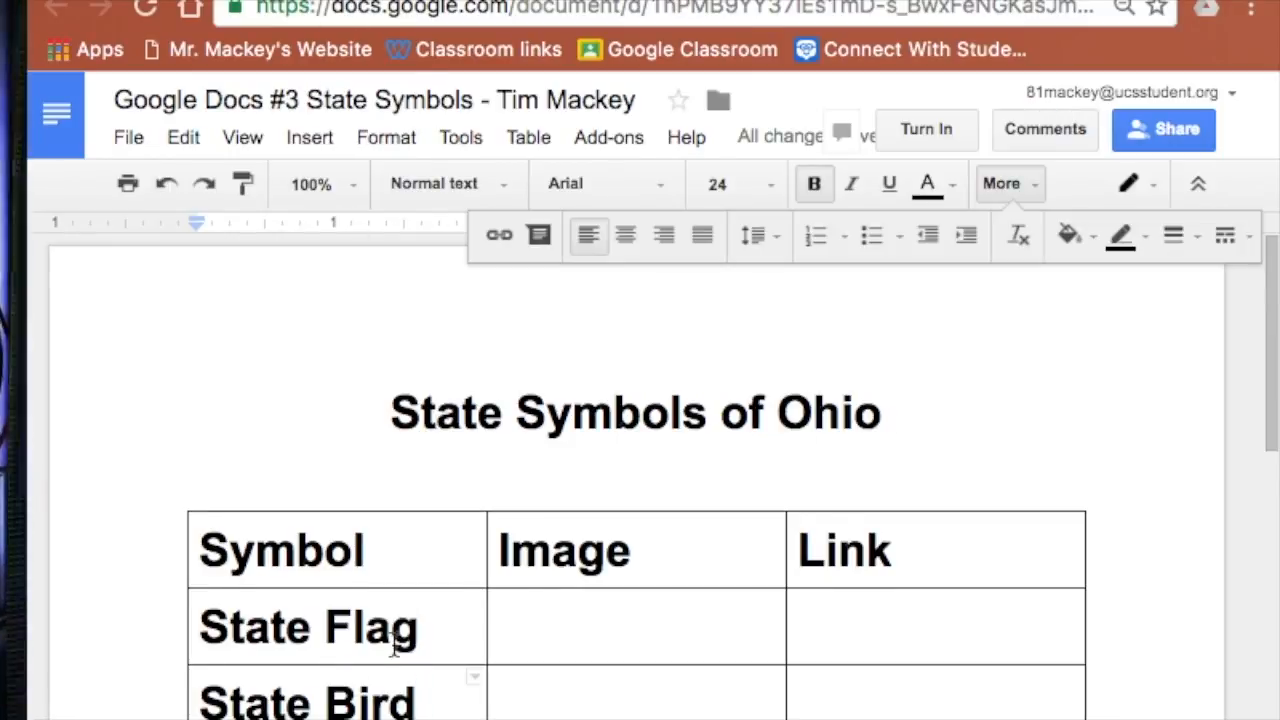
{"action": "scroll", "coordinate": [395, 648], "scroll_direction": "down", "scroll_amount": 2}
{"action": "left_click", "coordinate": [329, 695]}
{"action": "type", "text": "State Tree"}
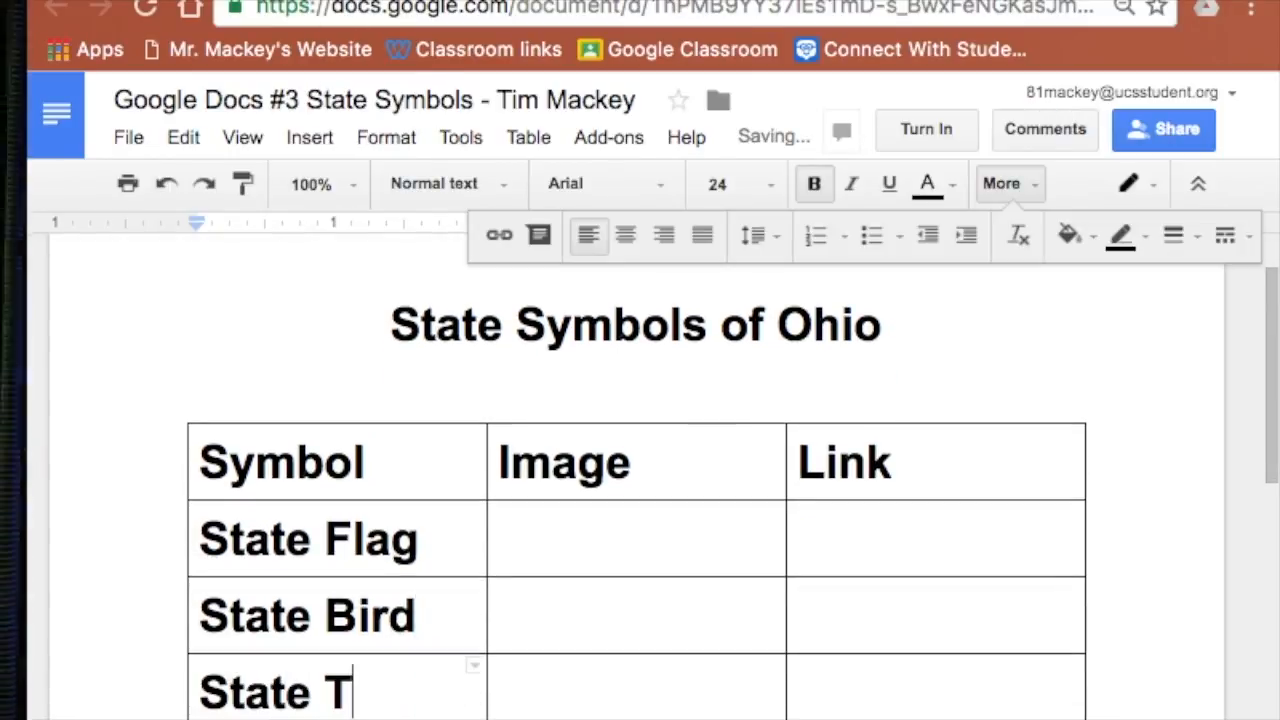
Enter "State Flower" and "State Insect" in the last two rows of the Symbol column
{"action": "key", "text": "Tab"}
{"action": "key", "text": "Tab"}
{"action": "key", "text": "Tab"}
{"action": "type", "text": "S"}
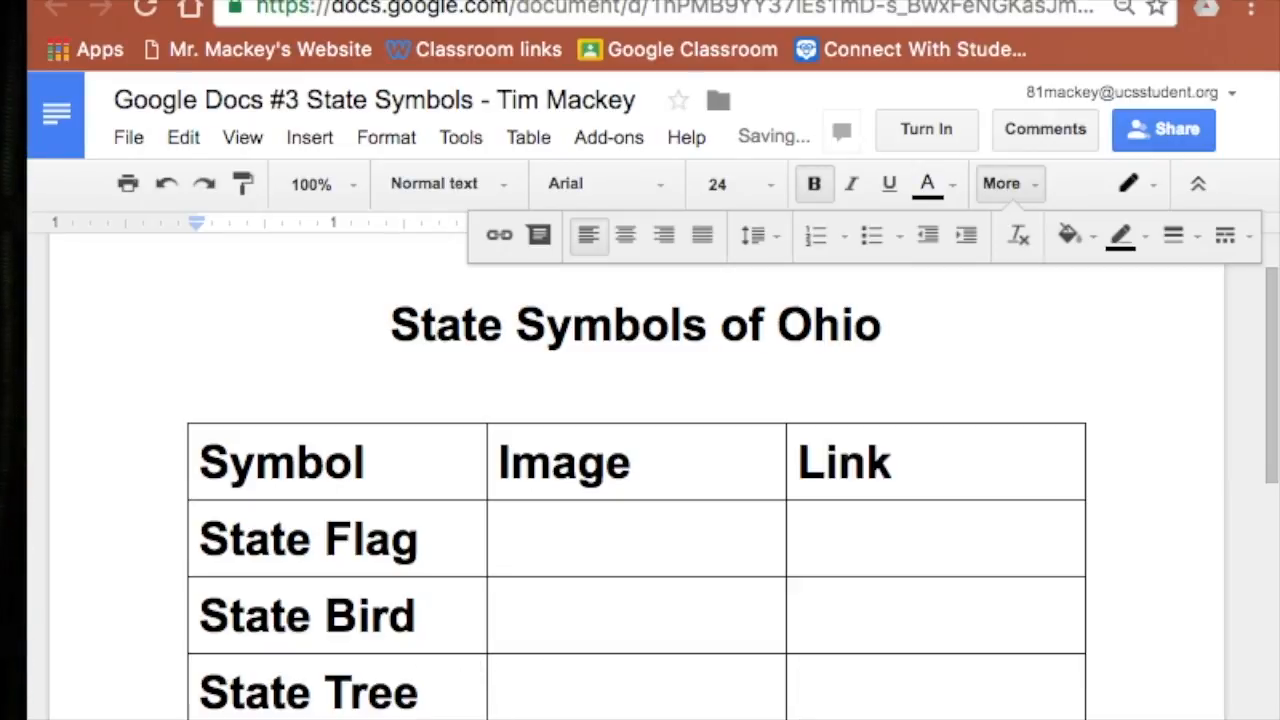
{"action": "scroll", "coordinate": [380, 657], "scroll_direction": "down", "scroll_amount": 3}
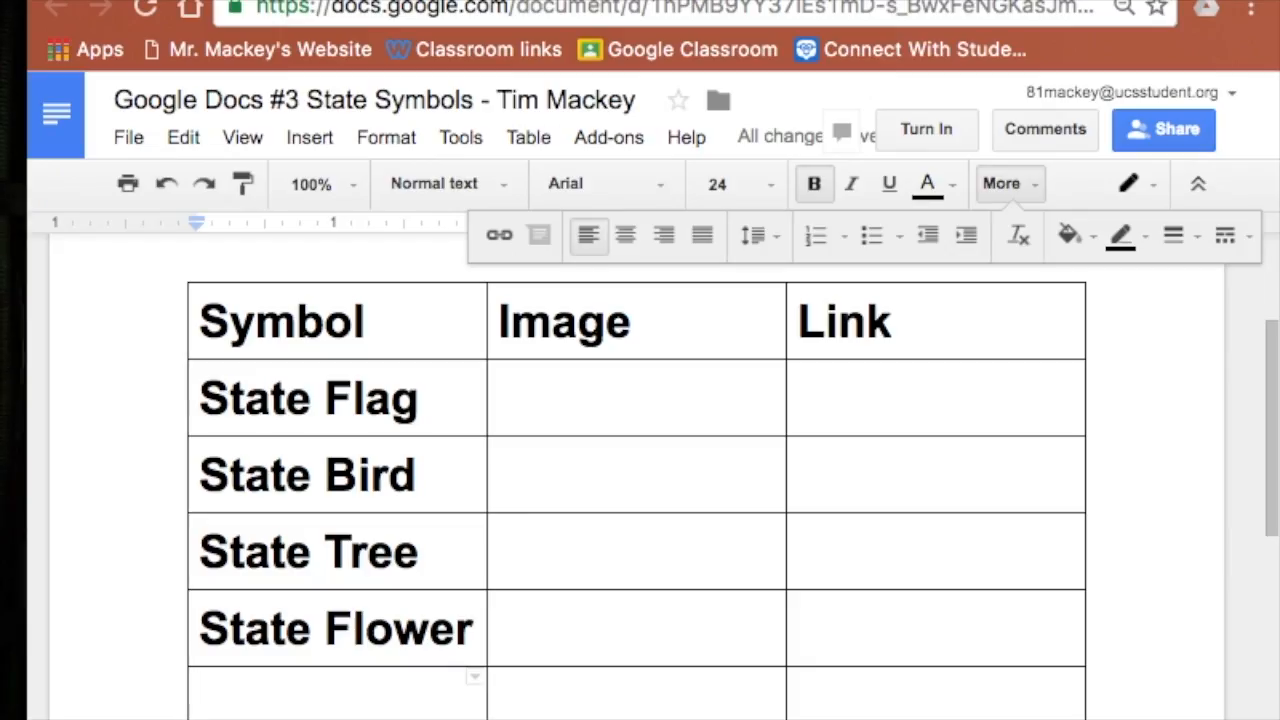
{"action": "type", "text": "Sta"}
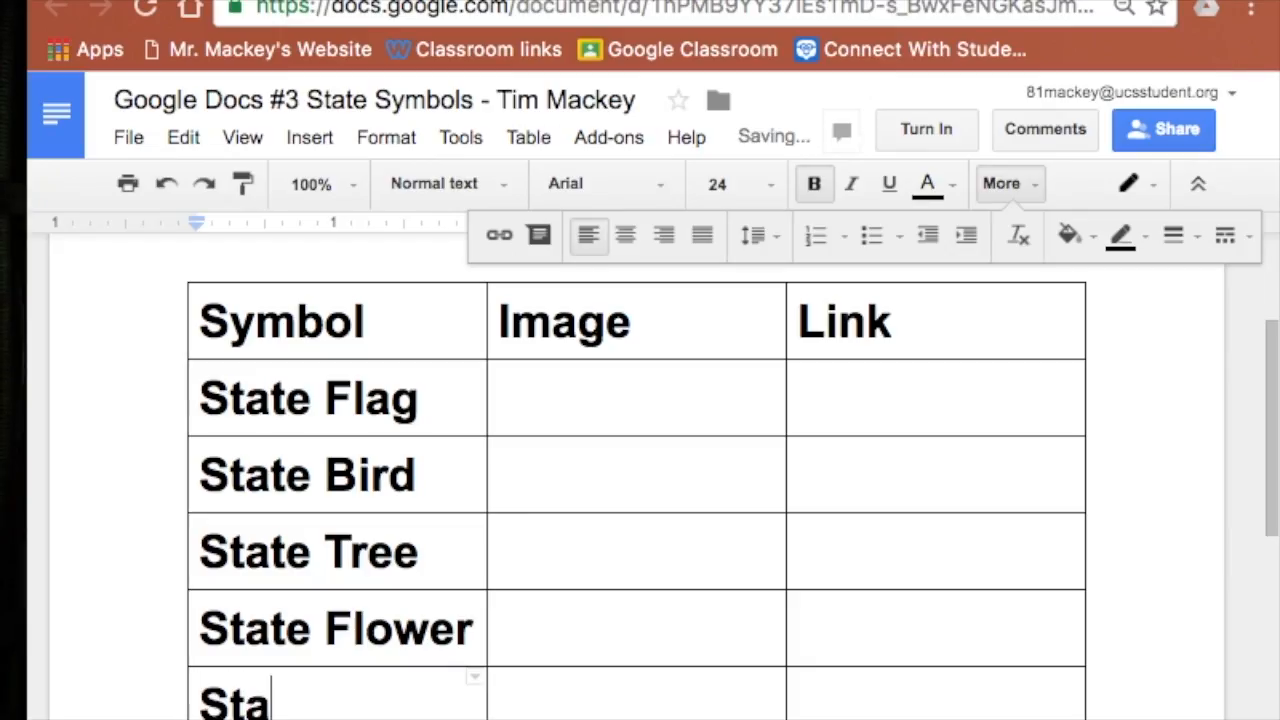
{"action": "type", "text": "te Insect"}
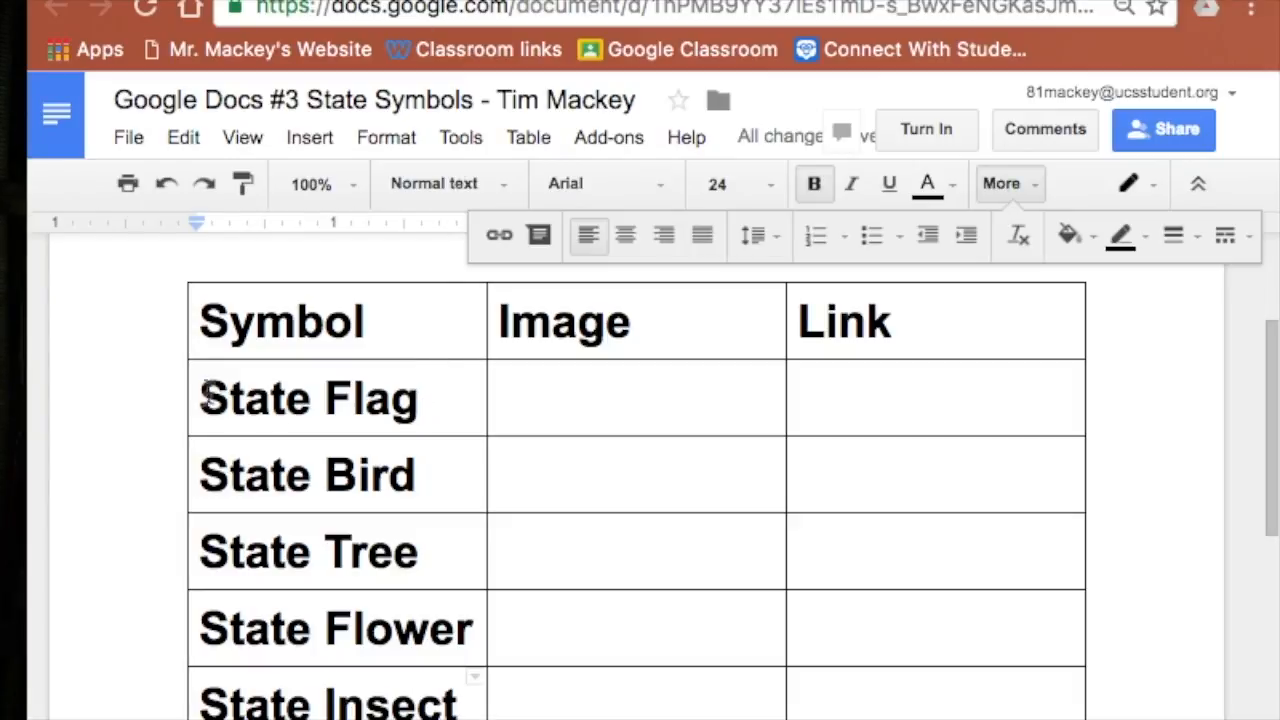
Set the font size of the whole table to 12, center its text and clear the selection
{"action": "left_click_drag", "start_coordinate": [205, 320], "coordinate": [1000, 712]}
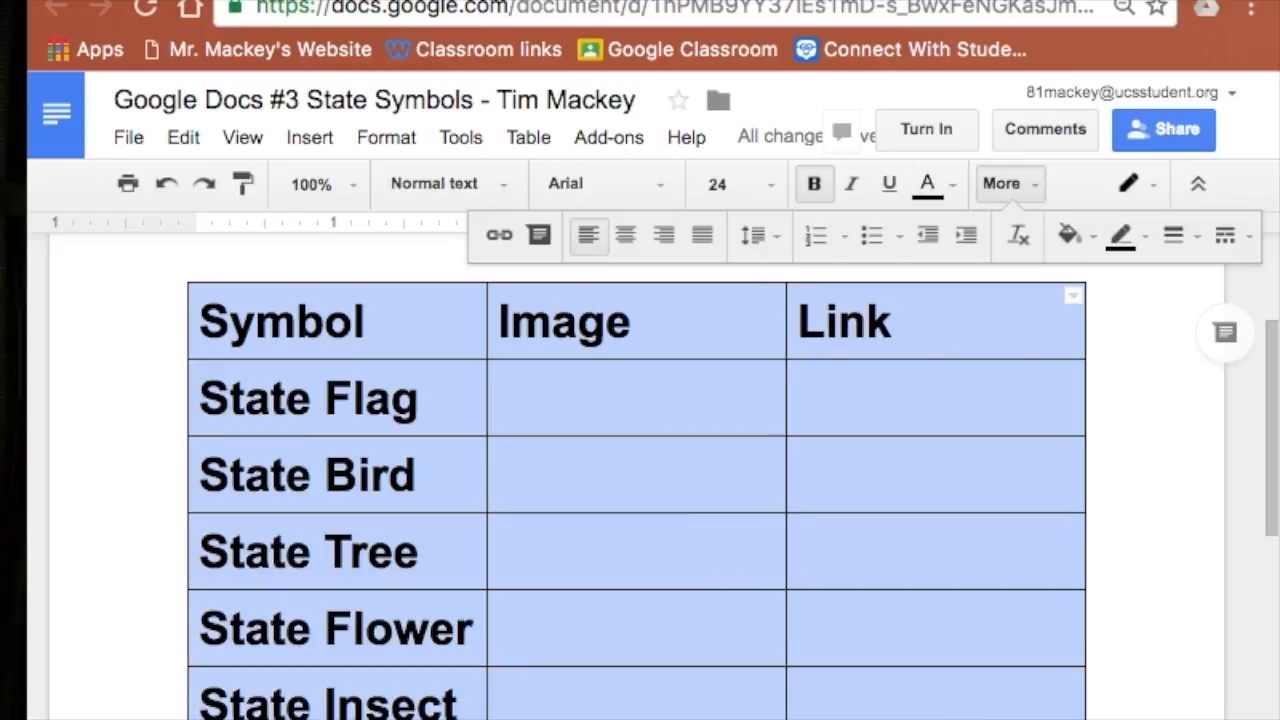
{"action": "left_click", "coordinate": [776, 186]}
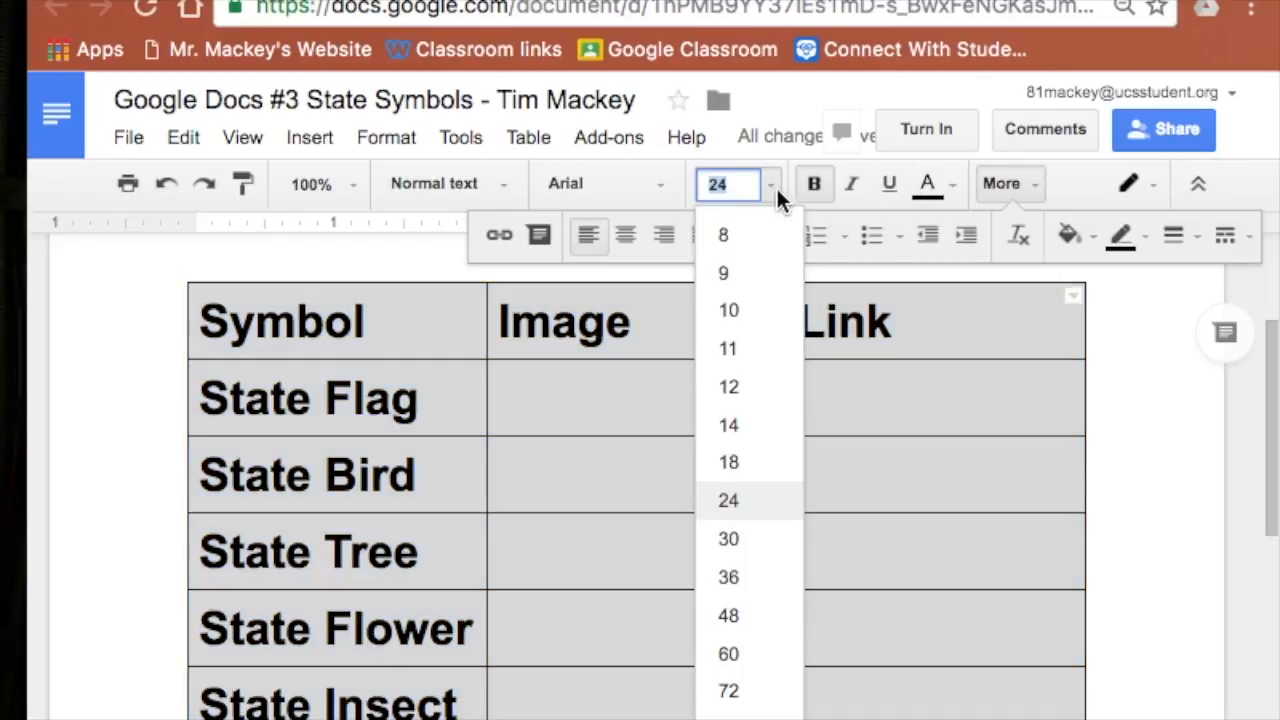
{"action": "left_click", "coordinate": [757, 389]}
{"action": "left_click", "coordinate": [626, 239]}
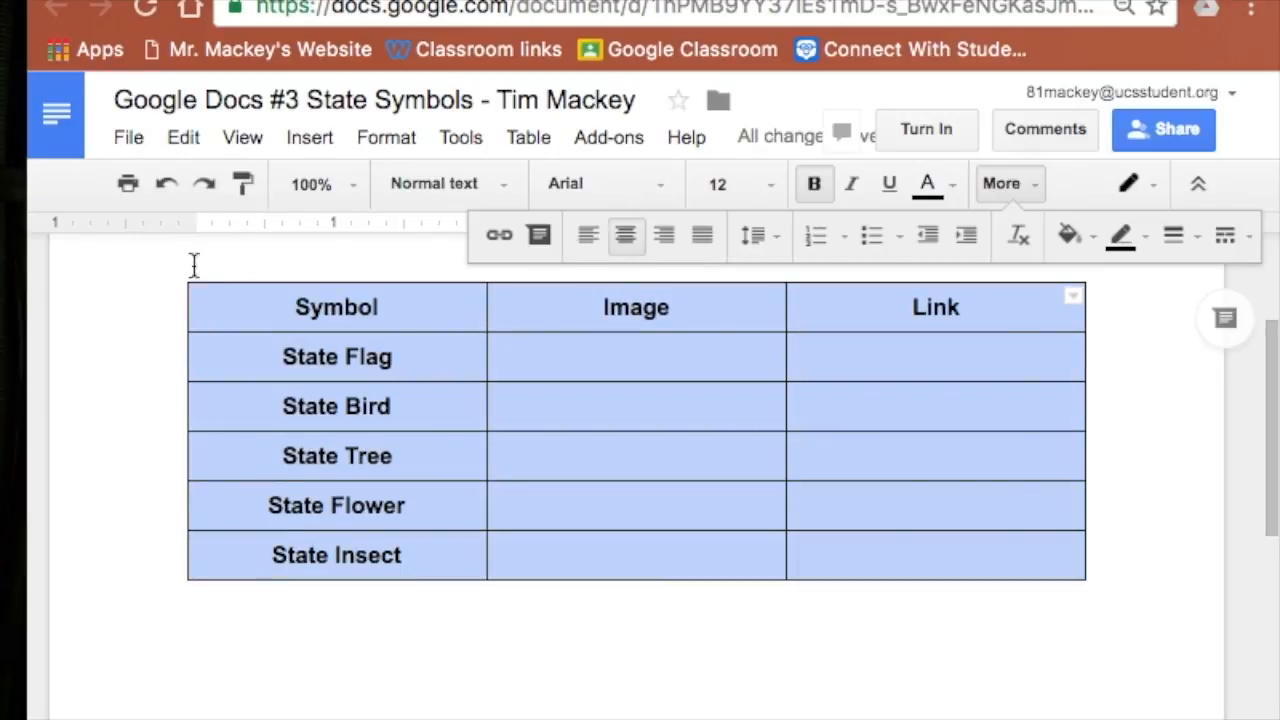
{"action": "left_click", "coordinate": [205, 319]}
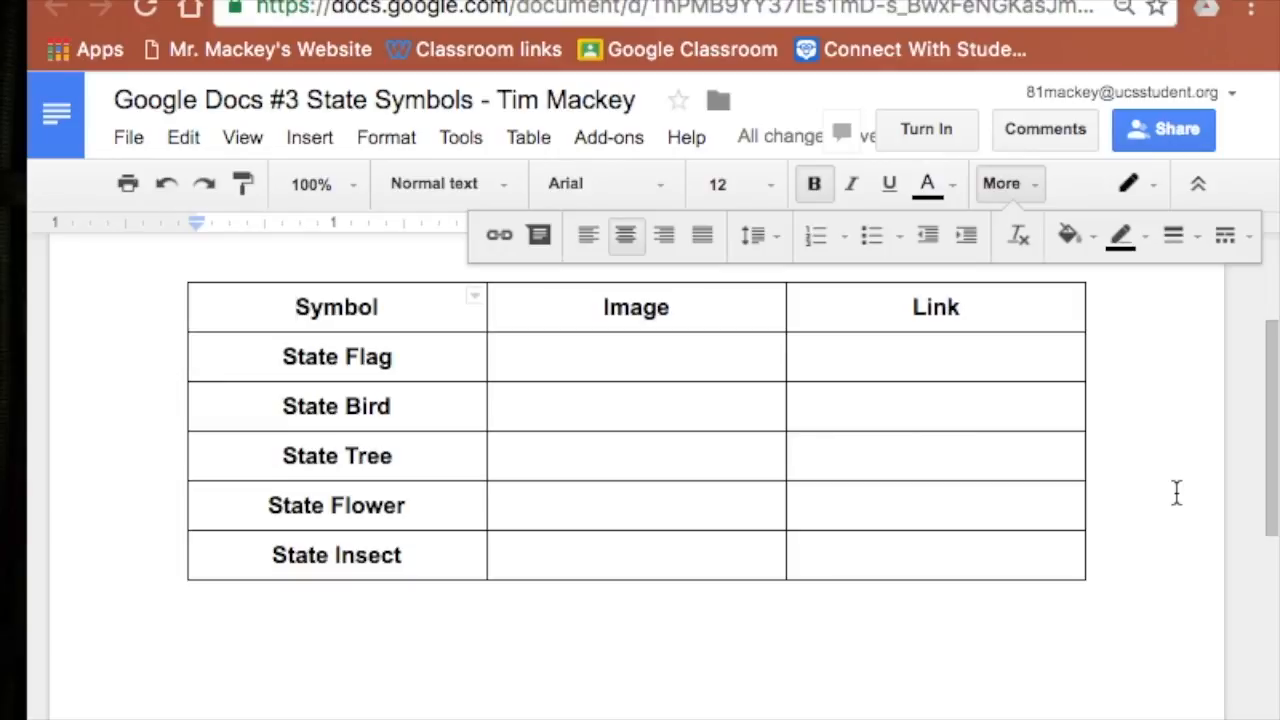
{"action": "left_click", "coordinate": [1176, 492]}
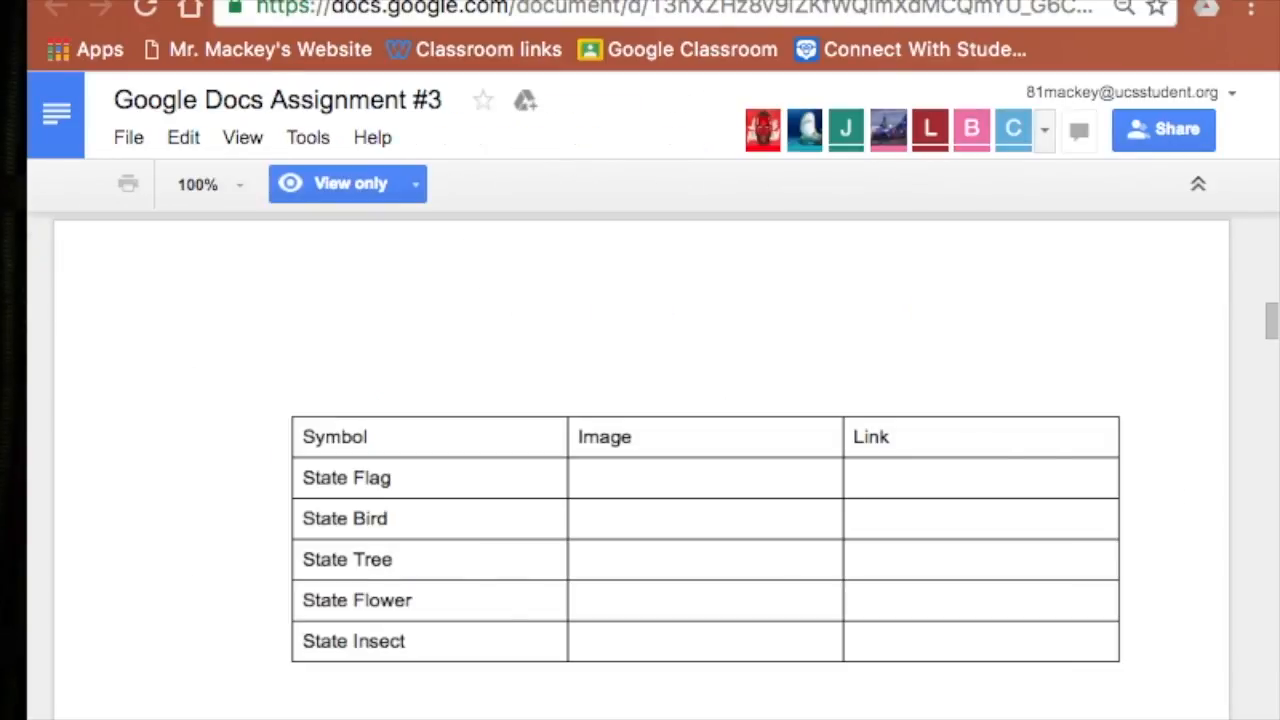
Review the assignment's header-row instructions and format the Symbol, Image and Link row as centered text at font size 14
{"action": "scroll", "coordinate": [805, 527], "scroll_direction": "down", "scroll_amount": 3}
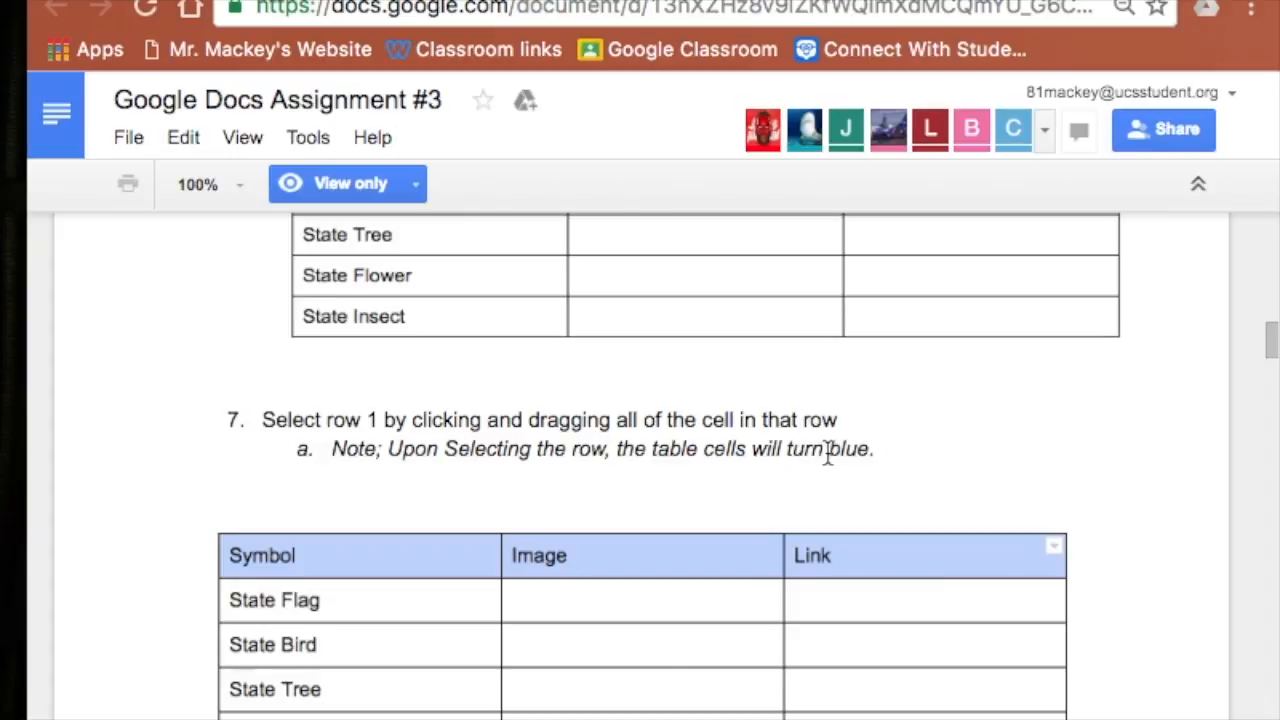
{"action": "scroll", "coordinate": [687, 489], "scroll_direction": "down", "scroll_amount": 2}
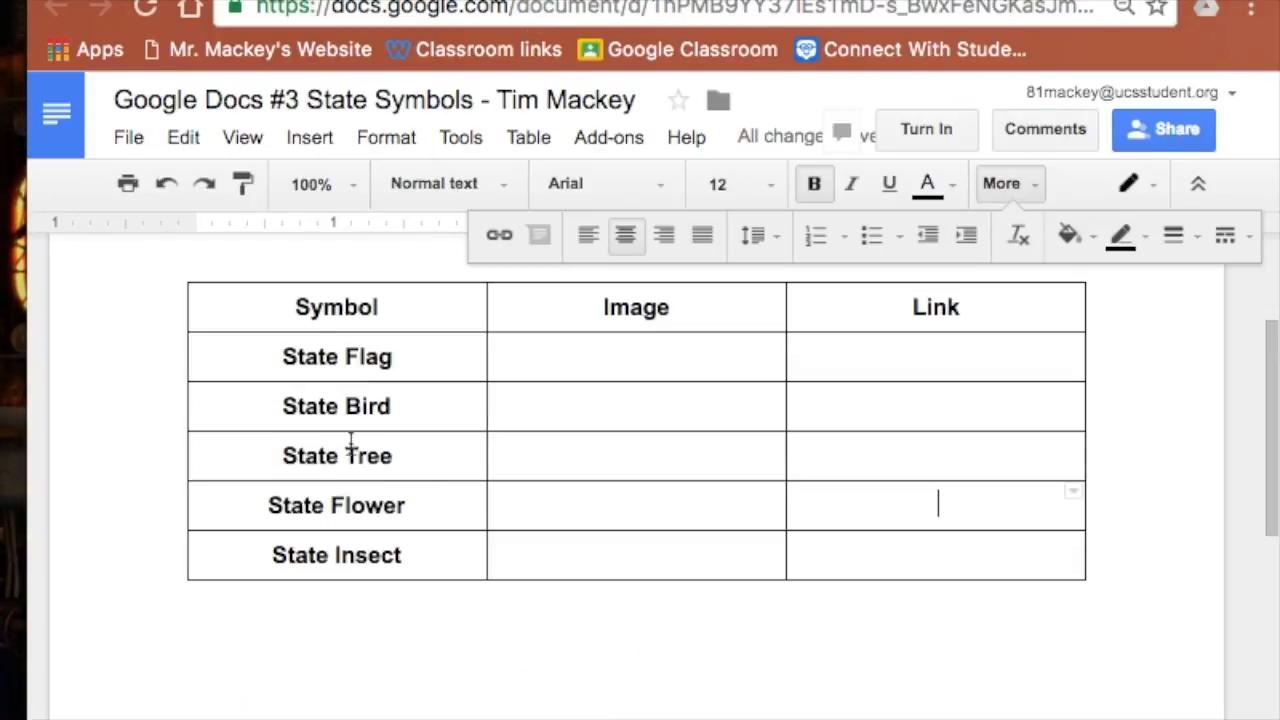
{"action": "left_click_drag", "start_coordinate": [293, 305], "coordinate": [929, 326]}
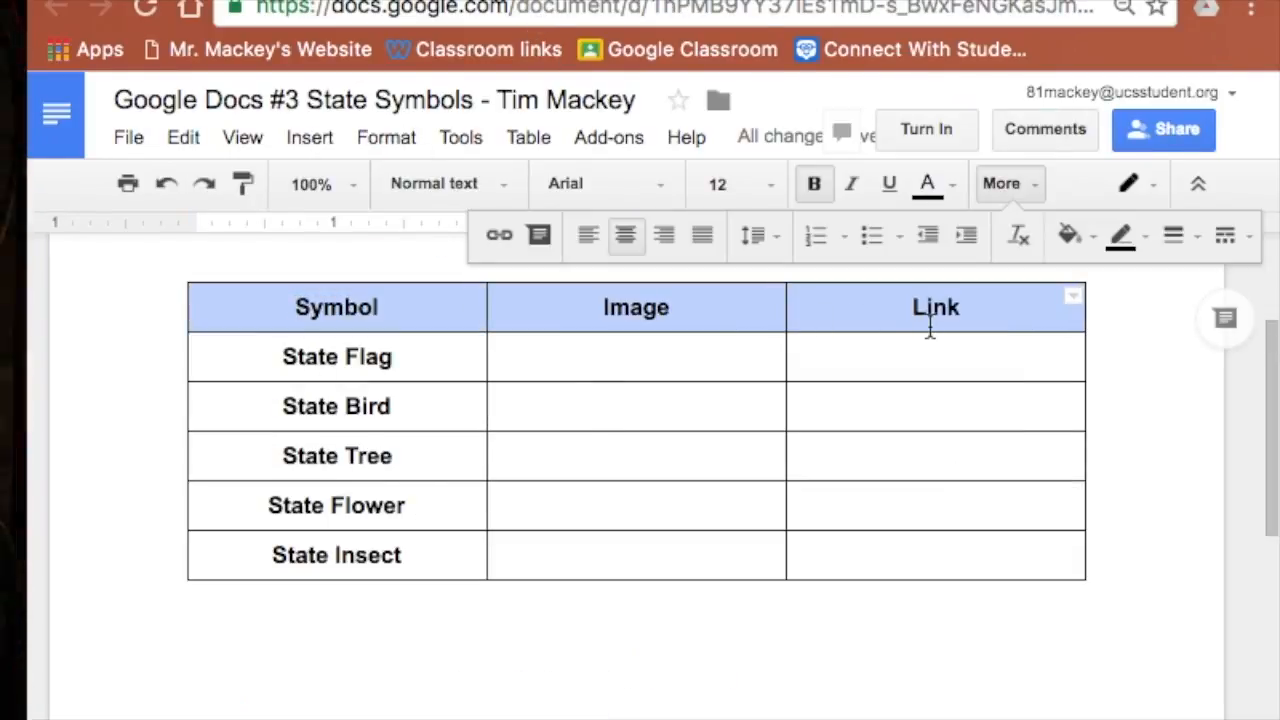
{"action": "left_click", "coordinate": [625, 237]}
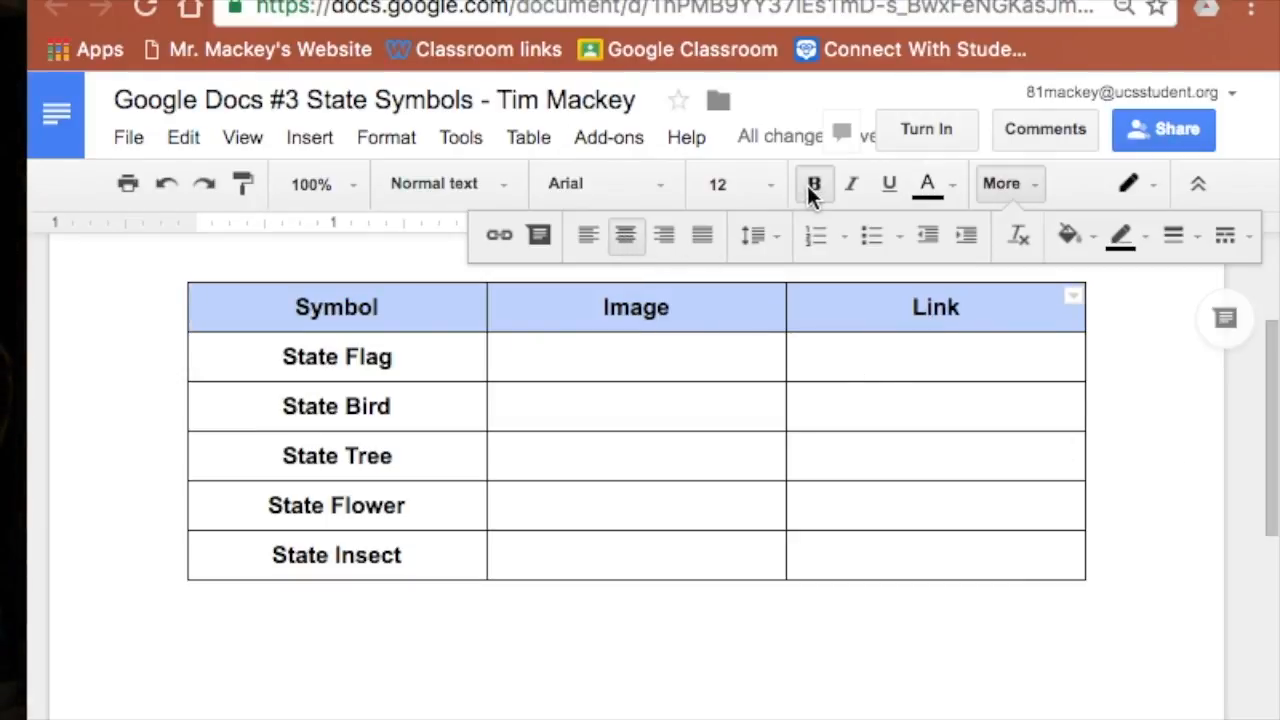
{"action": "left_click", "coordinate": [771, 186]}
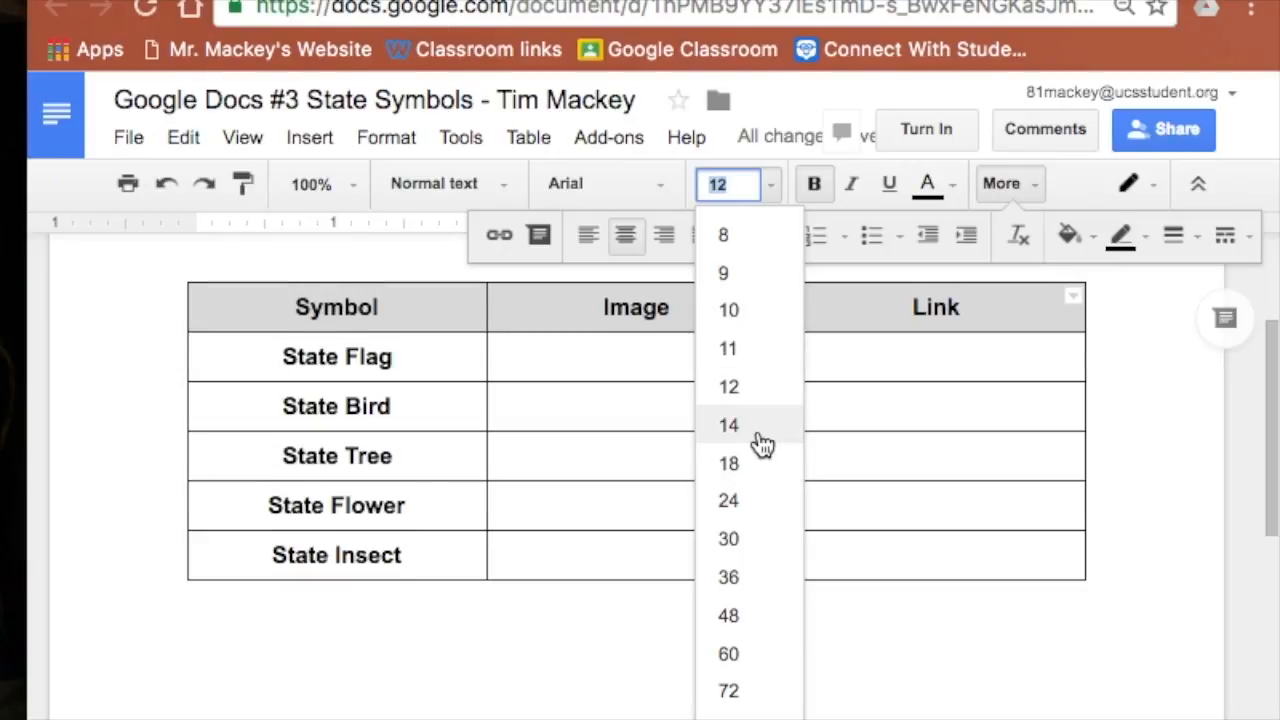
{"action": "left_click", "coordinate": [760, 428]}
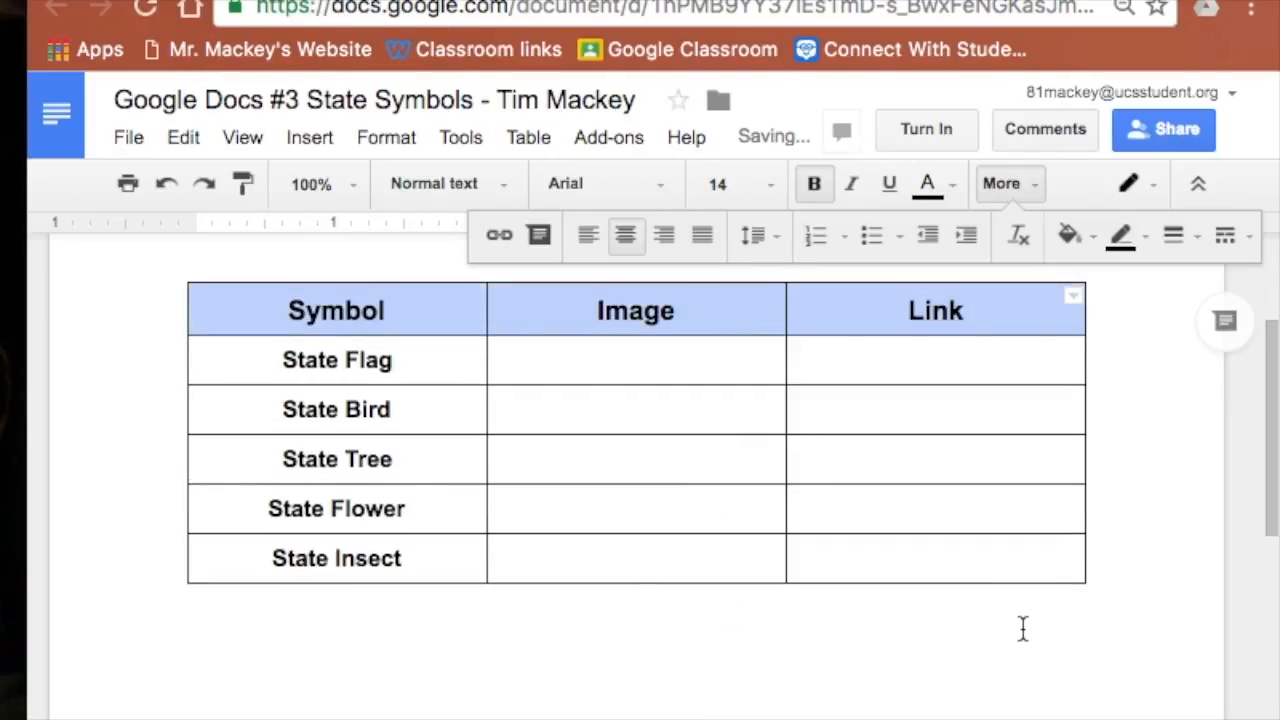
{"action": "left_click", "coordinate": [1022, 608]}
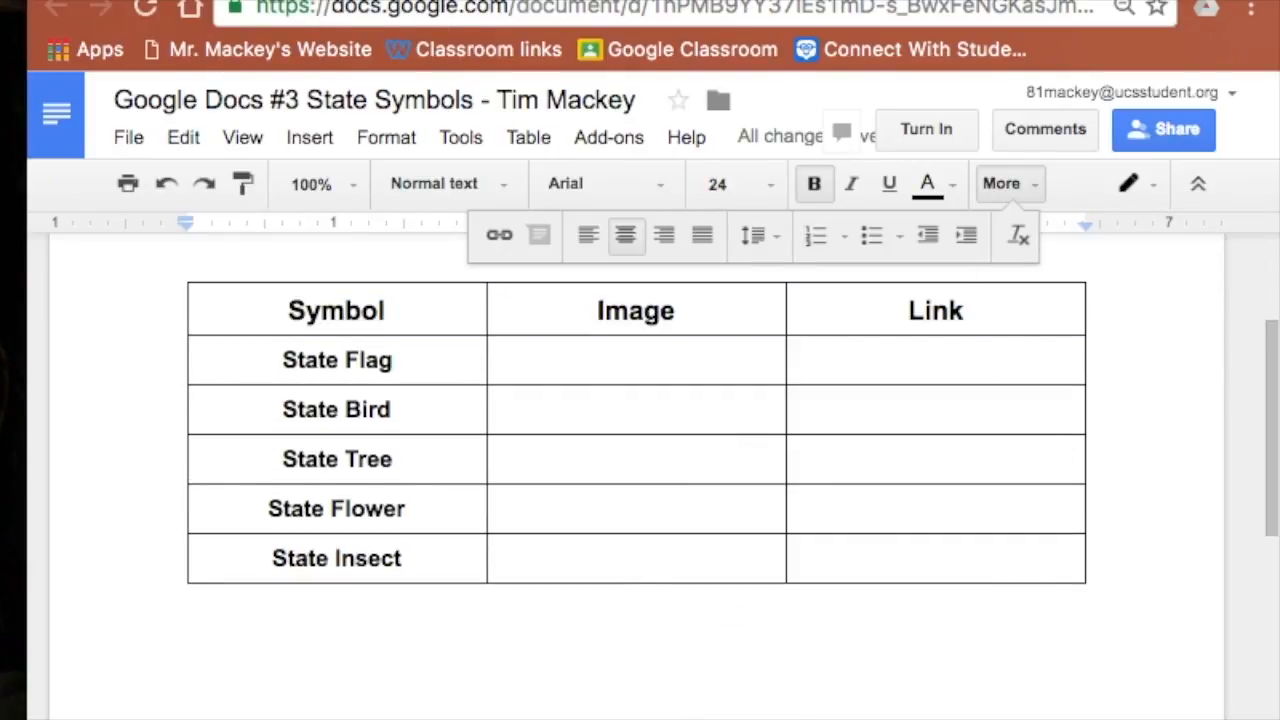
Read instructions 8 to 10 in the assignment and remove bold from the labels State Flag through State Insect in column 1
{"action": "key", "text": "ctrl+Tab"}
{"action": "key", "text": "ctrl+shift+Tab"}
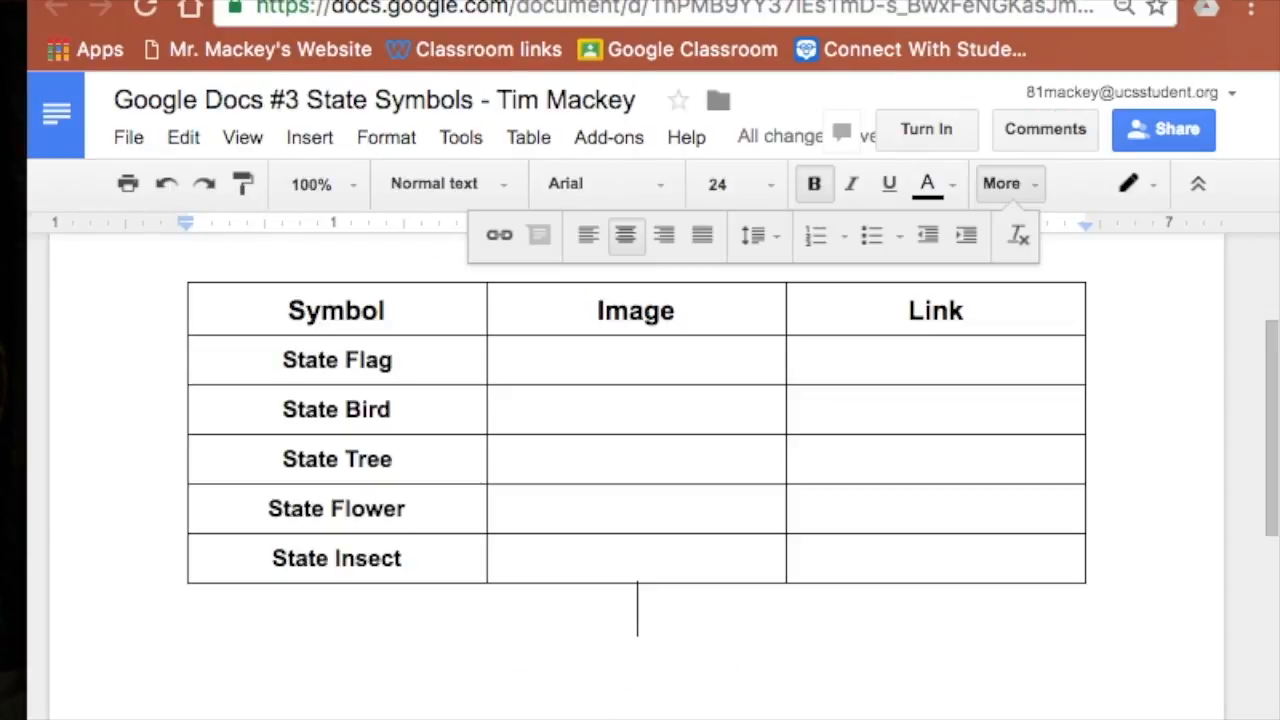
{"action": "key", "text": "ctrl+Tab"}
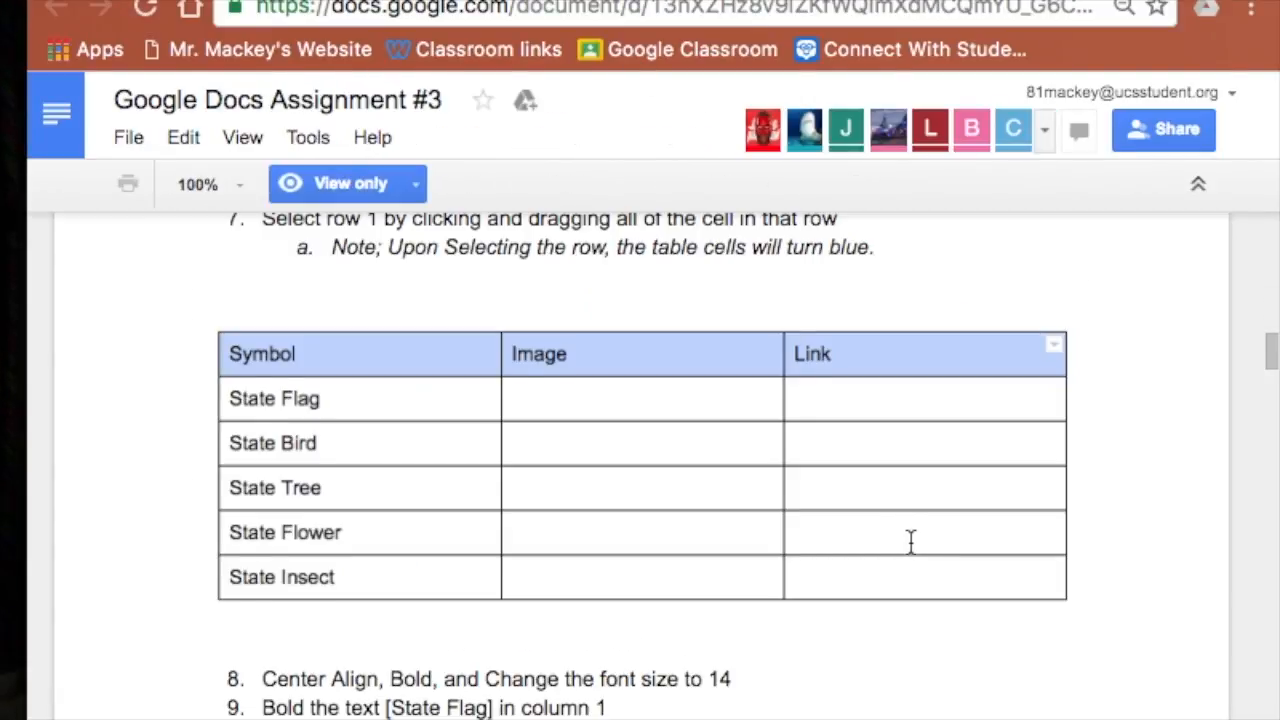
{"action": "scroll", "coordinate": [911, 541], "scroll_direction": "down", "scroll_amount": 2}
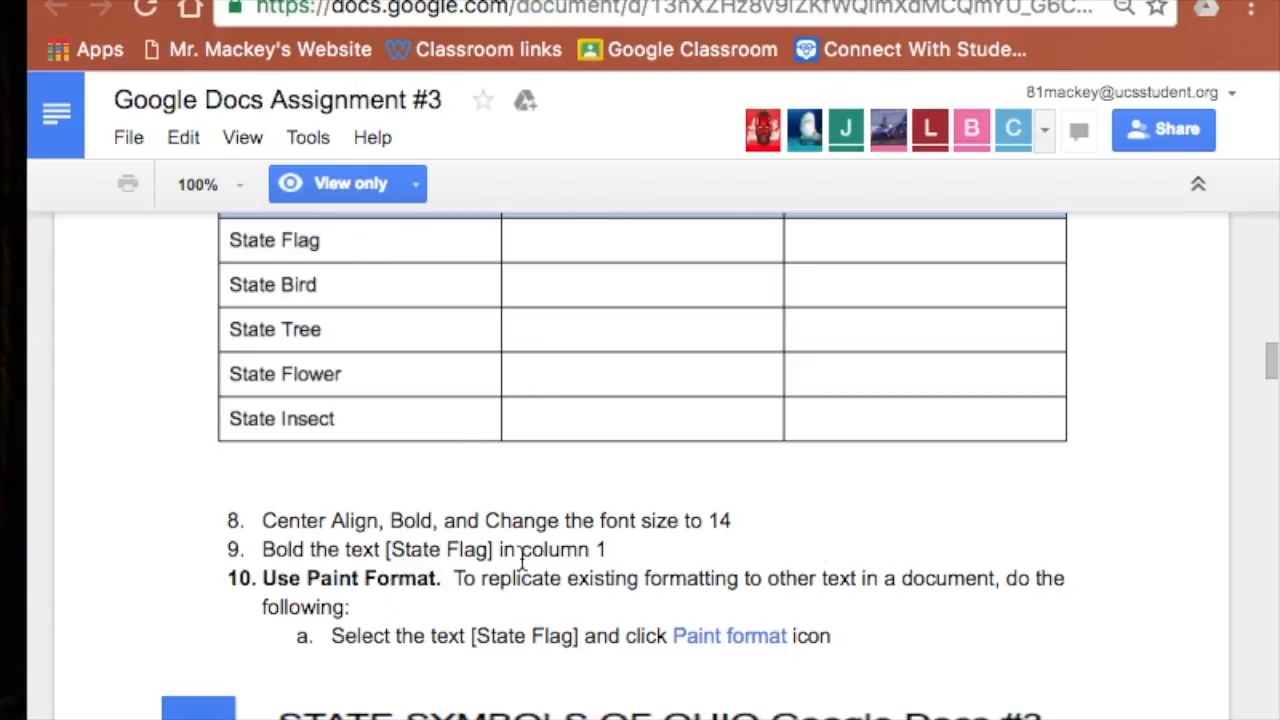
{"action": "scroll", "coordinate": [727, 578], "scroll_direction": "up", "scroll_amount": 2}
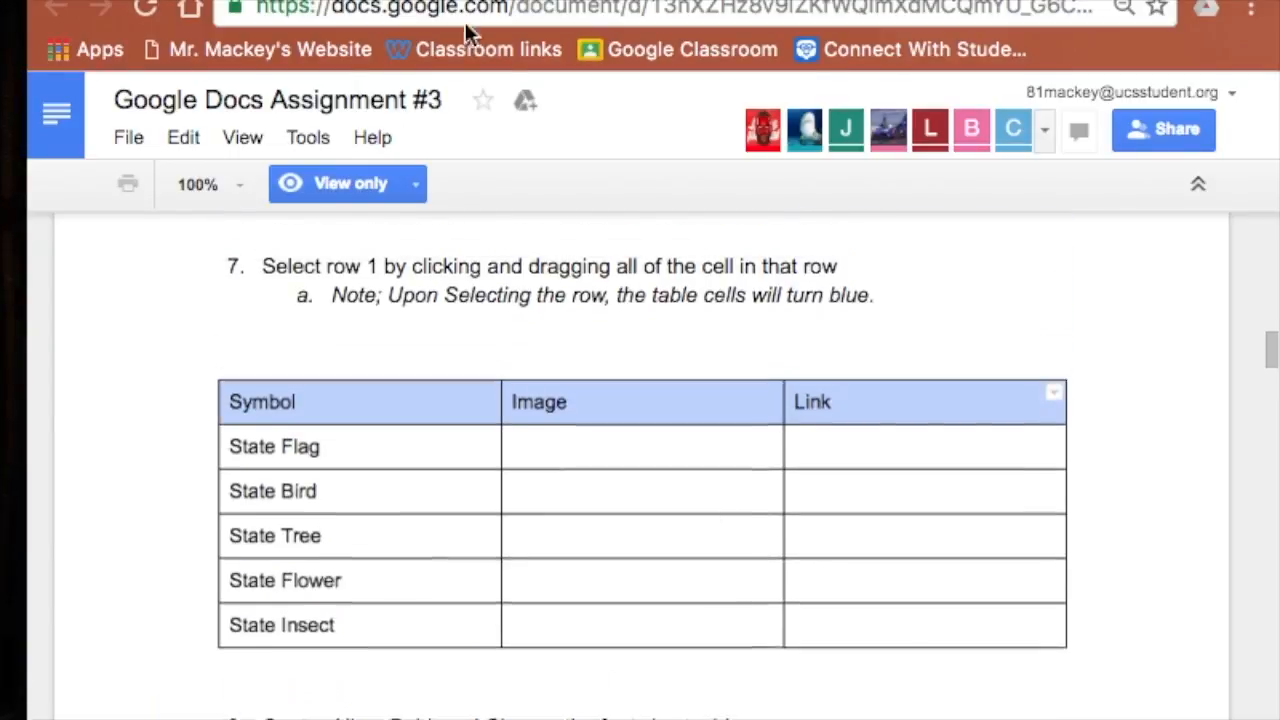
{"action": "key", "text": "ctrl+shift+Tab"}
{"action": "left_click_drag", "start_coordinate": [288, 369], "coordinate": [395, 562]}
{"action": "left_click", "coordinate": [810, 186]}
{"action": "left_click", "coordinate": [576, 428]}
Bold the State Flag label in column 1 and pick up its formatting with Paint format
{"action": "left_click_drag", "start_coordinate": [439, 355], "coordinate": [260, 363]}
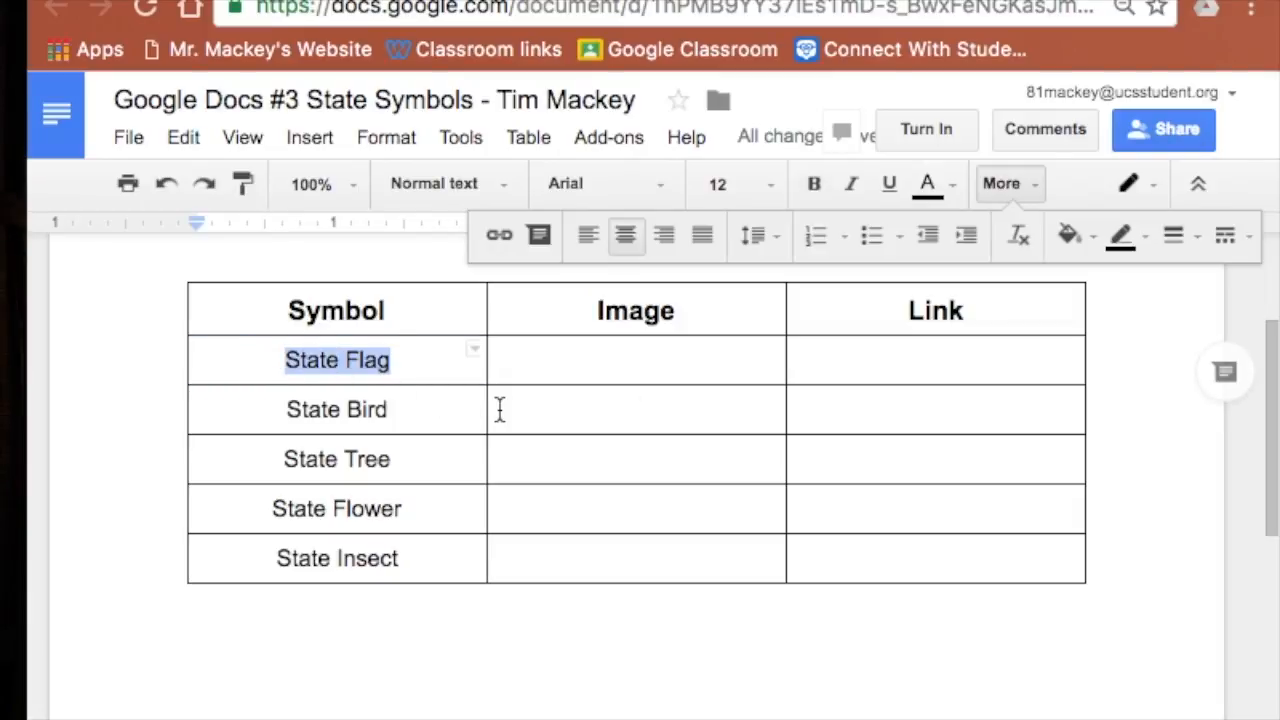
{"action": "left_click", "coordinate": [814, 186]}
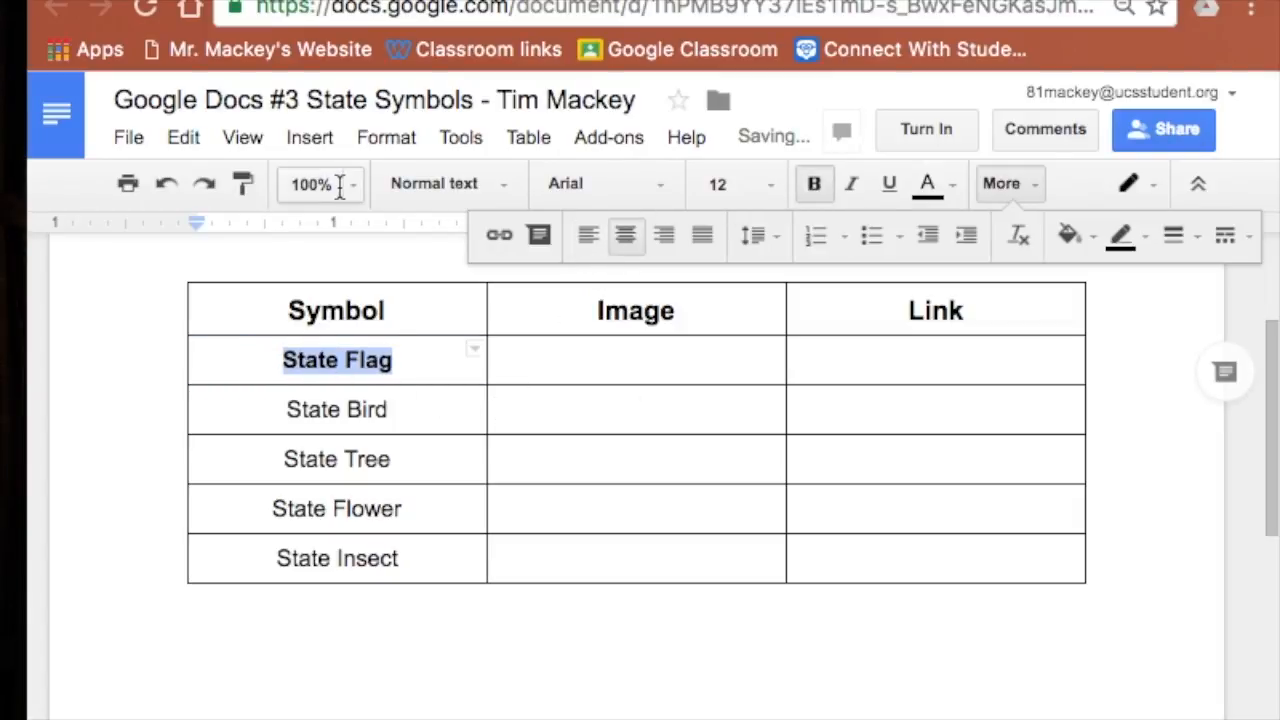
{"action": "left_click", "coordinate": [249, 184]}
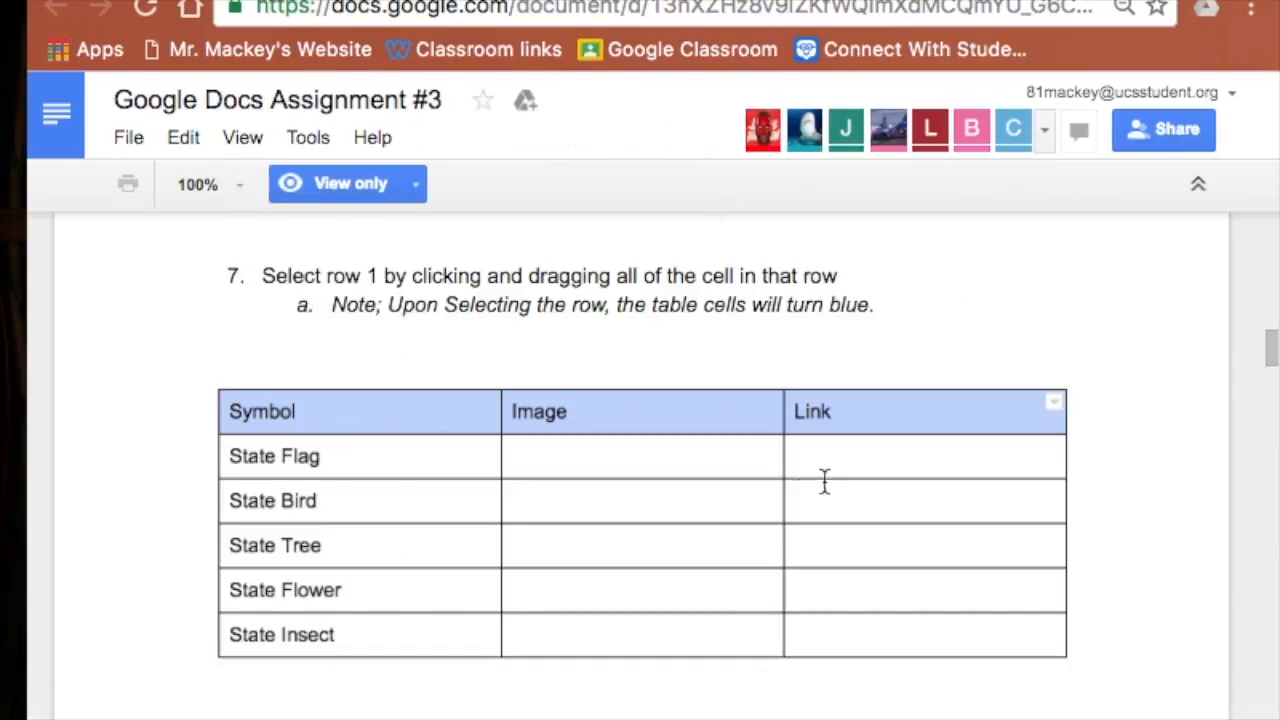
Read the assignment's Paint format instructions and bold the labels State Flag through State Insect in column 1
{"action": "scroll", "coordinate": [866, 477], "scroll_direction": "down", "scroll_amount": 5}
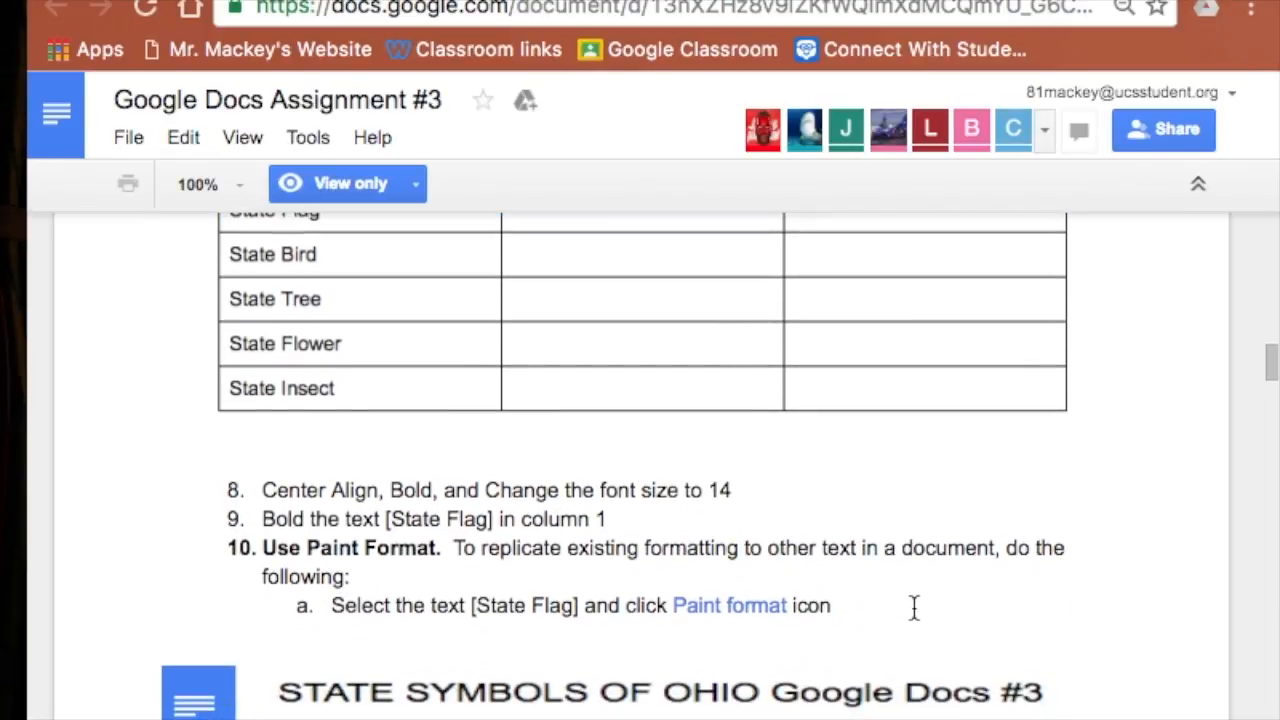
{"action": "scroll", "coordinate": [913, 607], "scroll_direction": "down", "scroll_amount": 5}
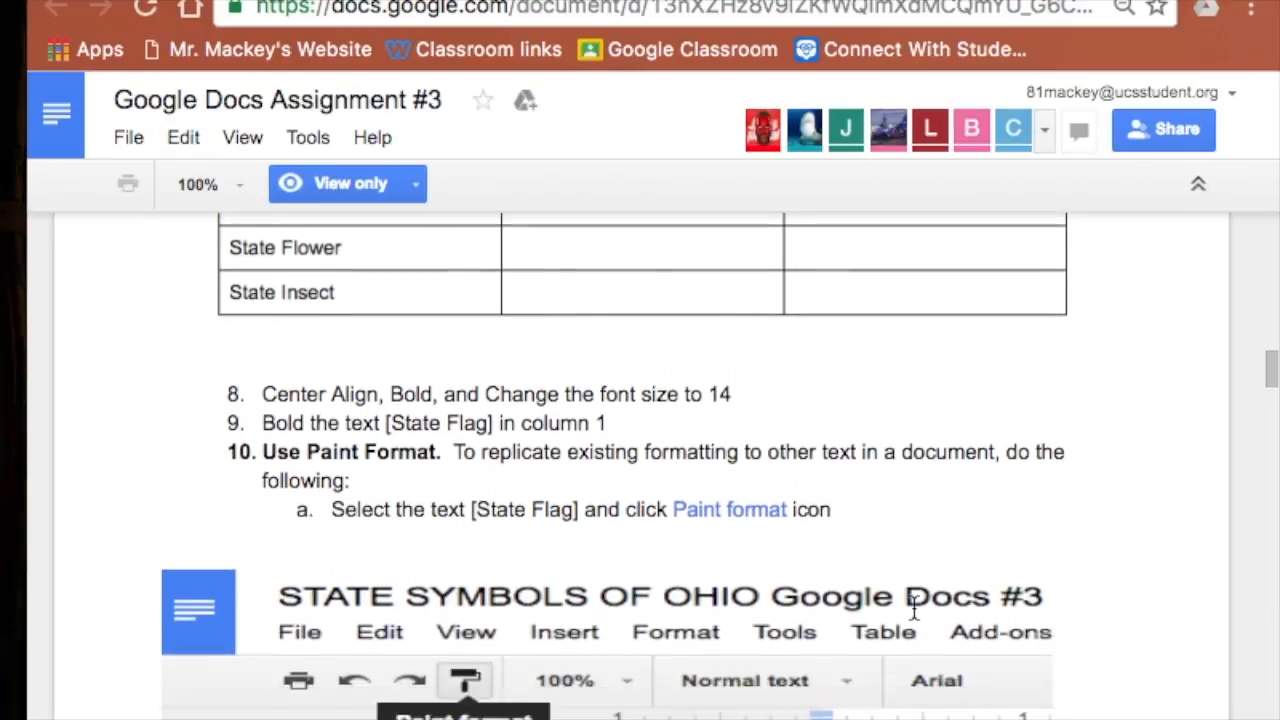
{"action": "scroll", "coordinate": [913, 607], "scroll_direction": "down", "scroll_amount": 4}
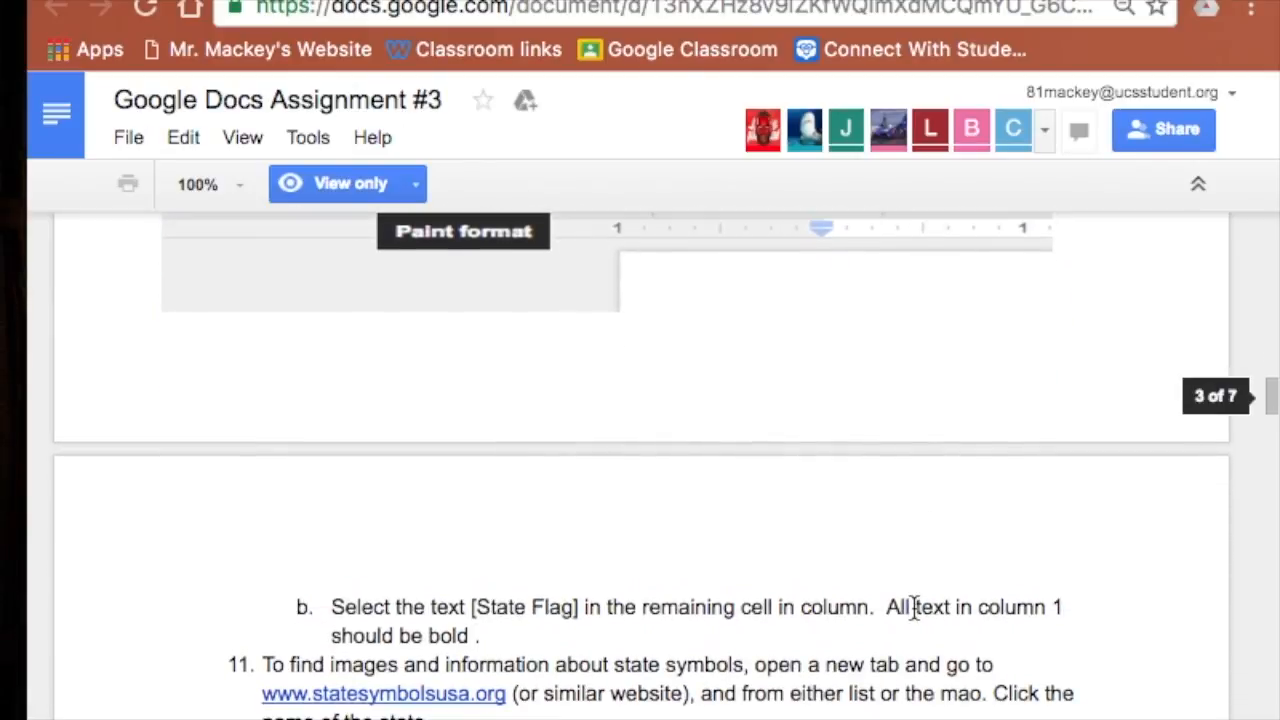
{"action": "scroll", "coordinate": [1031, 545], "scroll_direction": "down", "scroll_amount": 2}
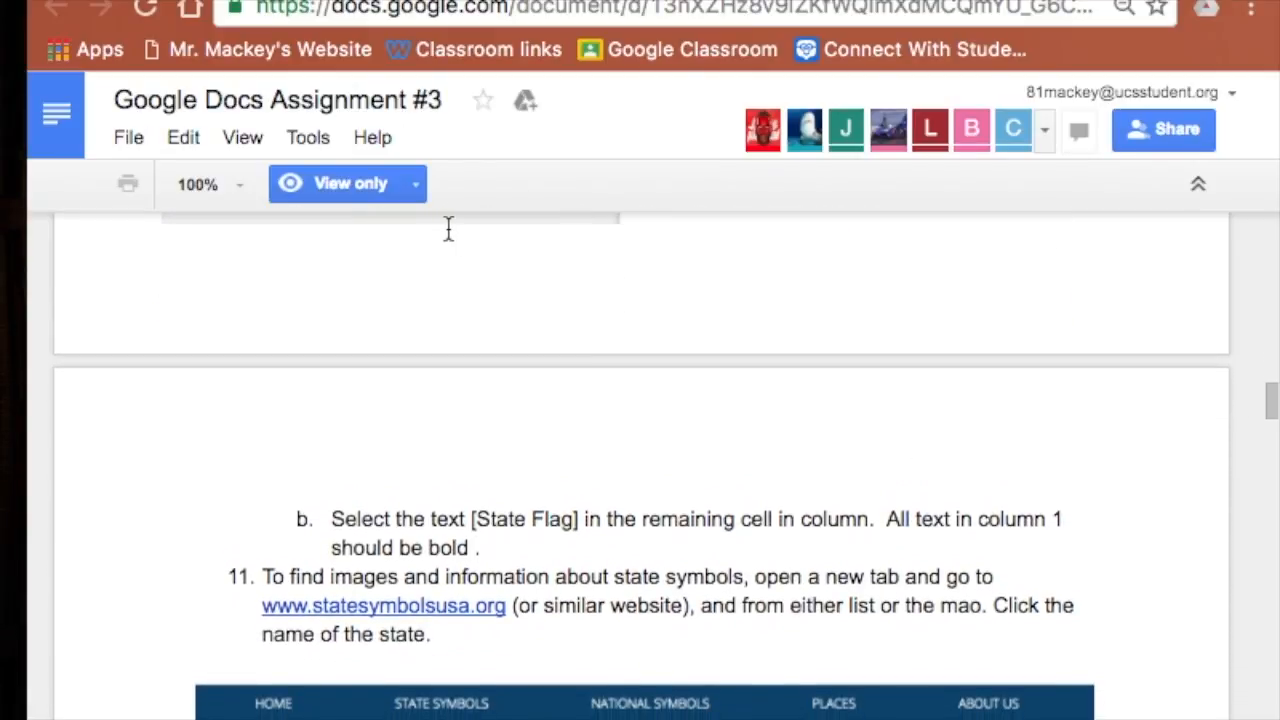
{"action": "scroll", "coordinate": [924, 343], "scroll_direction": "down", "scroll_amount": 1}
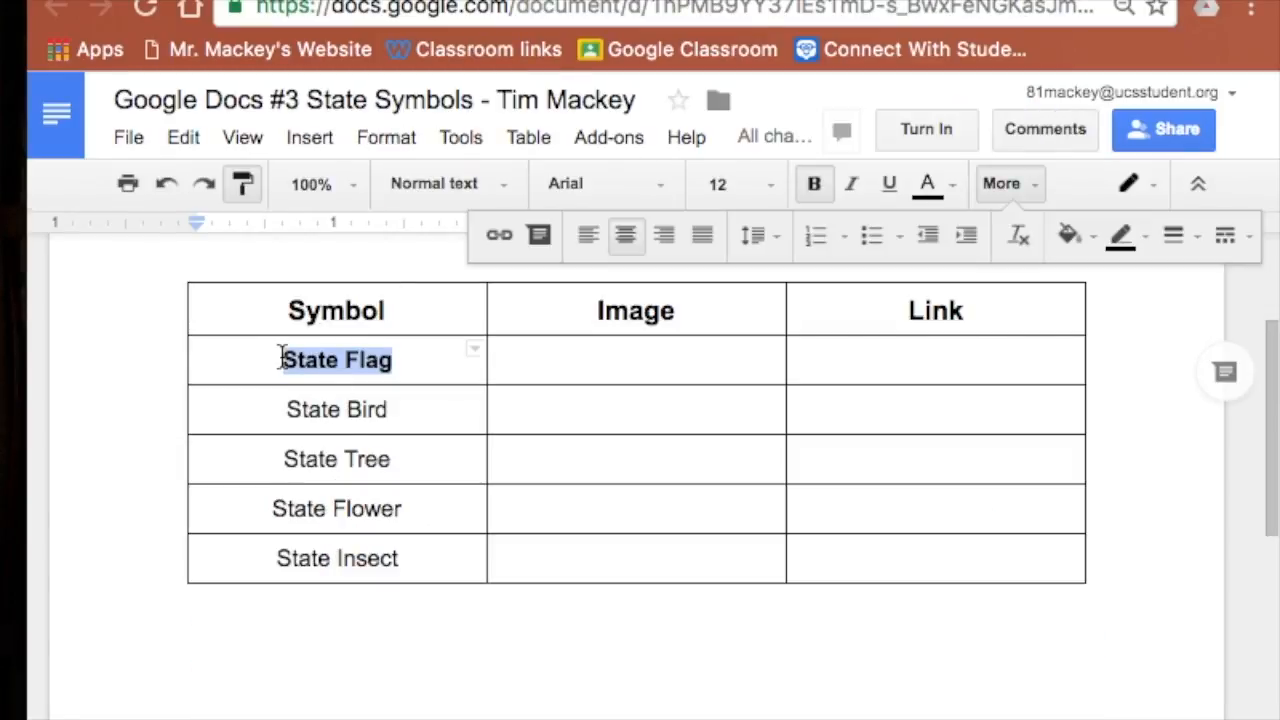
{"action": "left_click", "coordinate": [282, 358]}
{"action": "mouse_move", "coordinate": [280, 360]}
{"action": "left_mouse_down"}
{"action": "mouse_move", "coordinate": [397, 517]}
{"action": "mouse_move", "coordinate": [406, 551]}
{"action": "mouse_move", "coordinate": [460, 540]}
{"action": "left_mouse_up"}
{"action": "left_click", "coordinate": [248, 182]}
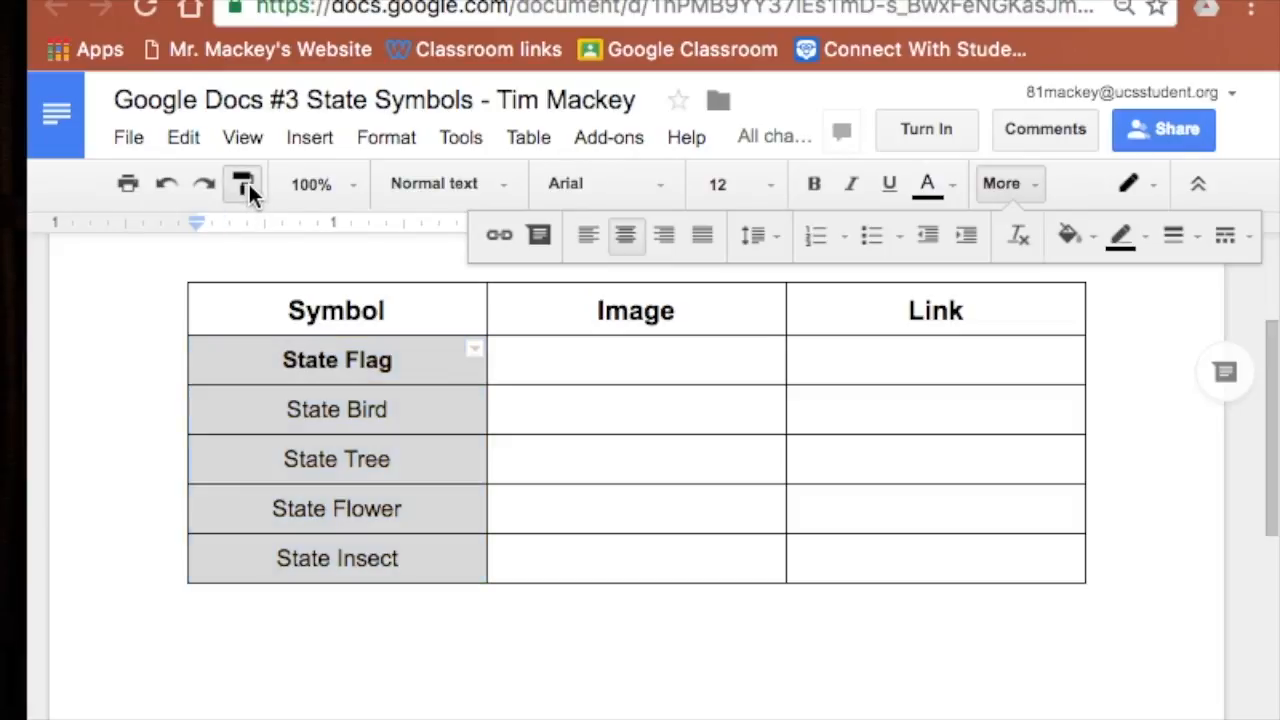
{"action": "left_click", "coordinate": [814, 186]}
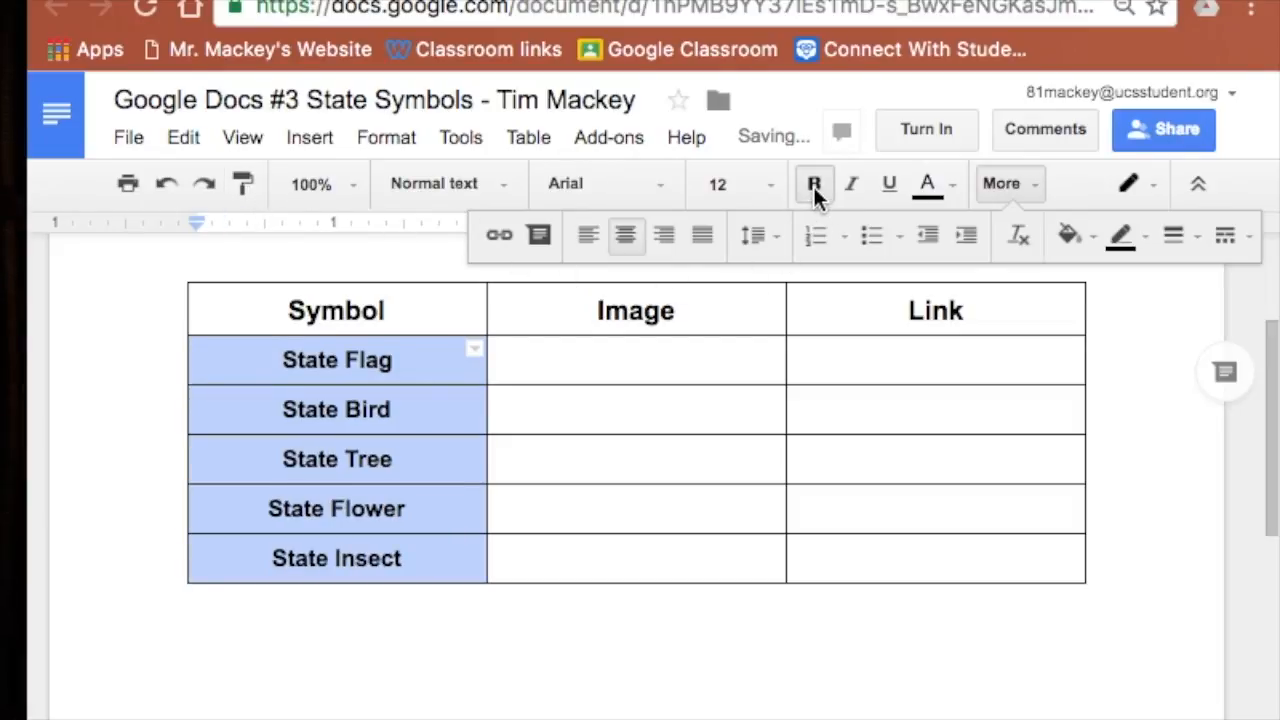
{"action": "left_click", "coordinate": [973, 622]}
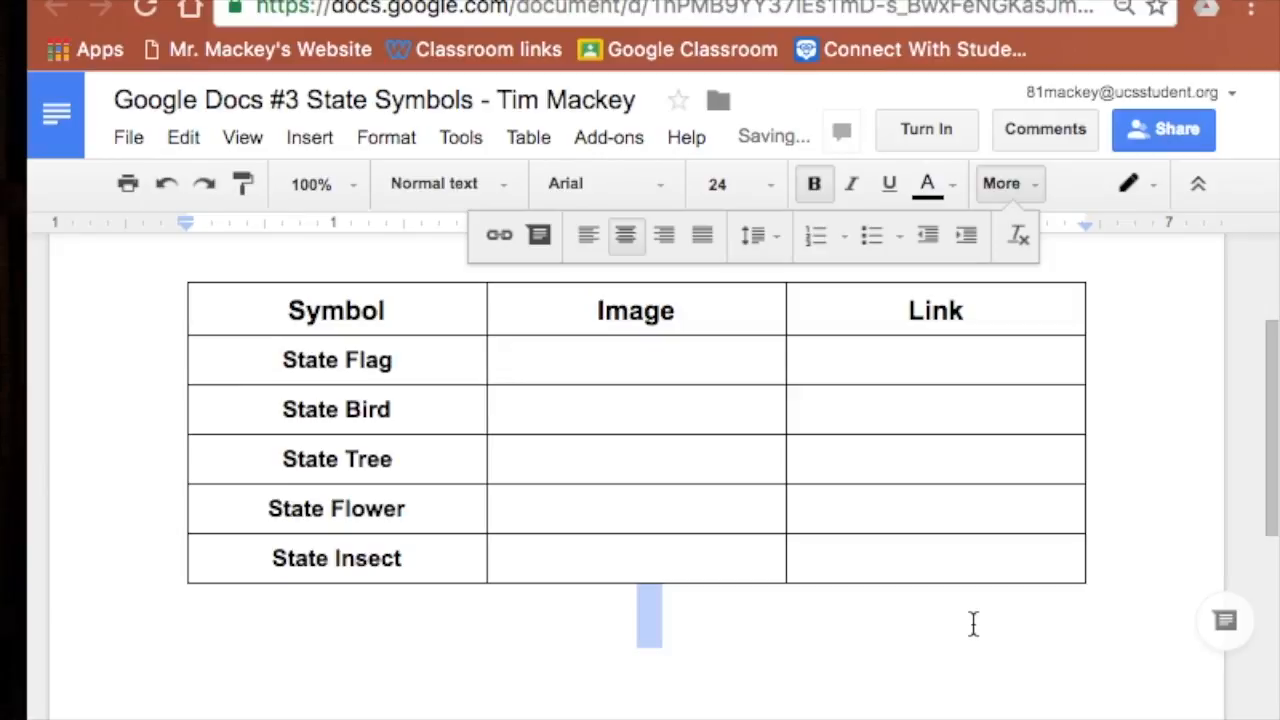
Read instruction 11 in the assignment and follow its link to the state symbols website
{"action": "key", "text": "ctrl+Tab"}
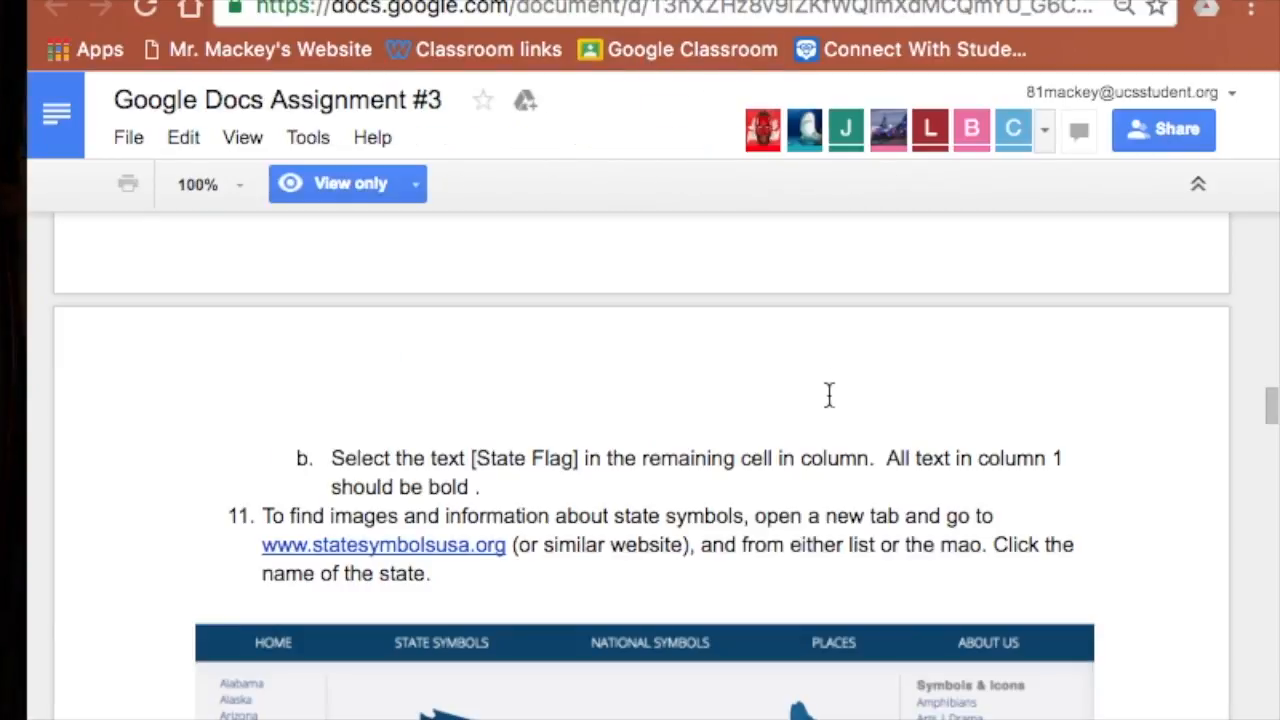
{"action": "scroll", "coordinate": [825, 383], "scroll_direction": "down", "scroll_amount": 2}
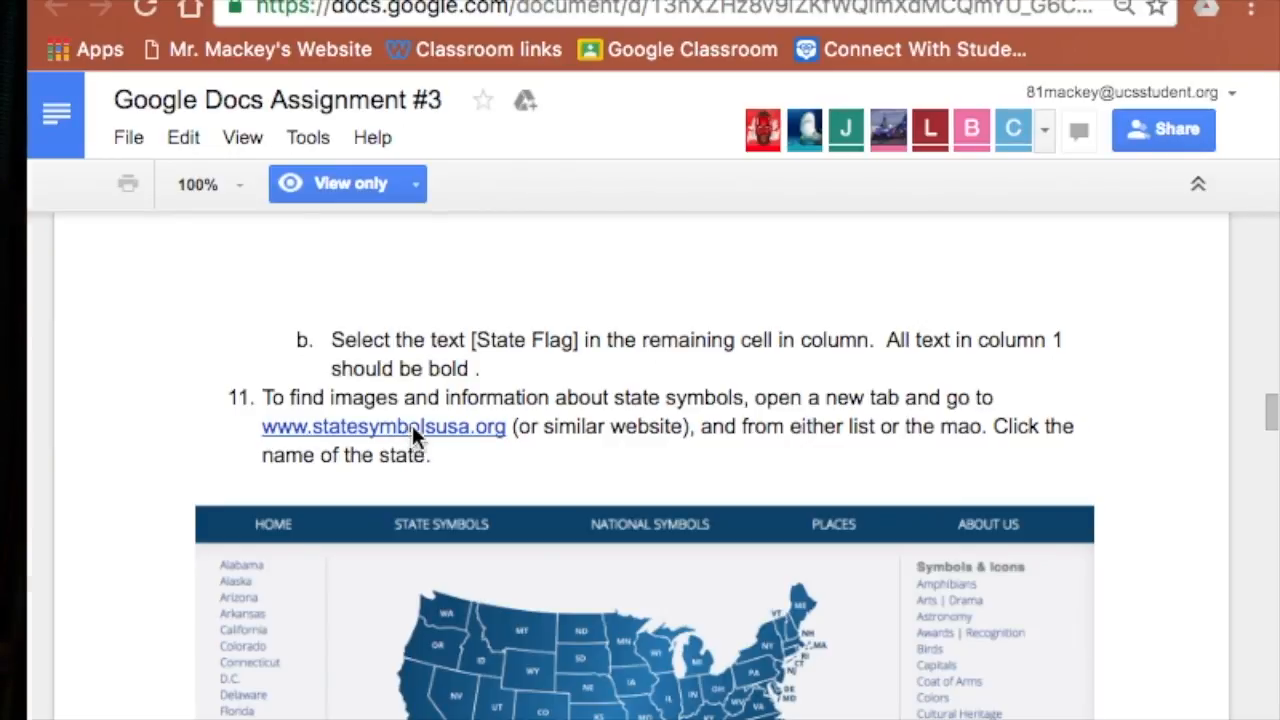
{"action": "left_click", "coordinate": [412, 427]}
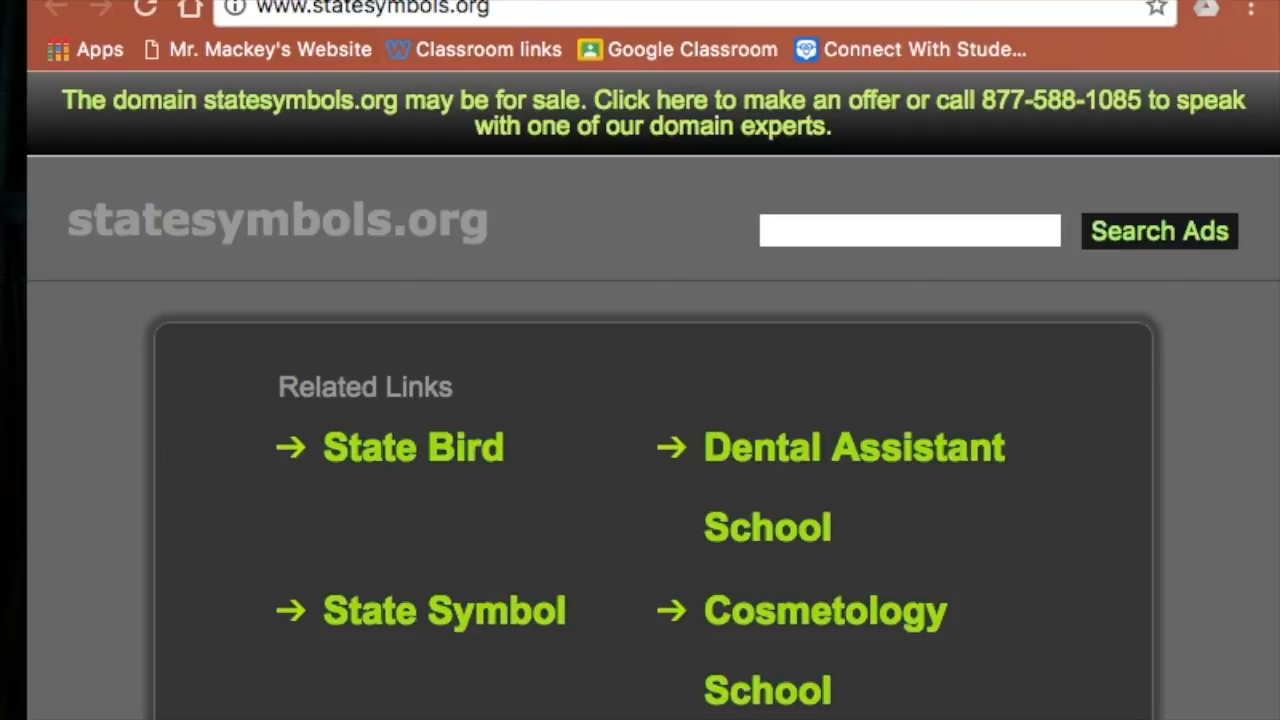
{"action": "left_click", "coordinate": [414, 10]}
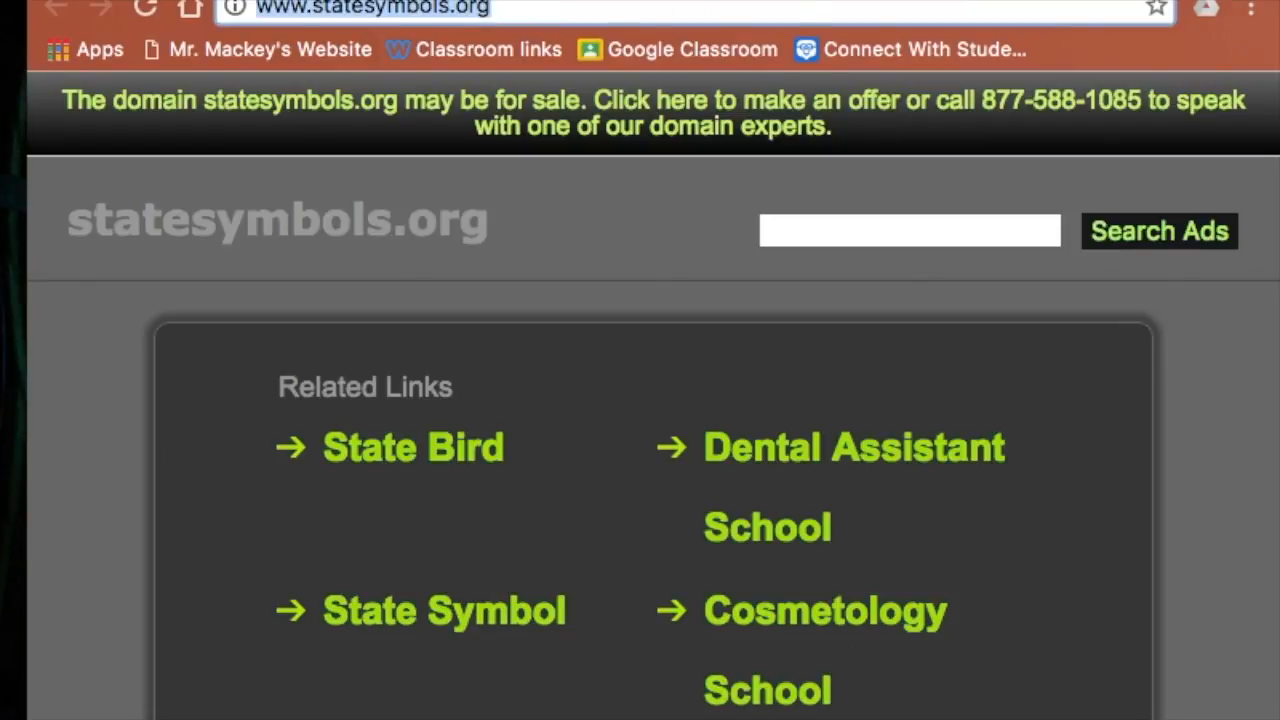
{"action": "key", "text": "ctrl+shift+Tab"}
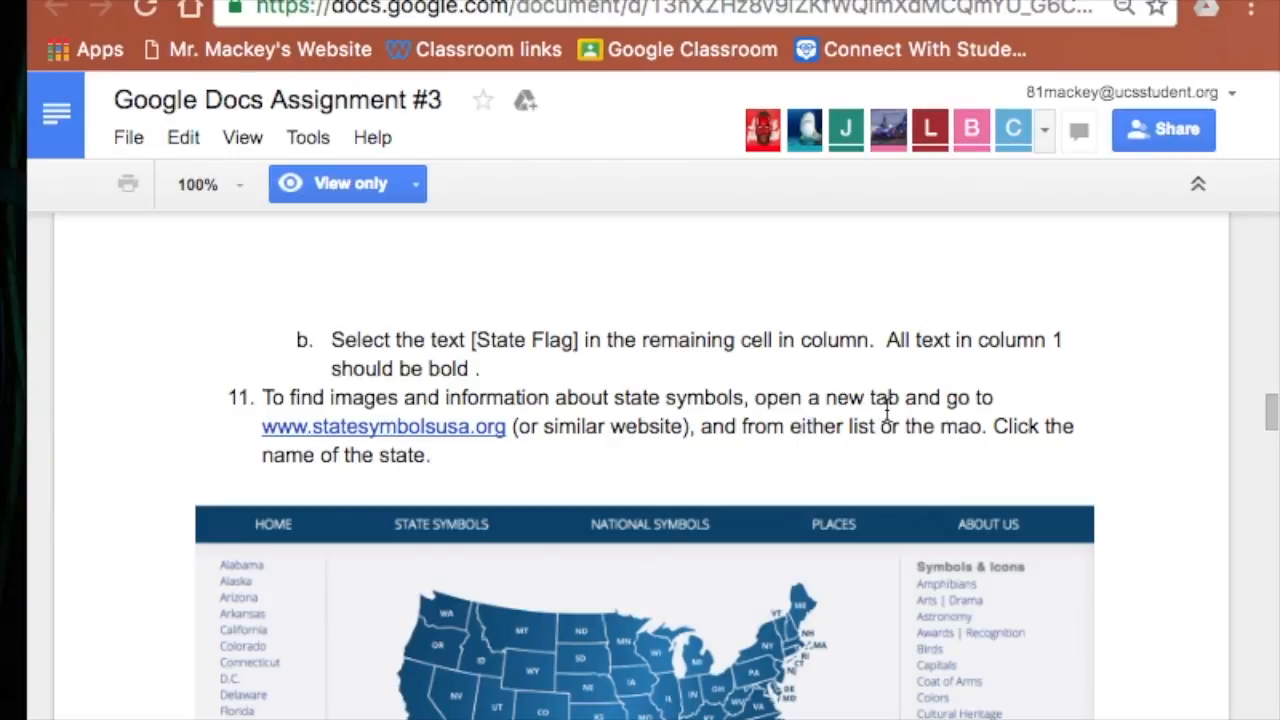
{"action": "key", "text": "ctrl+Tab"}
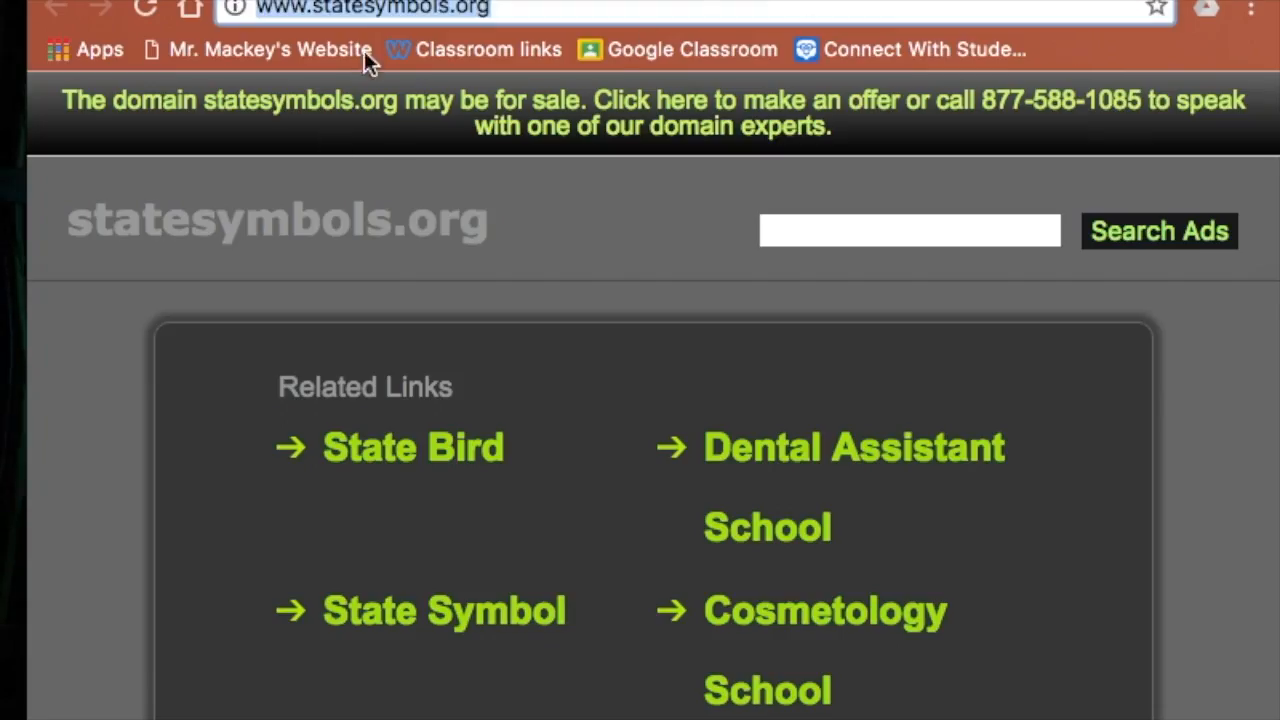
{"action": "left_click", "coordinate": [437, 10]}
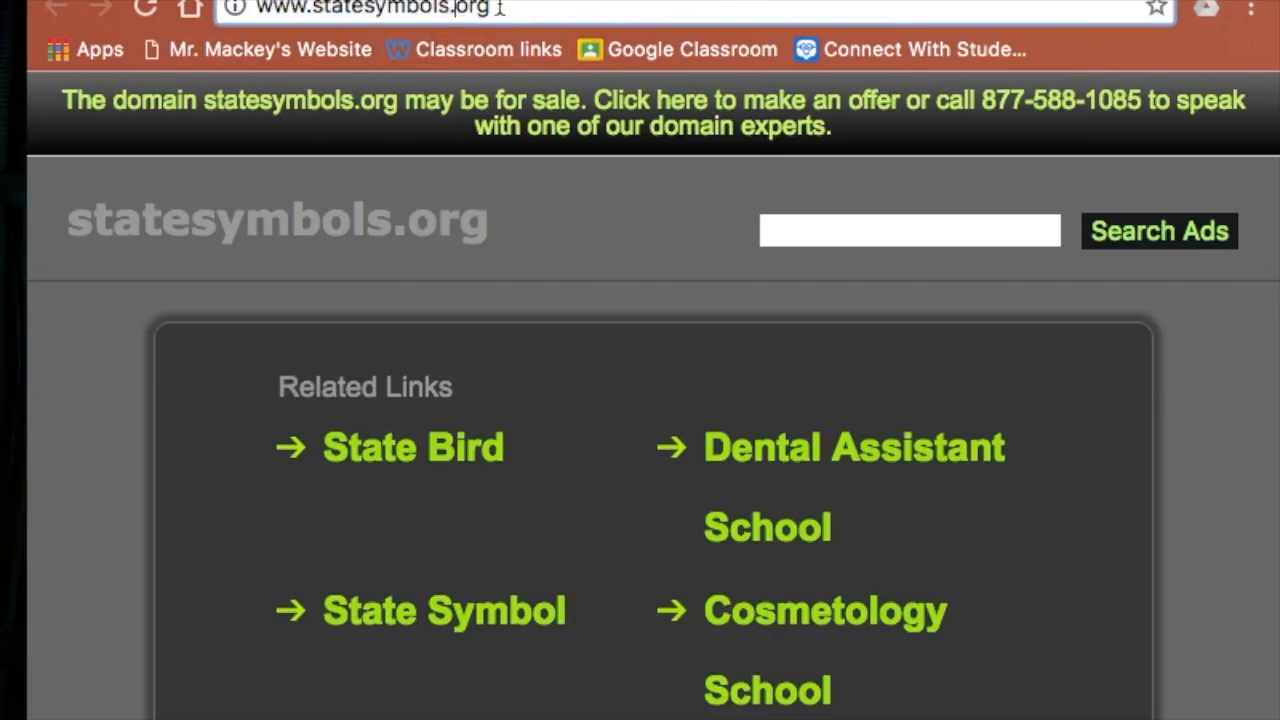
{"action": "key", "text": "Down"}
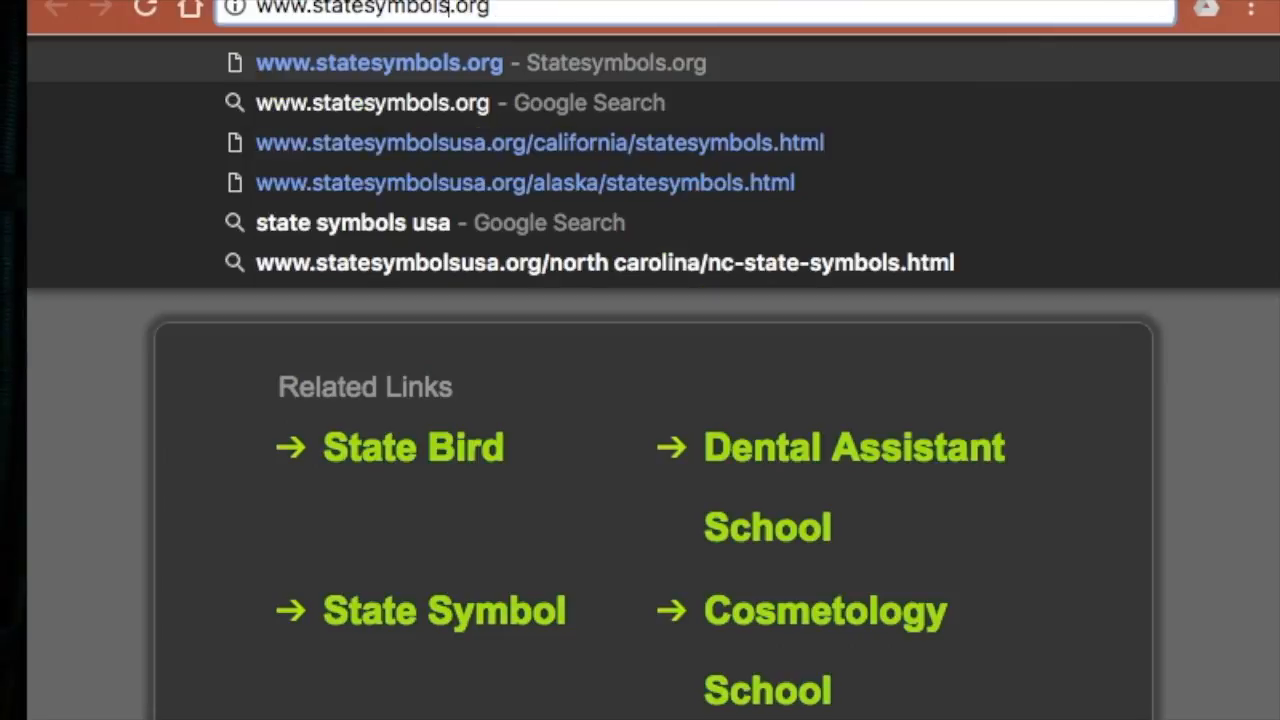
{"action": "type", "text": "usa"}
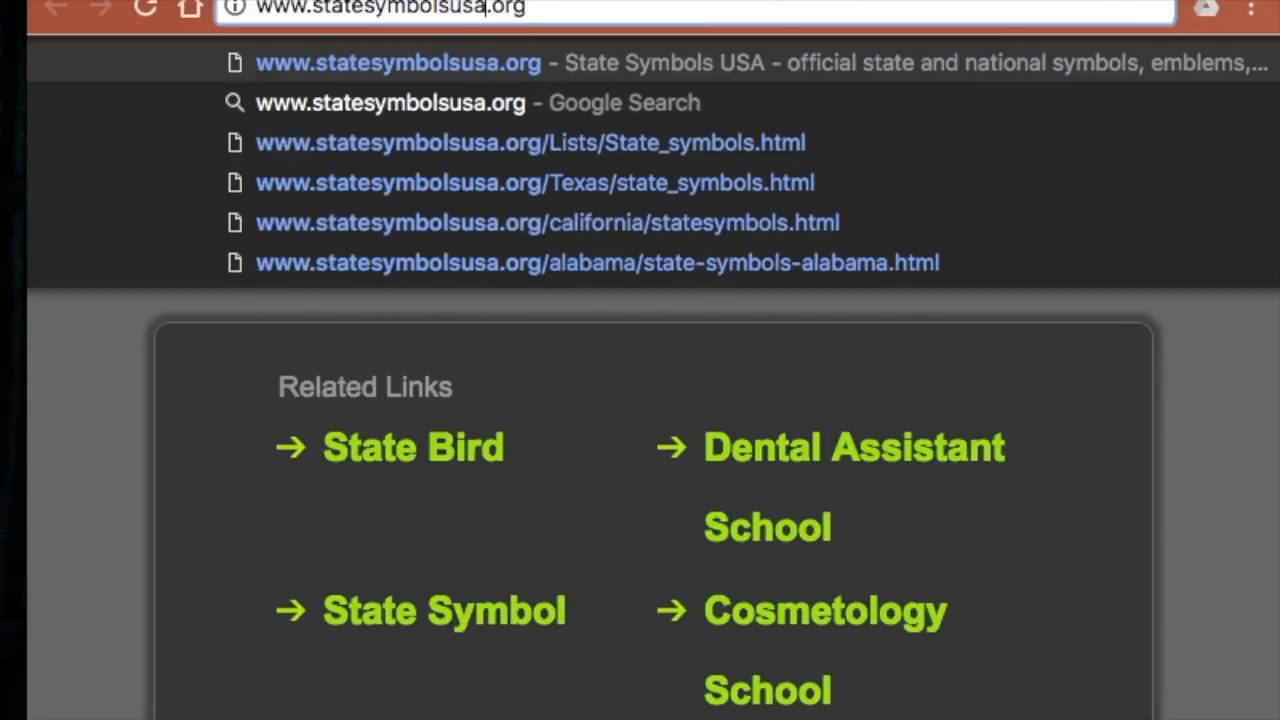
{"action": "key", "text": "Return"}
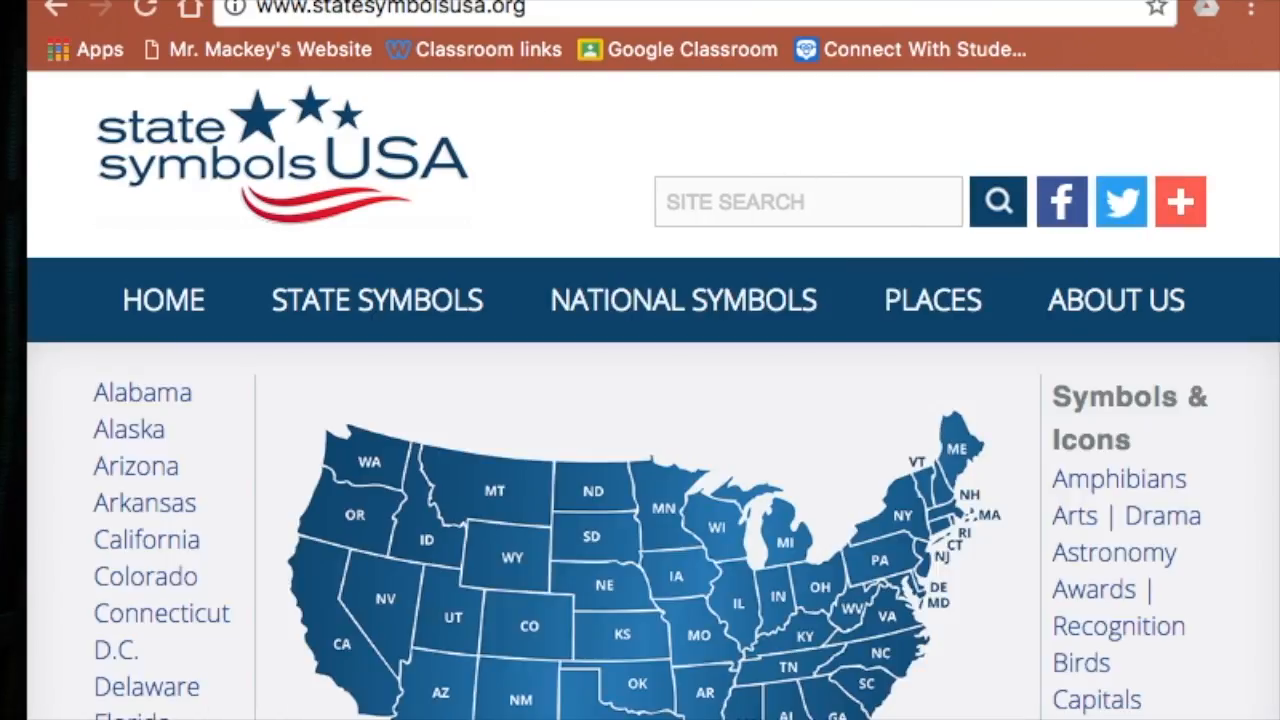
Recheck instruction 11 and open Ohio's page from the state list on State Symbols USA
{"action": "left_click", "coordinate": [480, 1]}
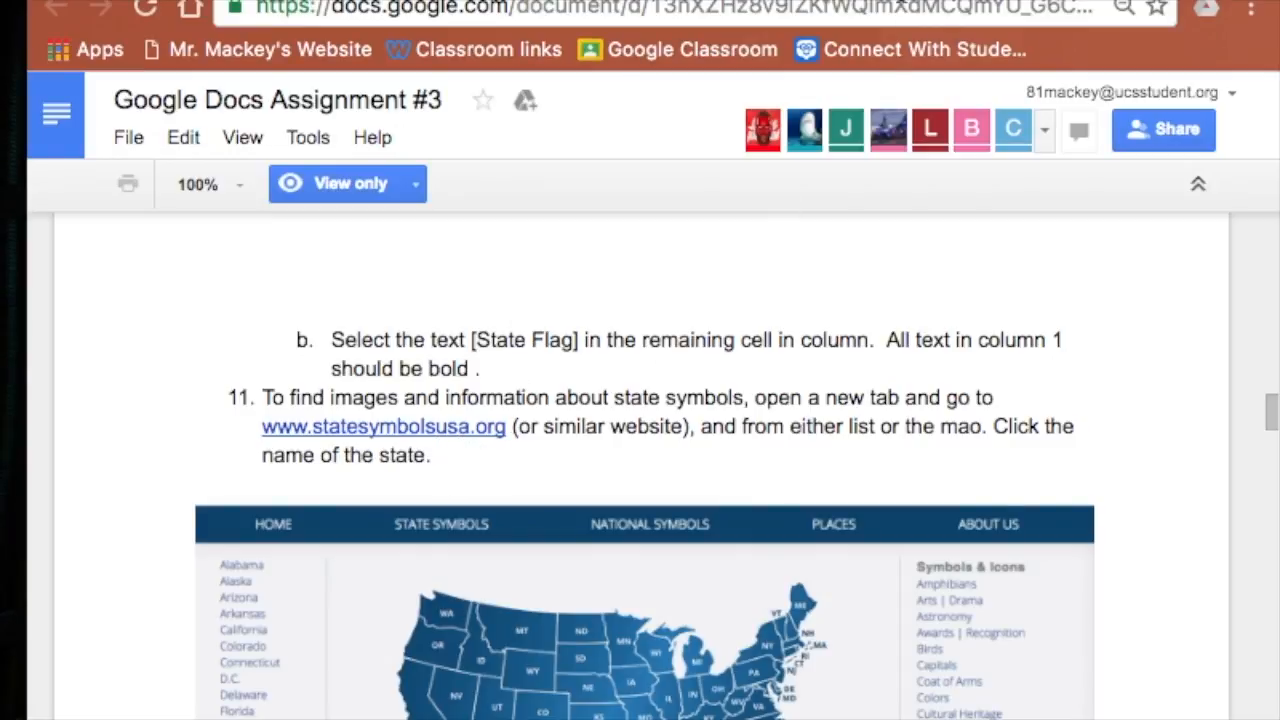
{"action": "left_click", "coordinate": [740, 1]}
{"action": "scroll", "coordinate": [902, 425], "scroll_direction": "down", "scroll_amount": 5}
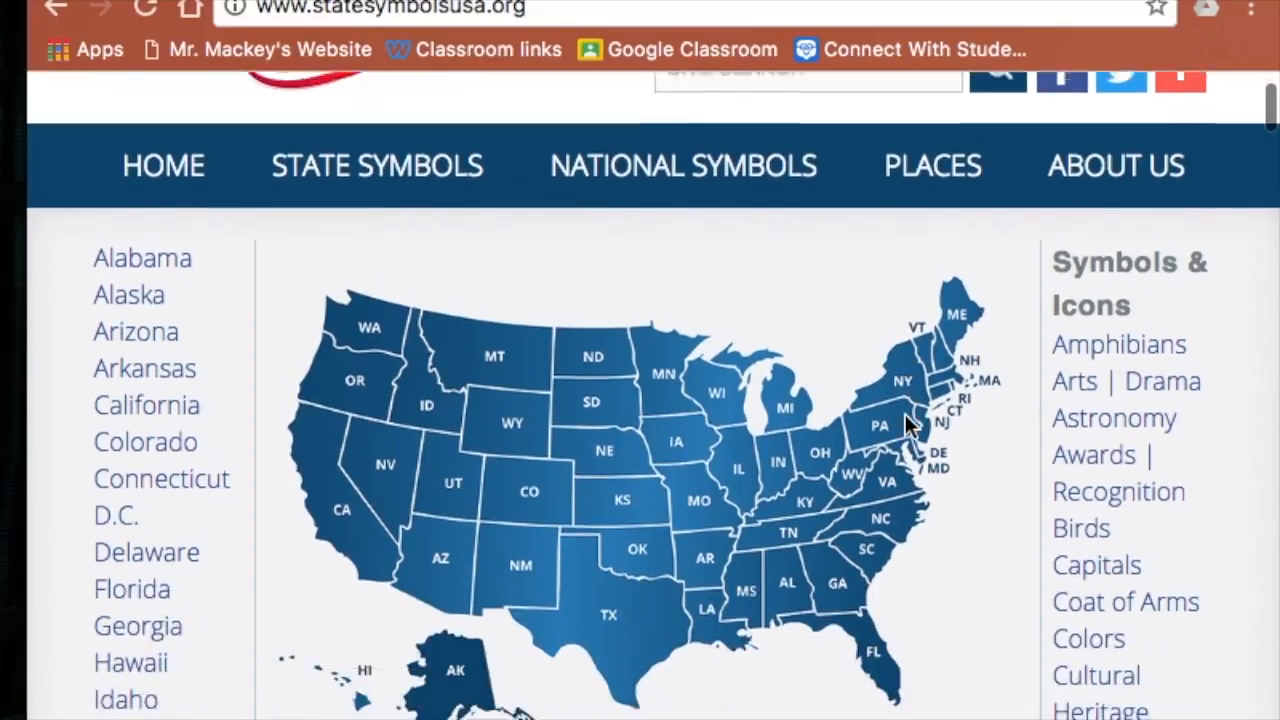
{"action": "scroll", "coordinate": [350, 475], "scroll_direction": "down", "scroll_amount": 5}
{"action": "scroll", "coordinate": [170, 527], "scroll_direction": "down", "scroll_amount": 10}
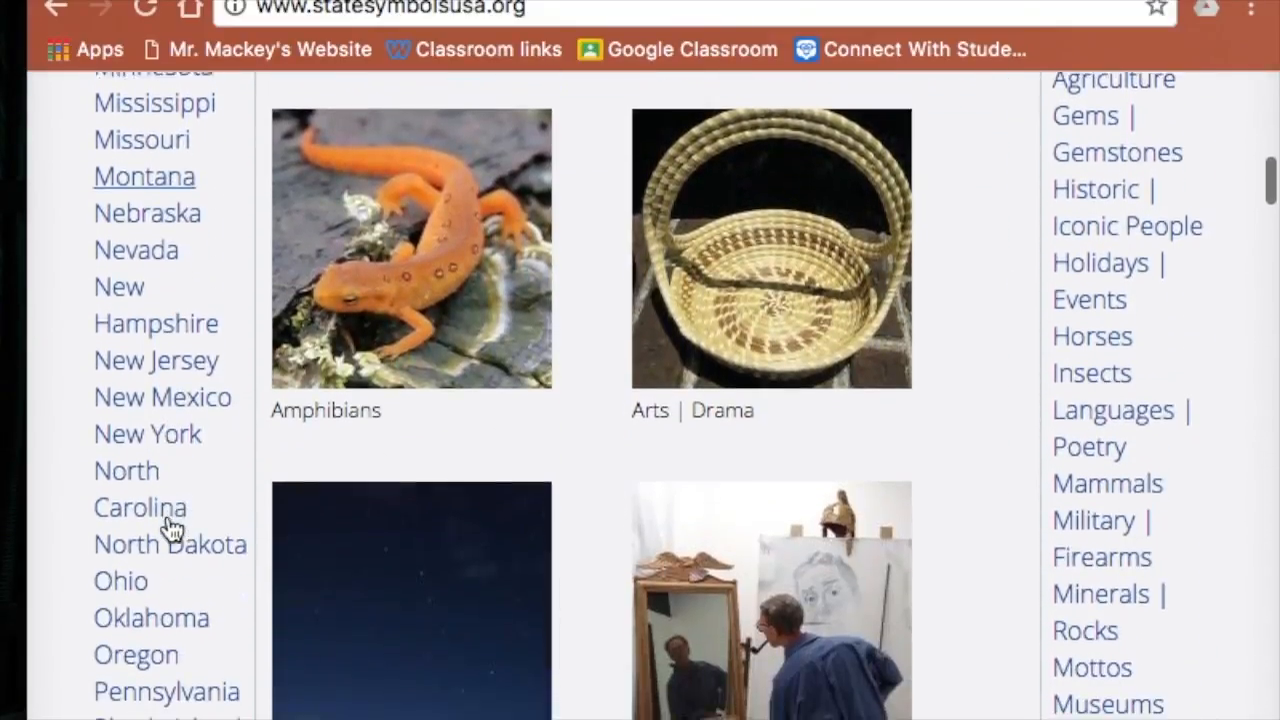
{"action": "left_click", "coordinate": [129, 571]}
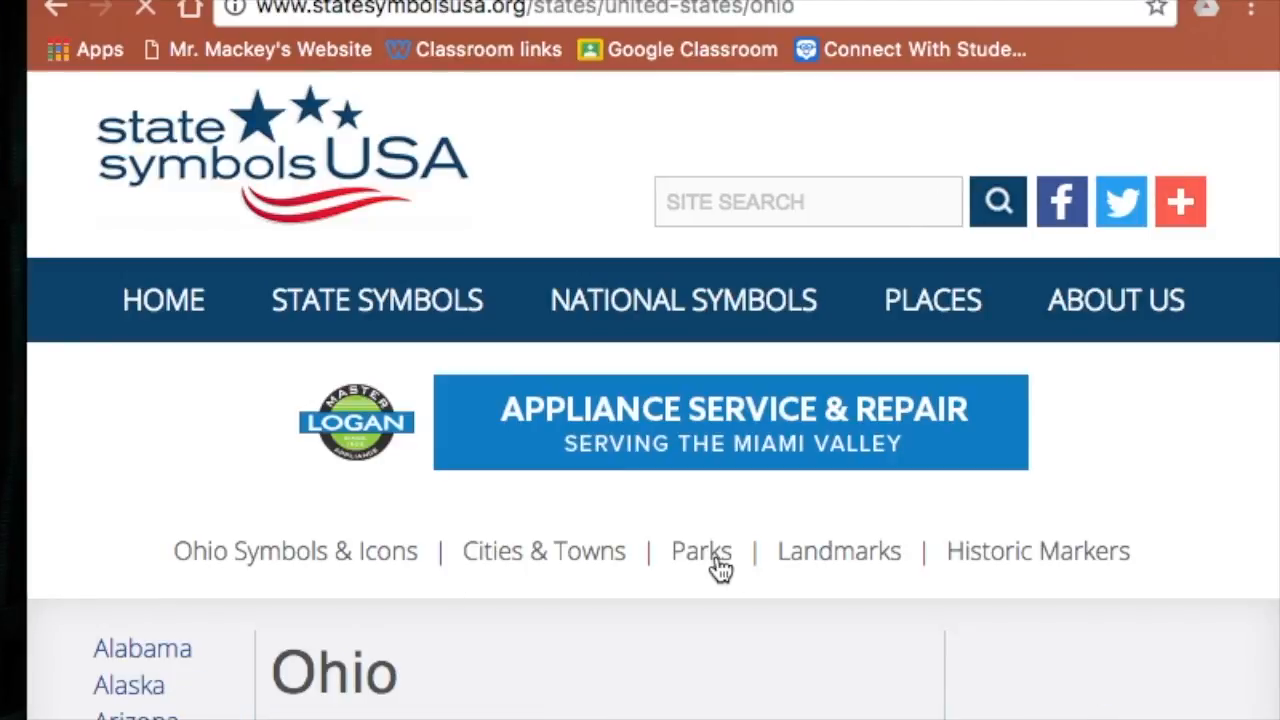
Read instruction 12 in the assignment and open the Ohio state flag's page from its image among Ohio's symbols
{"action": "scroll", "coordinate": [720, 569], "scroll_direction": "down", "scroll_amount": 6}
{"action": "scroll", "coordinate": [614, 480], "scroll_direction": "down", "scroll_amount": 7}
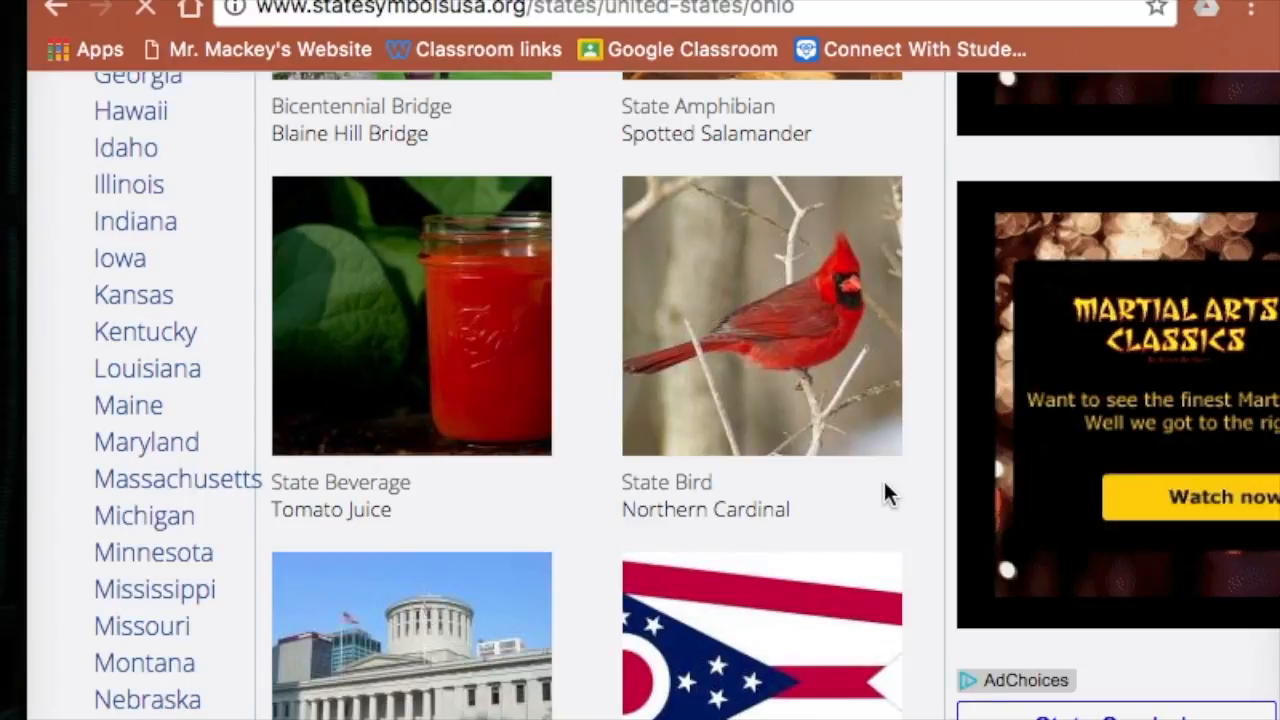
{"action": "key", "text": "ctrl+Tab"}
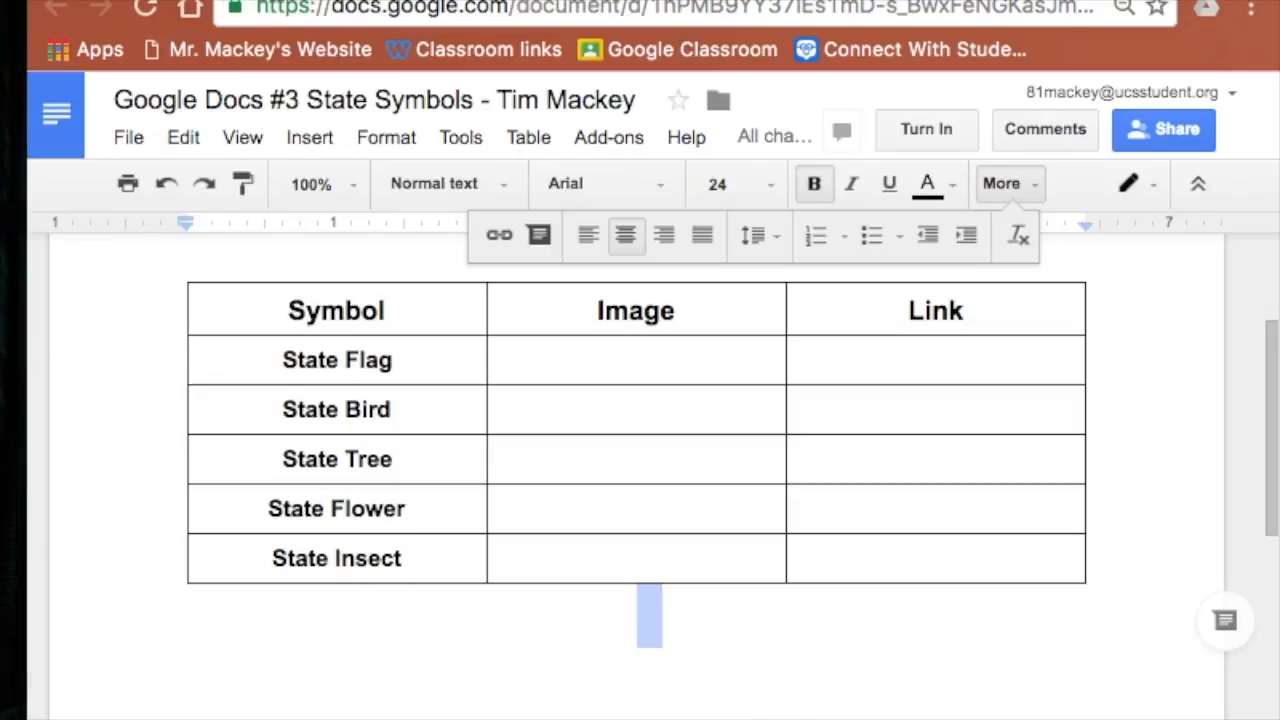
{"action": "key", "text": "ctrl+Tab"}
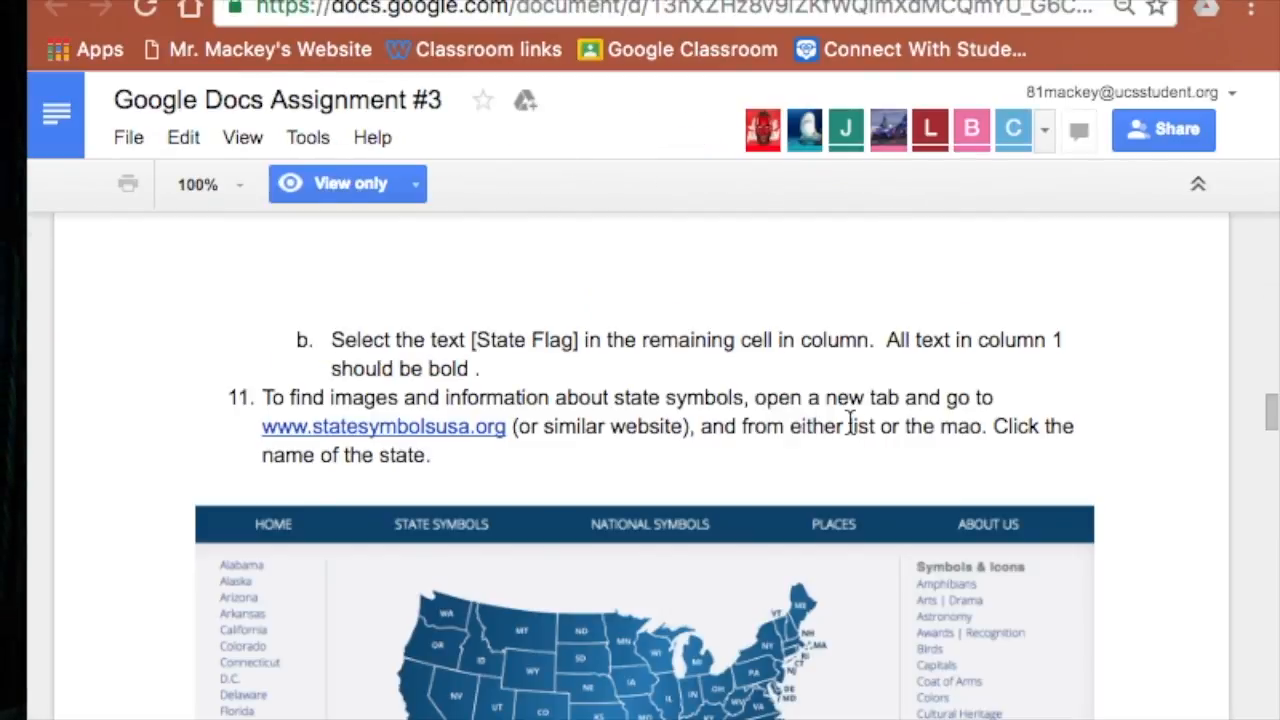
{"action": "scroll", "coordinate": [849, 425], "scroll_direction": "down", "scroll_amount": 5}
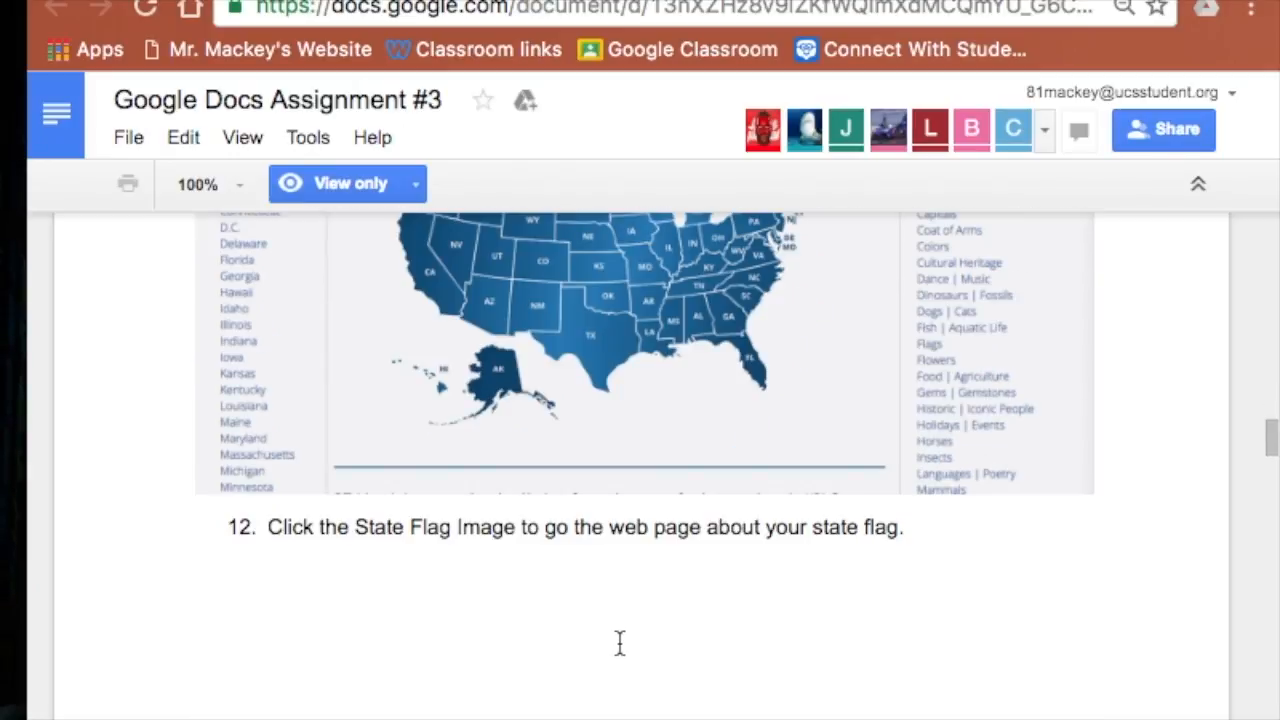
{"action": "key", "text": "ctrl+Tab"}
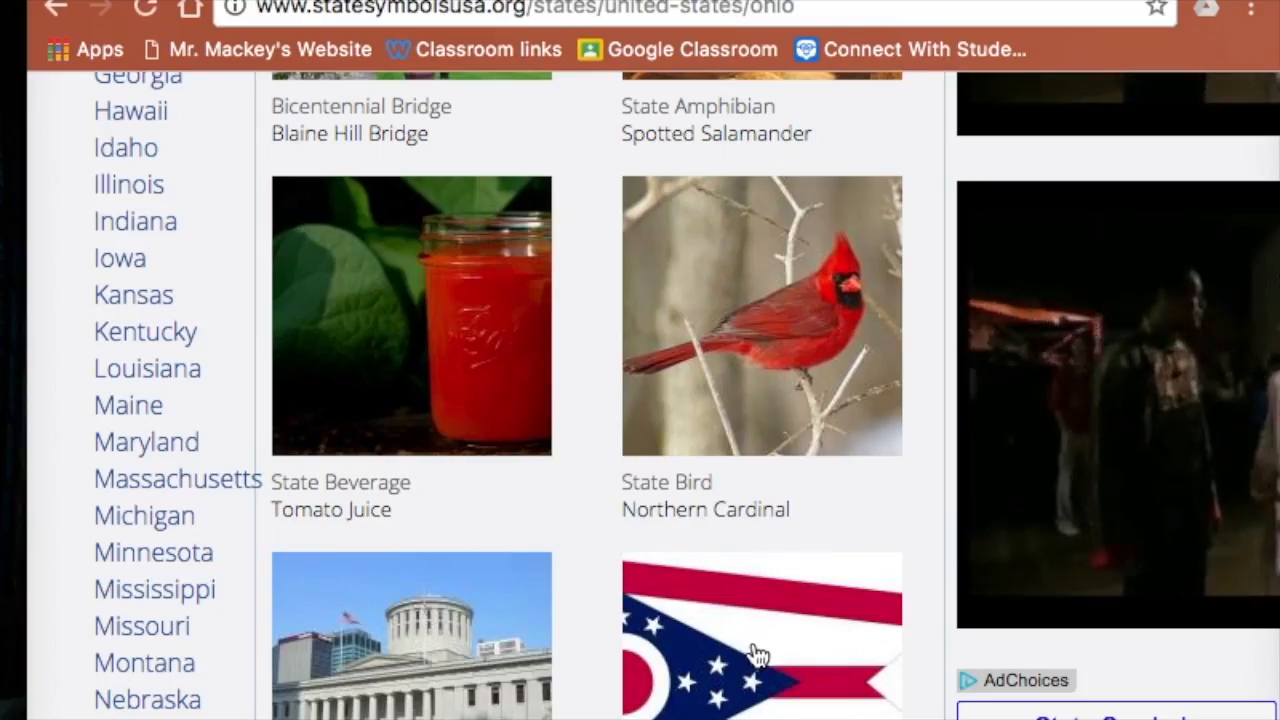
{"action": "left_click", "coordinate": [793, 660]}
{"action": "scroll", "coordinate": [797, 656], "scroll_direction": "down", "scroll_amount": 3}
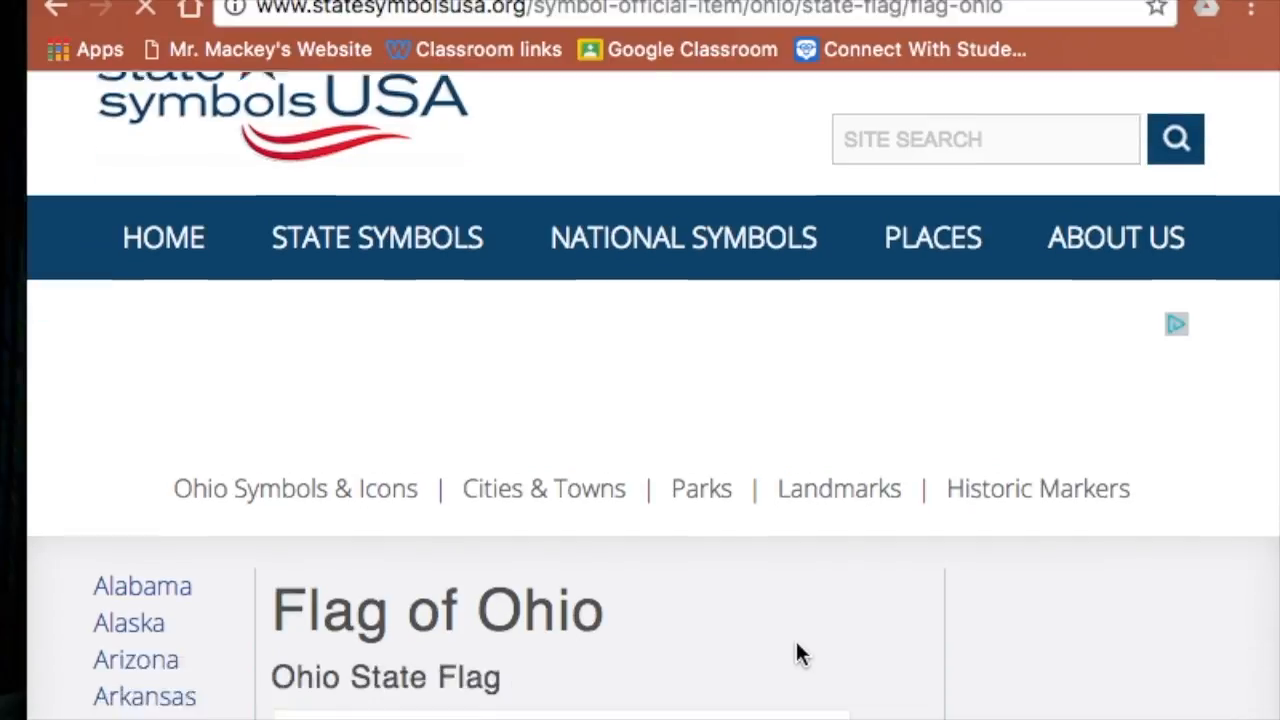
{"action": "scroll", "coordinate": [877, 606], "scroll_direction": "down", "scroll_amount": 3}
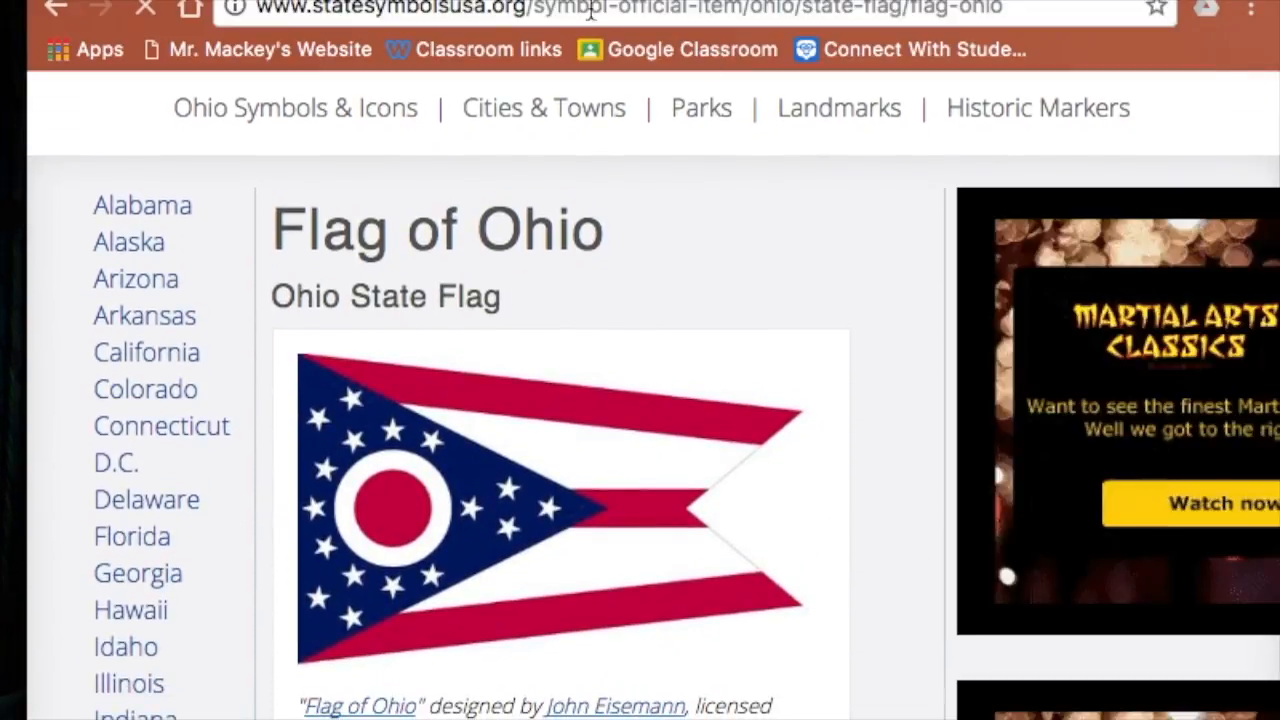
Review the State Symbols table, read instruction 13a on copying an image in the assignment, and return to the Ohio flag page
{"action": "key", "text": "ctrl+shift+Tab"}
{"action": "scroll", "coordinate": [714, 471], "scroll_direction": "down", "scroll_amount": 5}
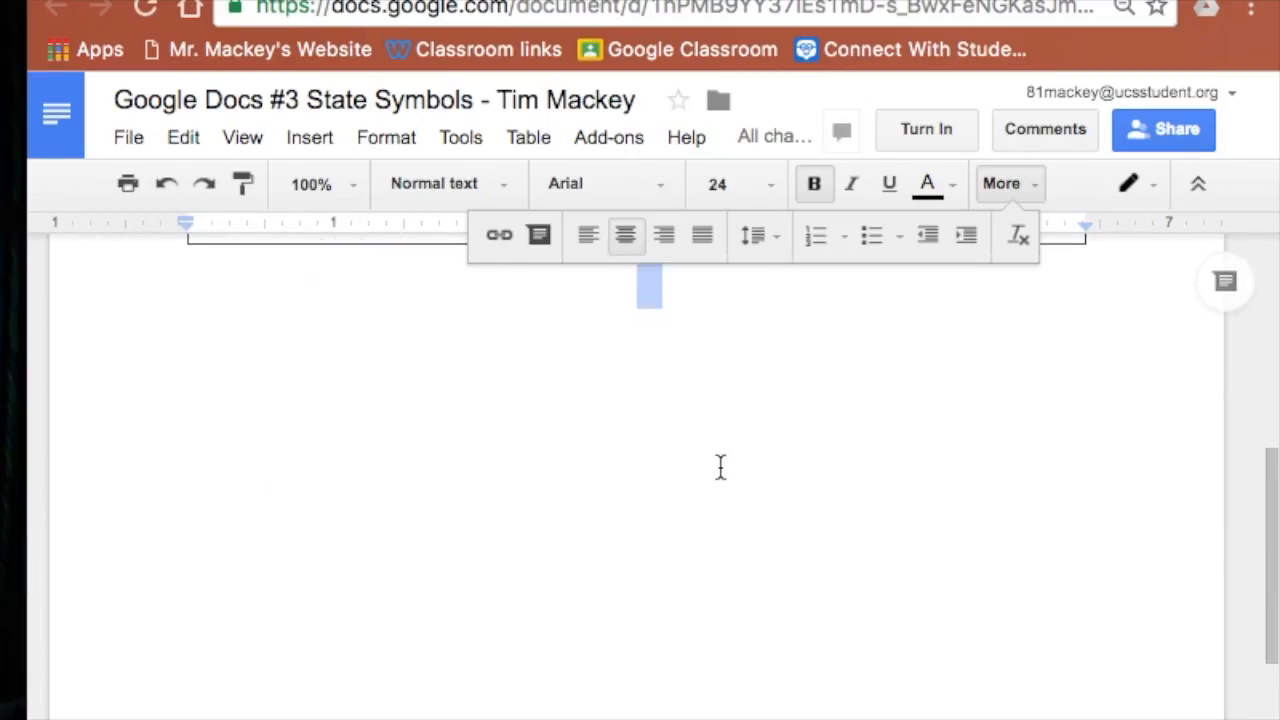
{"action": "scroll", "coordinate": [720, 467], "scroll_direction": "up", "scroll_amount": 5}
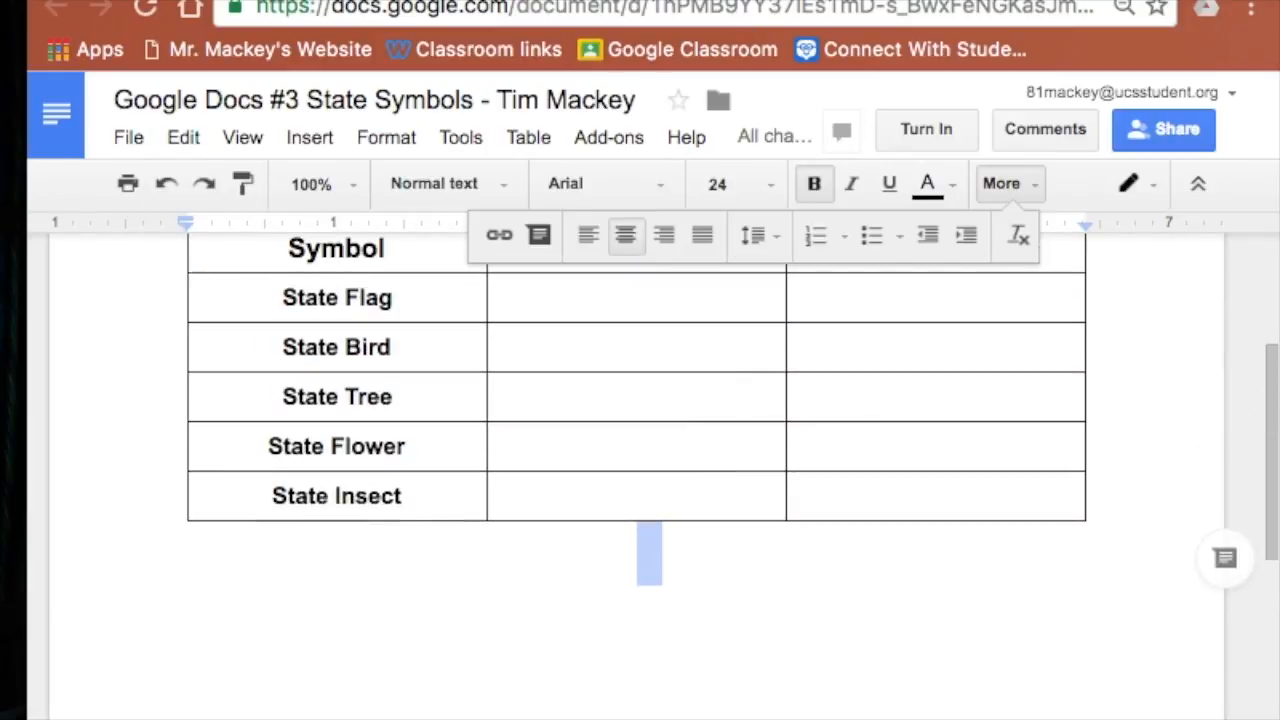
{"action": "key", "text": "ctrl+shift+Tab"}
{"action": "scroll", "coordinate": [771, 491], "scroll_direction": "up", "scroll_amount": 5}
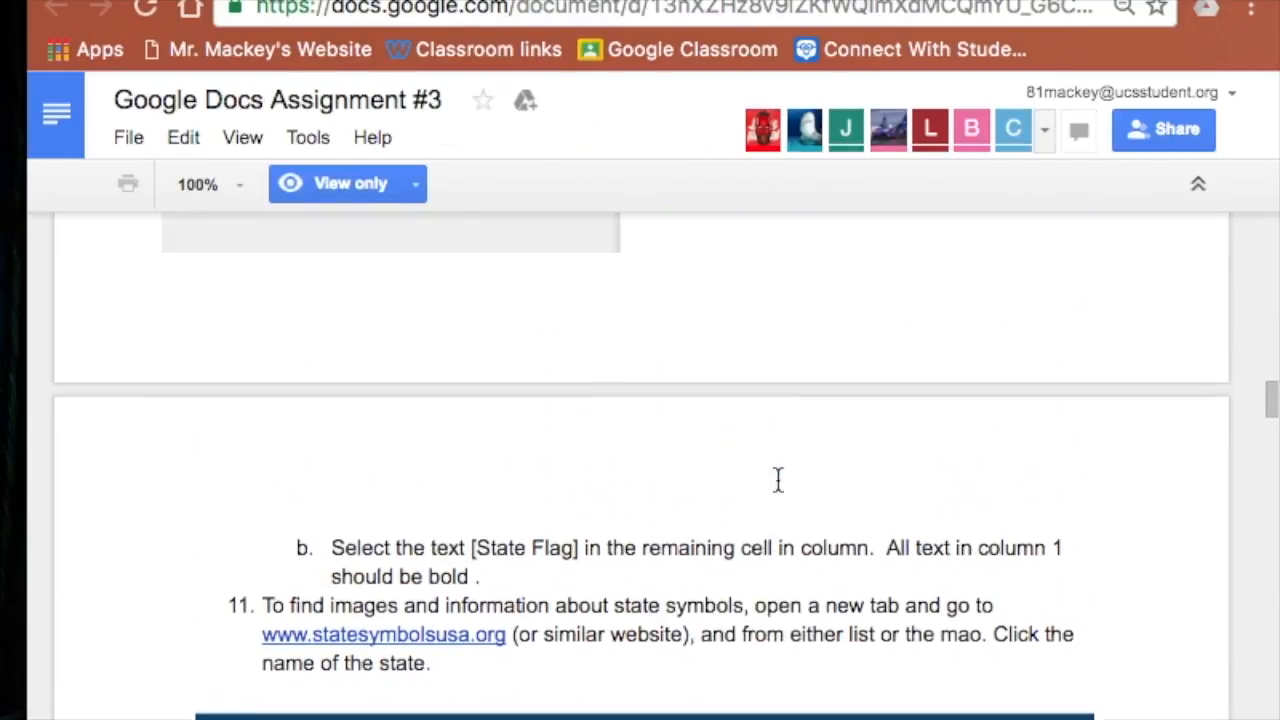
{"action": "scroll", "coordinate": [634, 457], "scroll_direction": "down", "scroll_amount": 10}
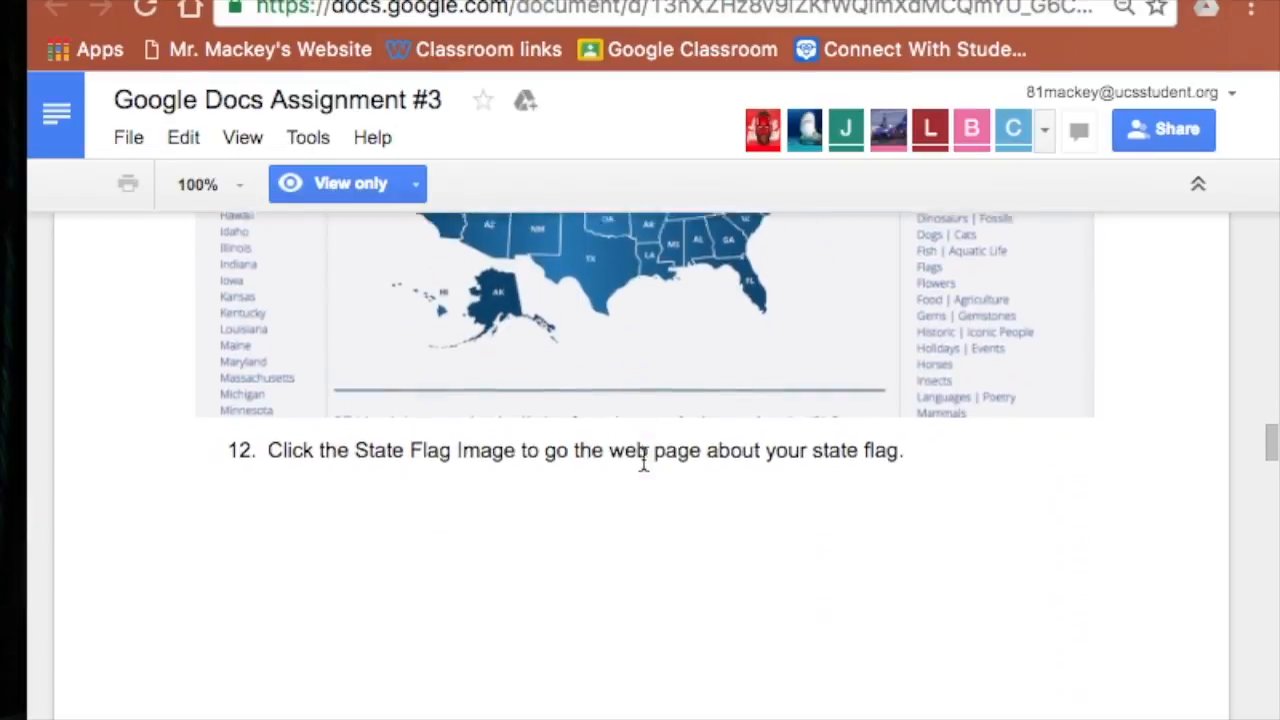
{"action": "scroll", "coordinate": [644, 459], "scroll_direction": "down", "scroll_amount": 10}
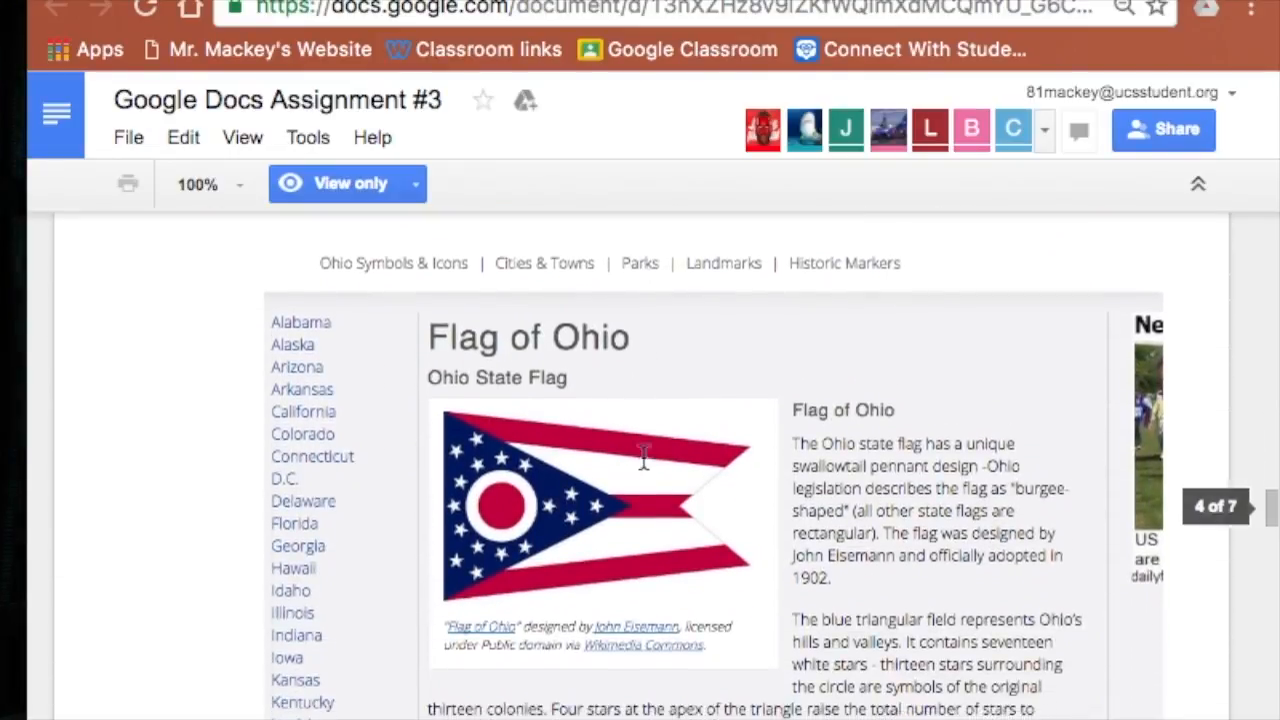
{"action": "scroll", "coordinate": [643, 457], "scroll_direction": "down", "scroll_amount": 5}
{"action": "scroll", "coordinate": [600, 450], "scroll_direction": "up", "scroll_amount": 3}
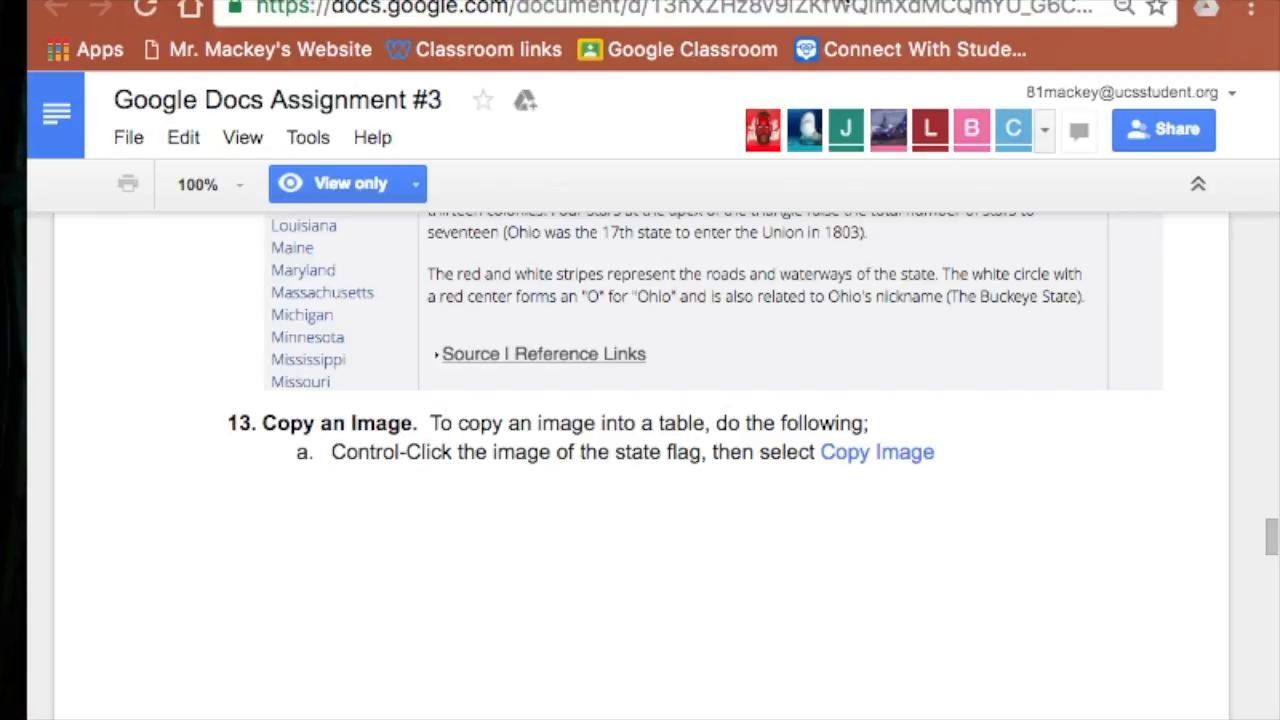
{"action": "left_click", "coordinate": [765, 2]}
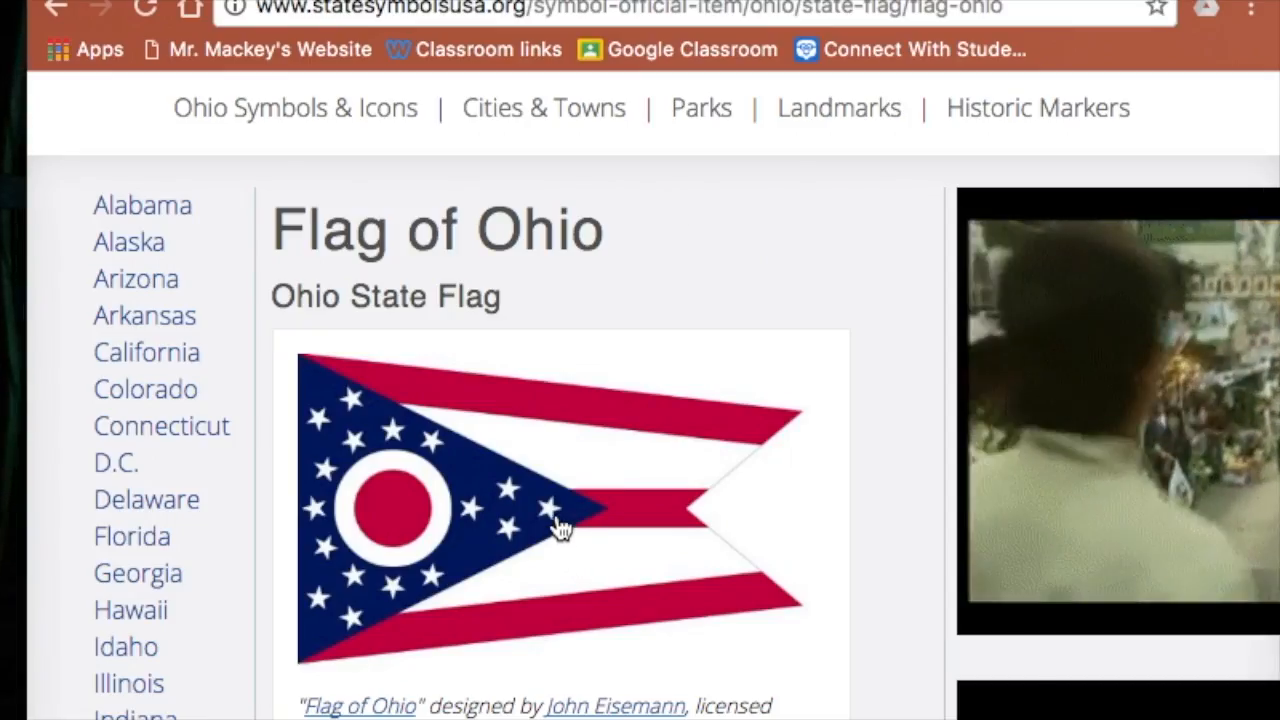
Try to copy the Ohio flag image from its enlarged view on the Flag of Ohio page
{"action": "left_click", "coordinate": [585, 486]}
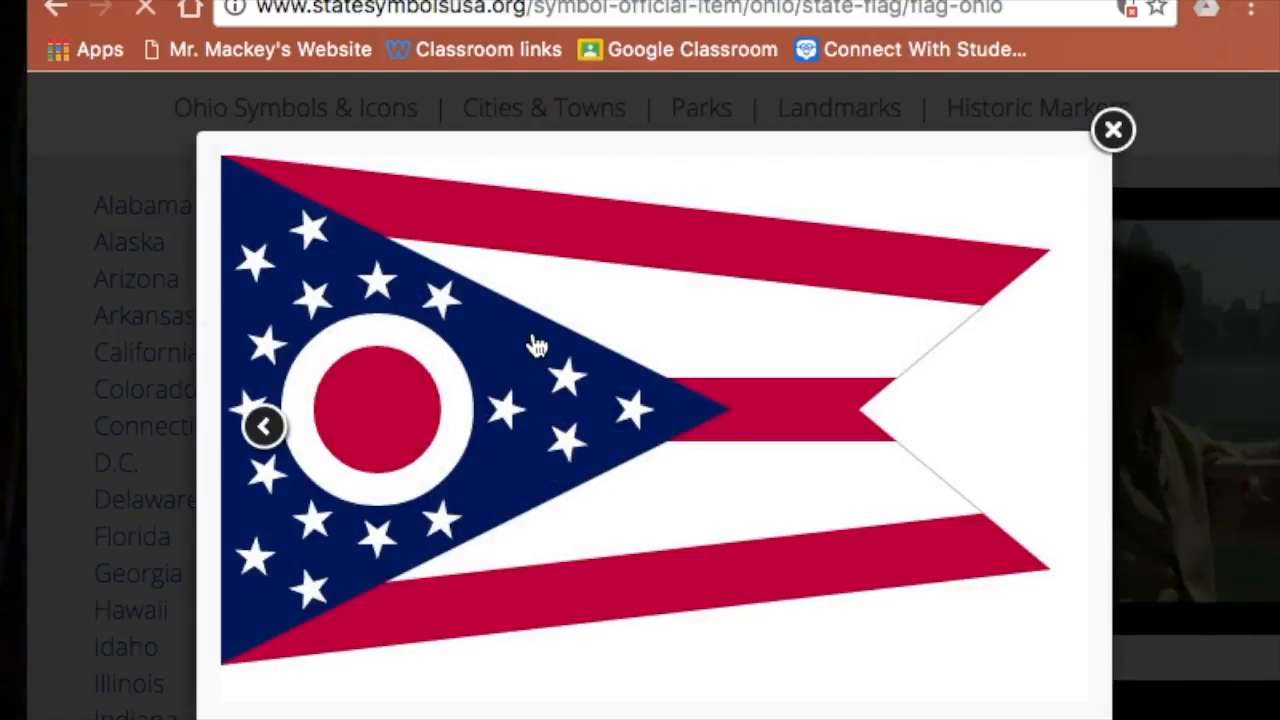
{"action": "right_click", "coordinate": [532, 338]}
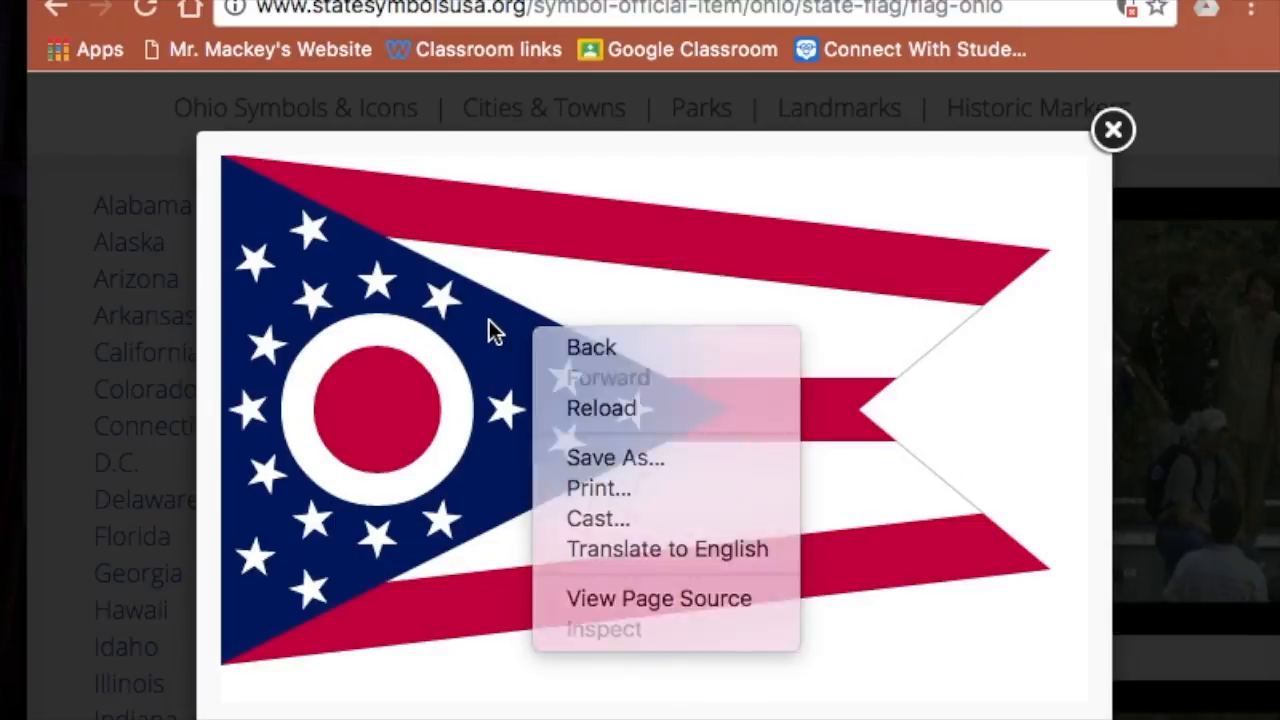
{"action": "left_click", "coordinate": [490, 320]}
{"action": "right_click", "coordinate": [510, 315]}
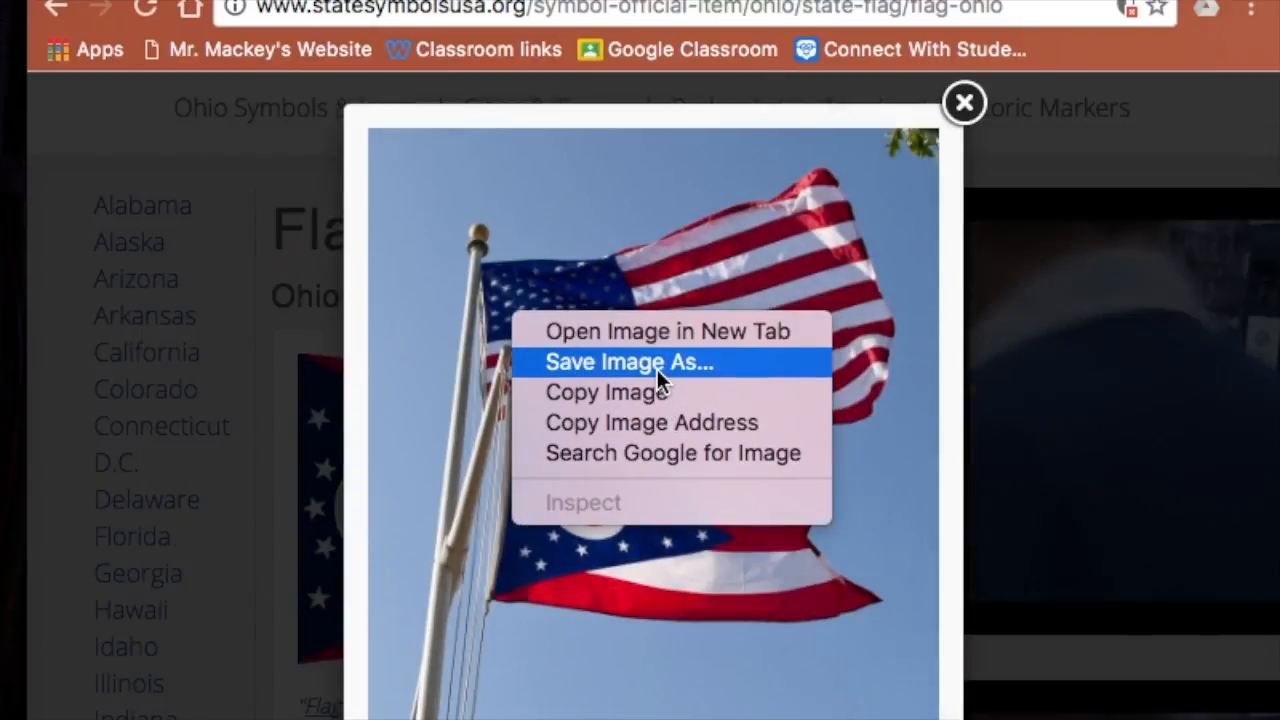
{"action": "left_click", "coordinate": [670, 392]}
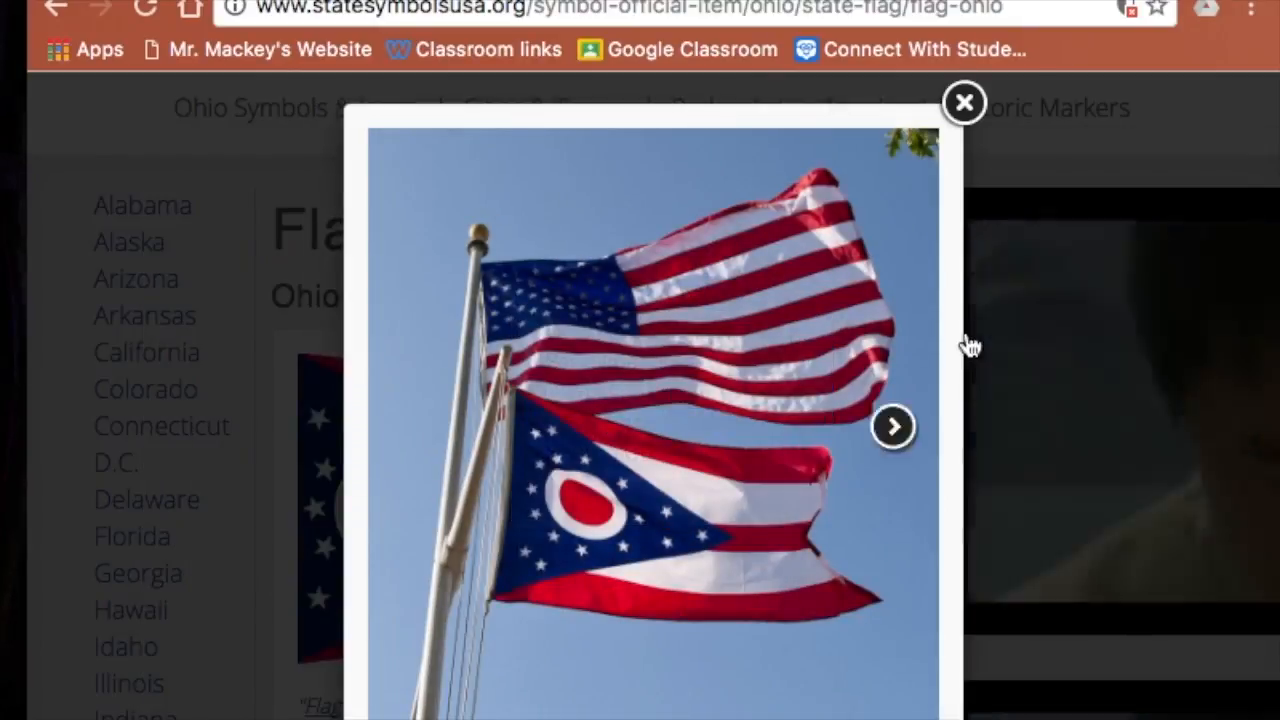
Reopen the state flag page from Ohio's symbols and copy the main flag image directly from the page
{"action": "left_click", "coordinate": [57, 10]}
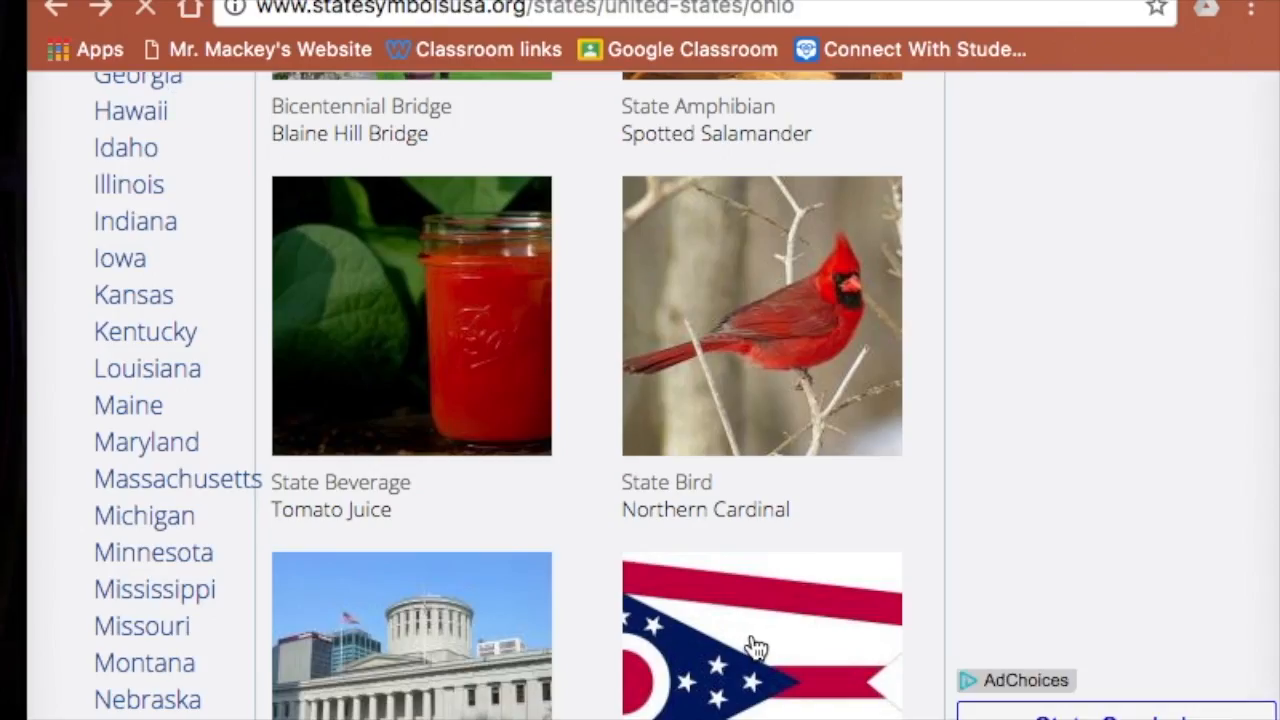
{"action": "left_click", "coordinate": [752, 648]}
{"action": "scroll", "coordinate": [630, 608], "scroll_direction": "down", "scroll_amount": 5}
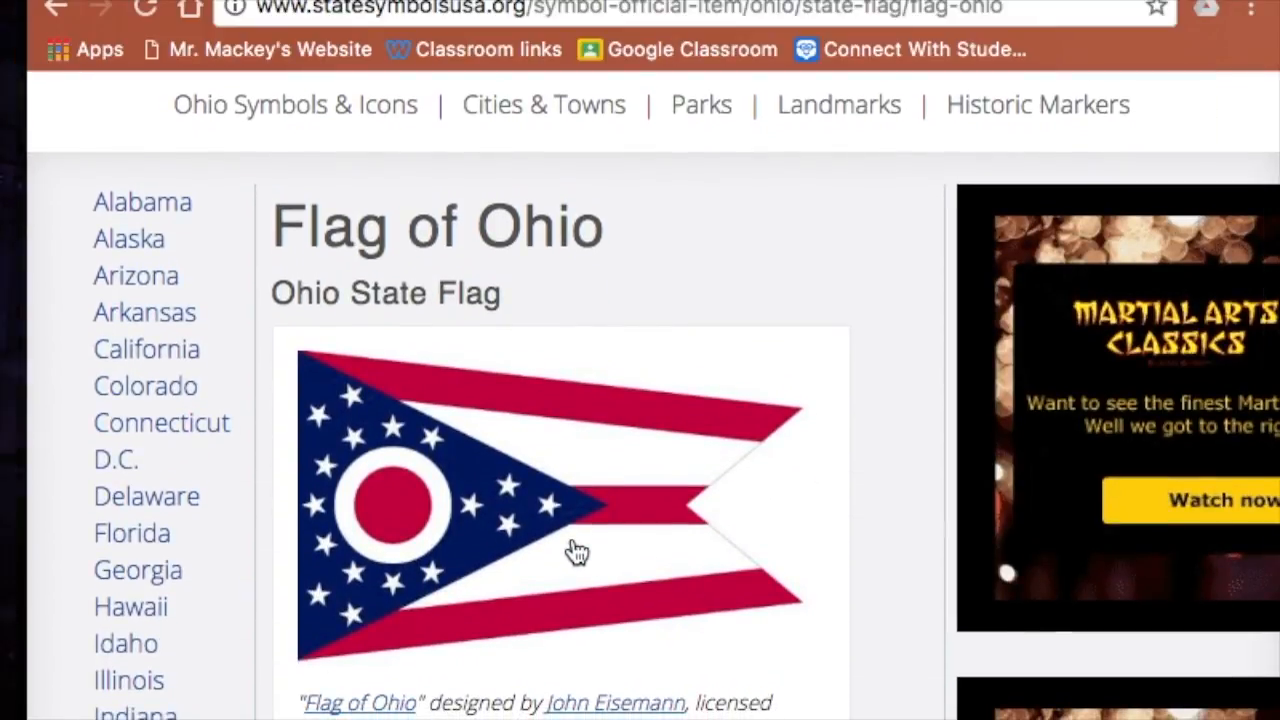
{"action": "right_click", "coordinate": [574, 544]}
{"action": "left_click", "coordinate": [789, 703]}
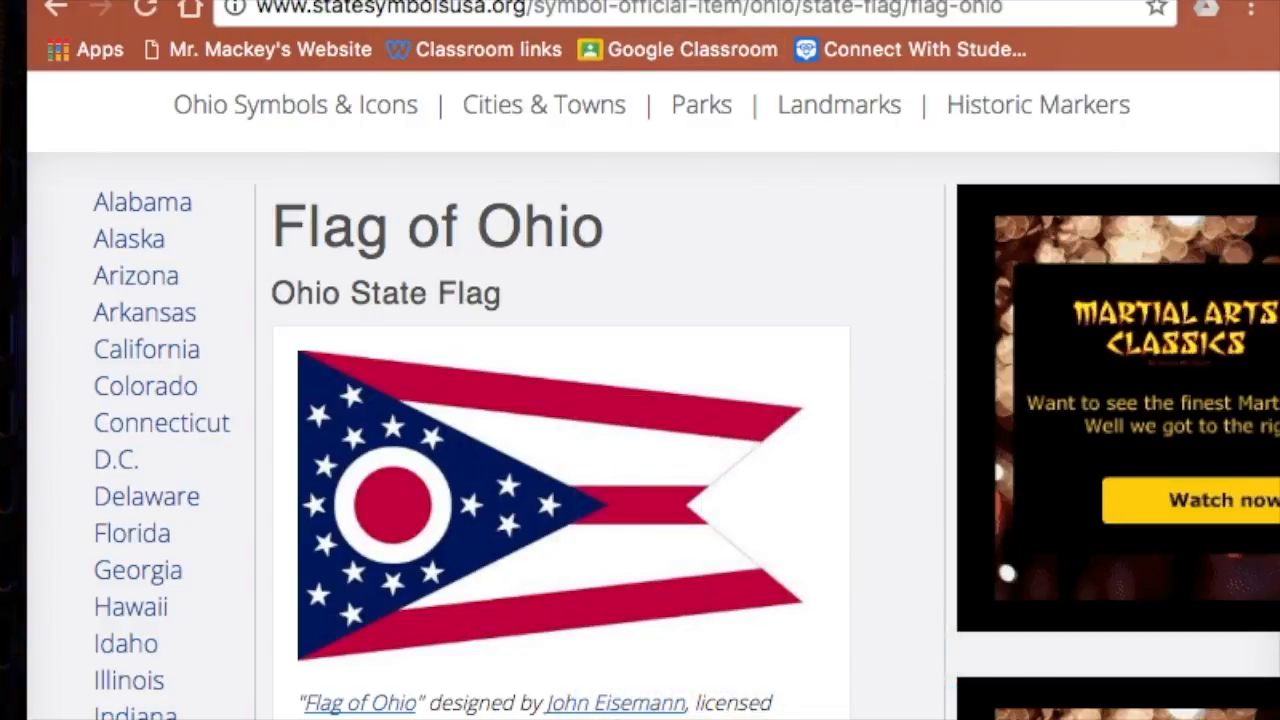
Paste the copied Ohio flag into the Image cell of the State Flag row in the State Symbols document
{"action": "left_click", "coordinate": [652, 1]}
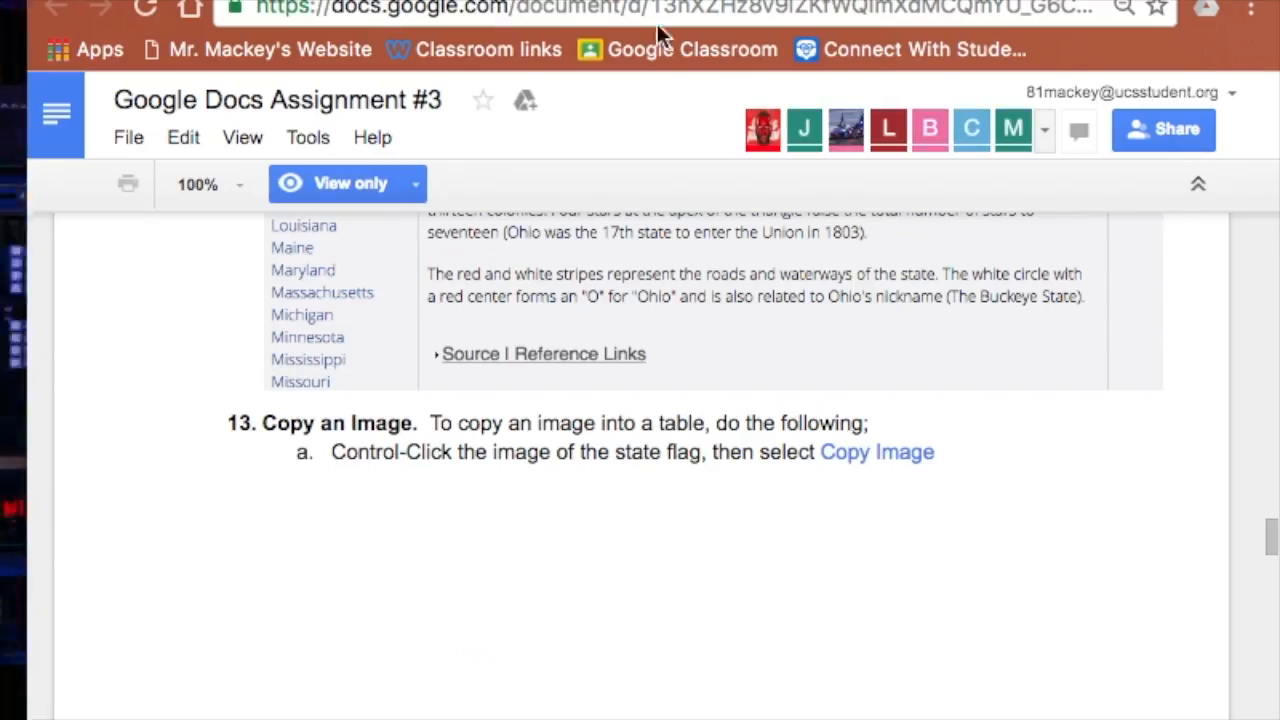
{"action": "left_click", "coordinate": [330, 1]}
{"action": "scroll", "coordinate": [613, 305], "scroll_direction": "up", "scroll_amount": 2}
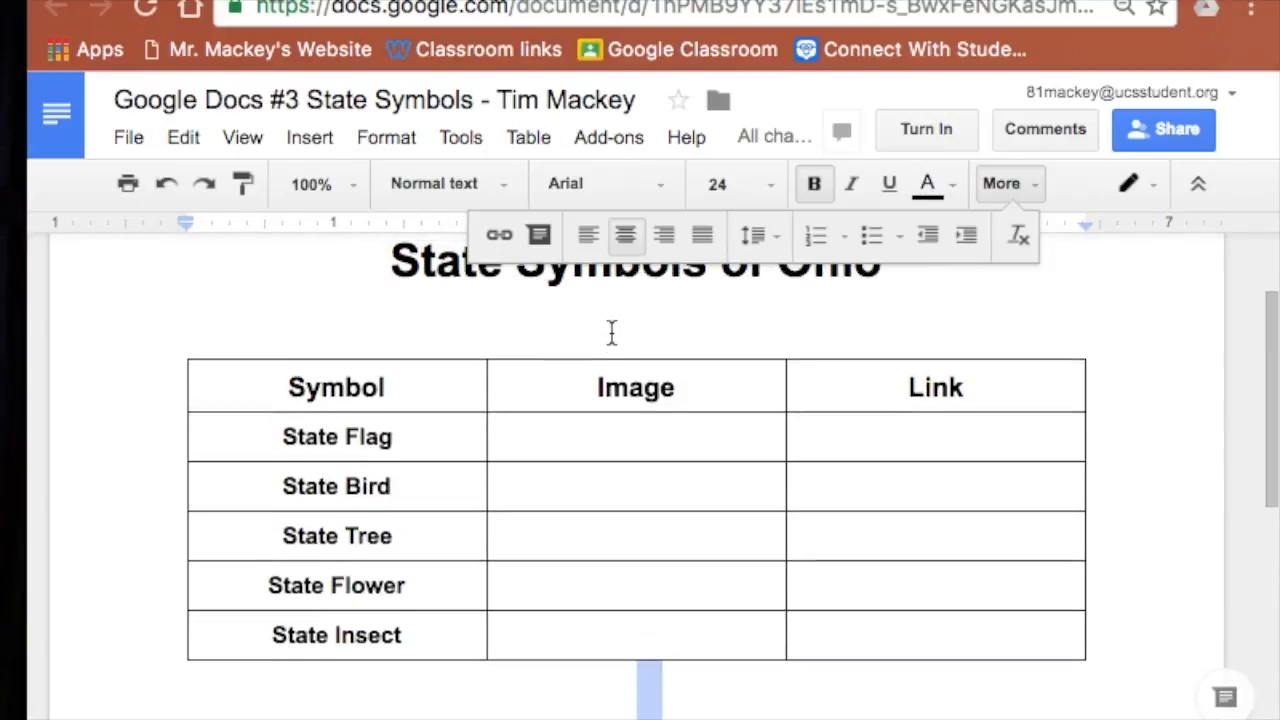
{"action": "left_click", "coordinate": [654, 434]}
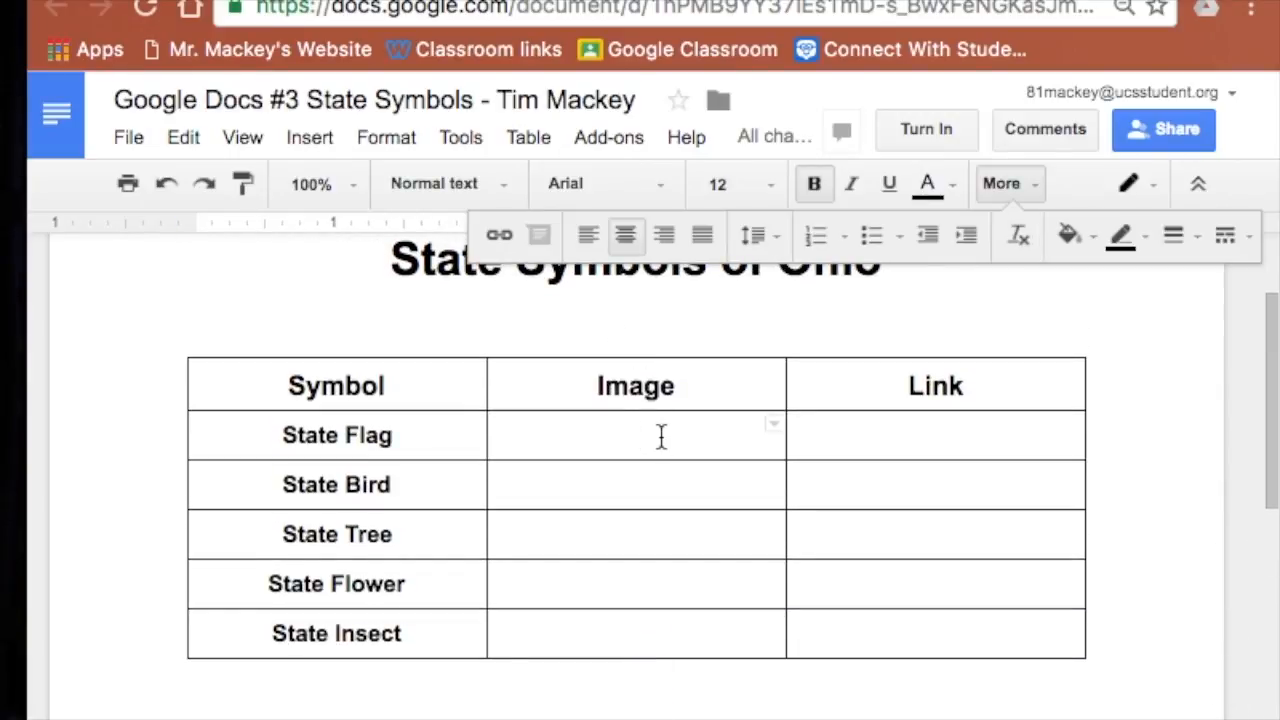
{"action": "right_click", "coordinate": [661, 437]}
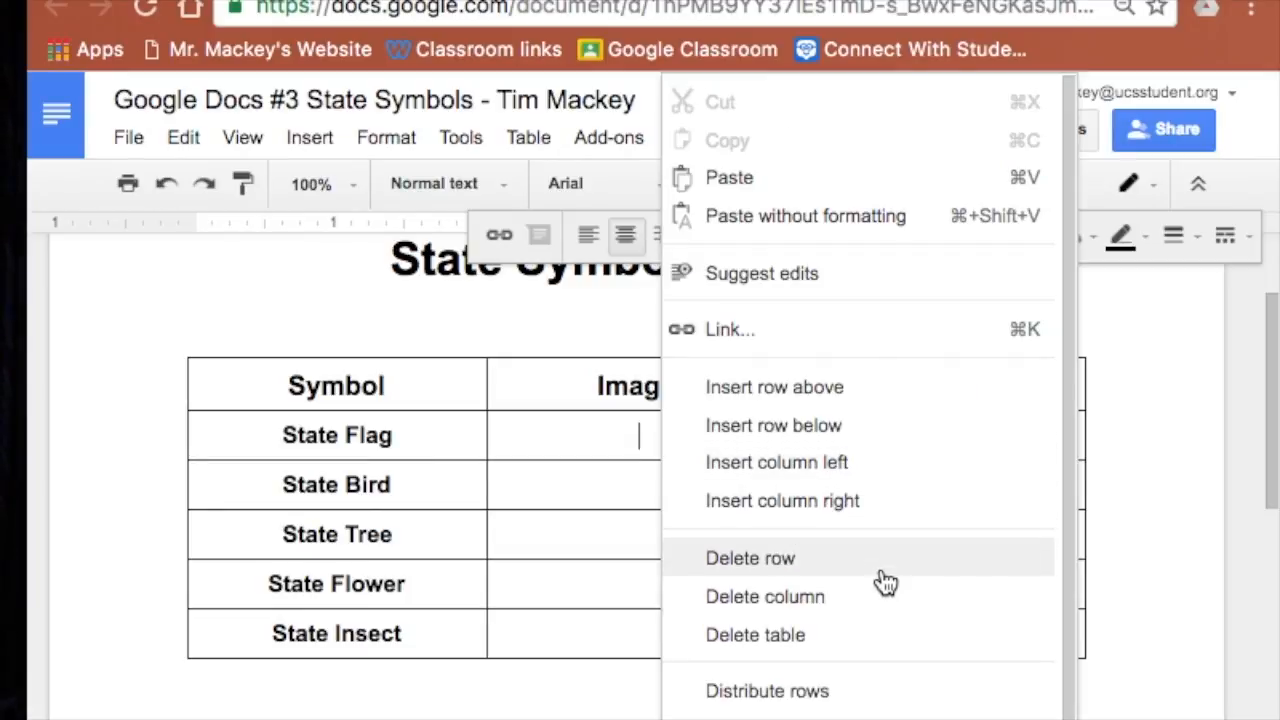
{"action": "left_click", "coordinate": [791, 180]}
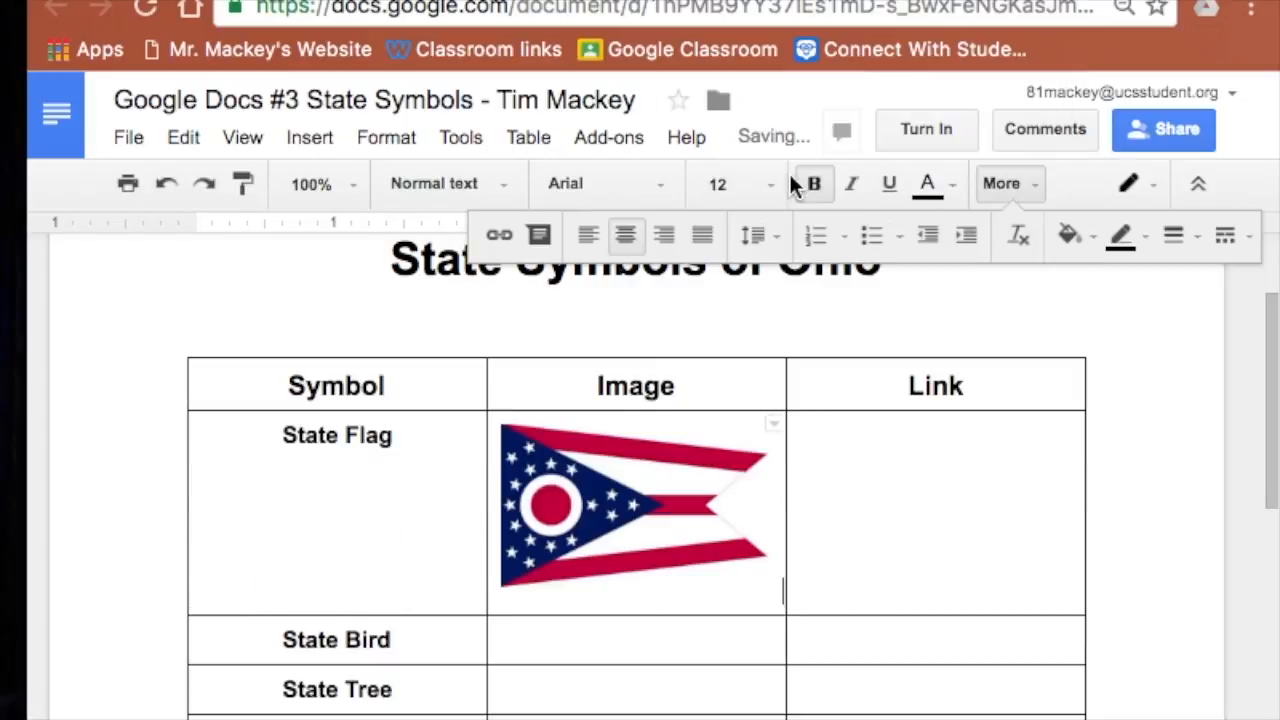